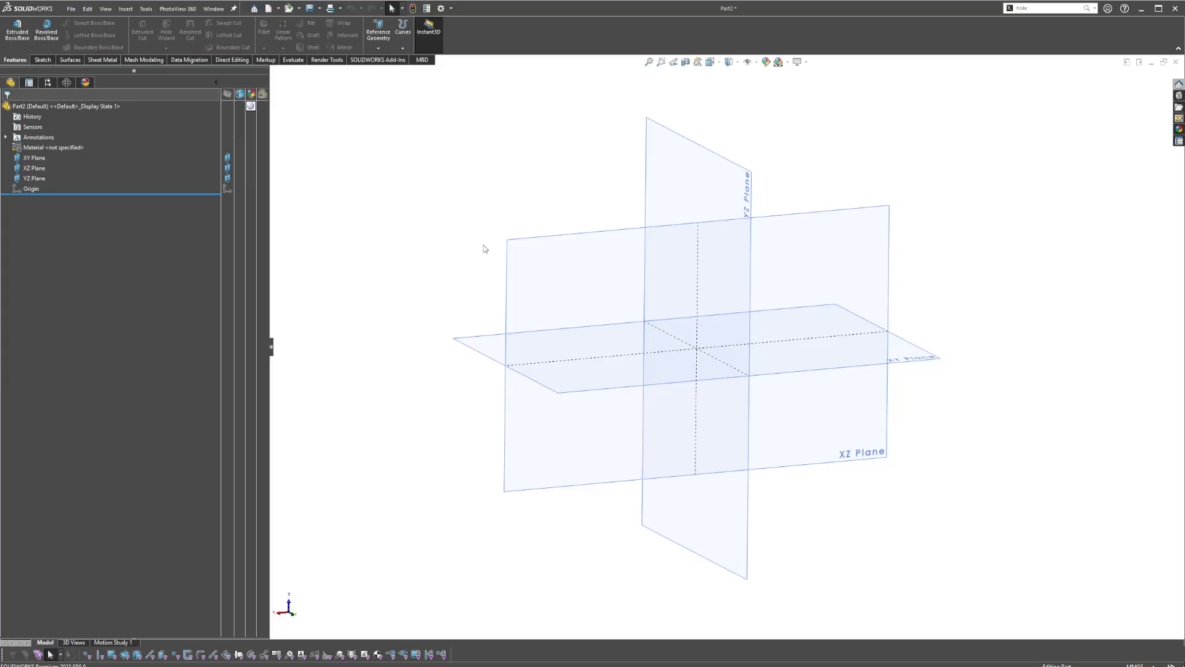
- Start a new sketch on the XZ Plane
middle_drag(484, 249, 621, 151)
click(739, 326)
mouse_move(739, 326)
middle_down()
mouse_move(690, 184)
mouse_move(663, 201)
middle_up()
click(622, 183)
click(571, 302)
mouse_move(571, 312)
middle_down()
mouse_move(571, 331)
mouse_move(556, 327)
middle_up()
click(42, 60)
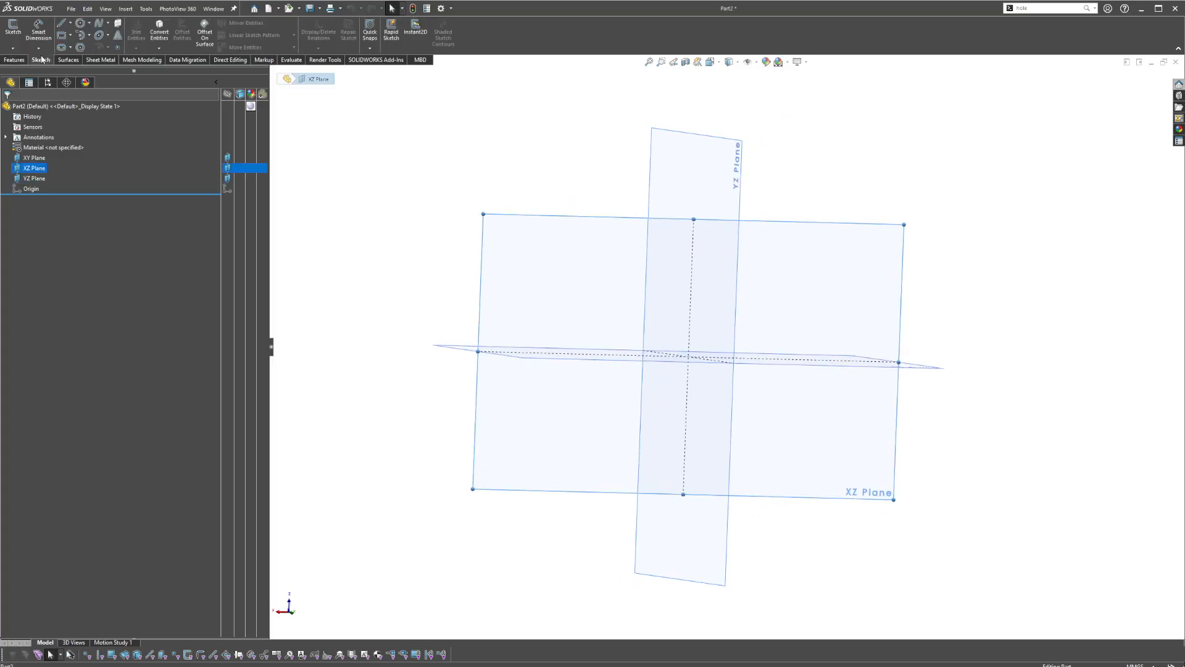
click(13, 30)
key(space)
click(673, 287)
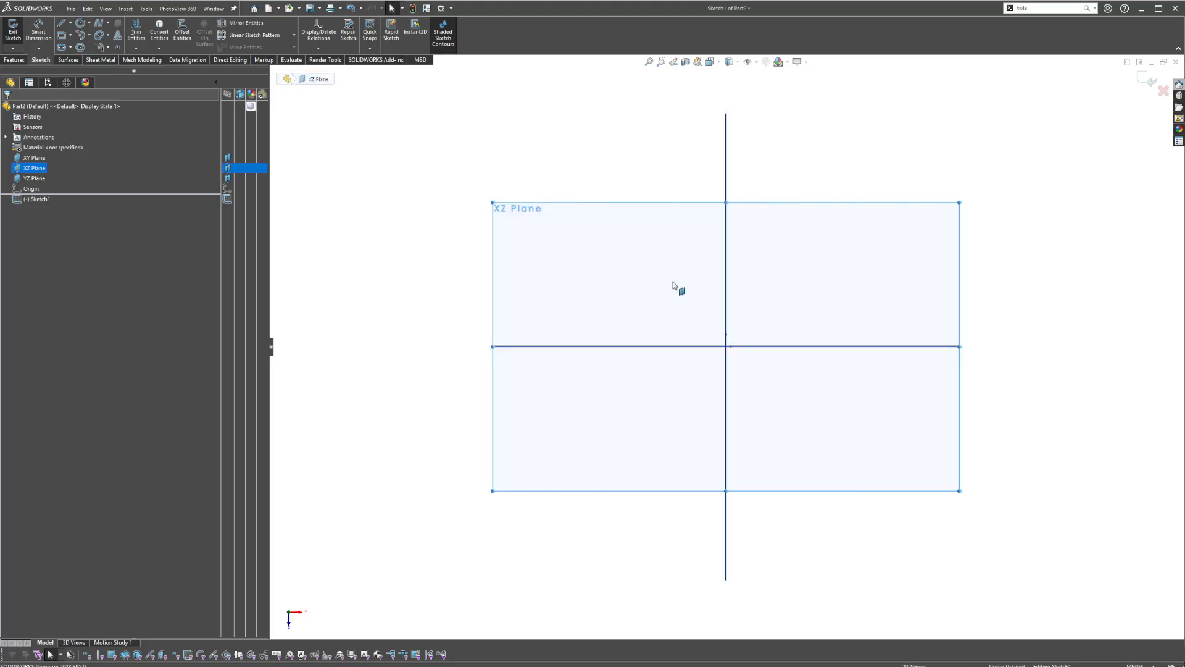
- Insert the photo of the metal plate as a sketch picture and move it over the sketch origin
click(1045, 8)
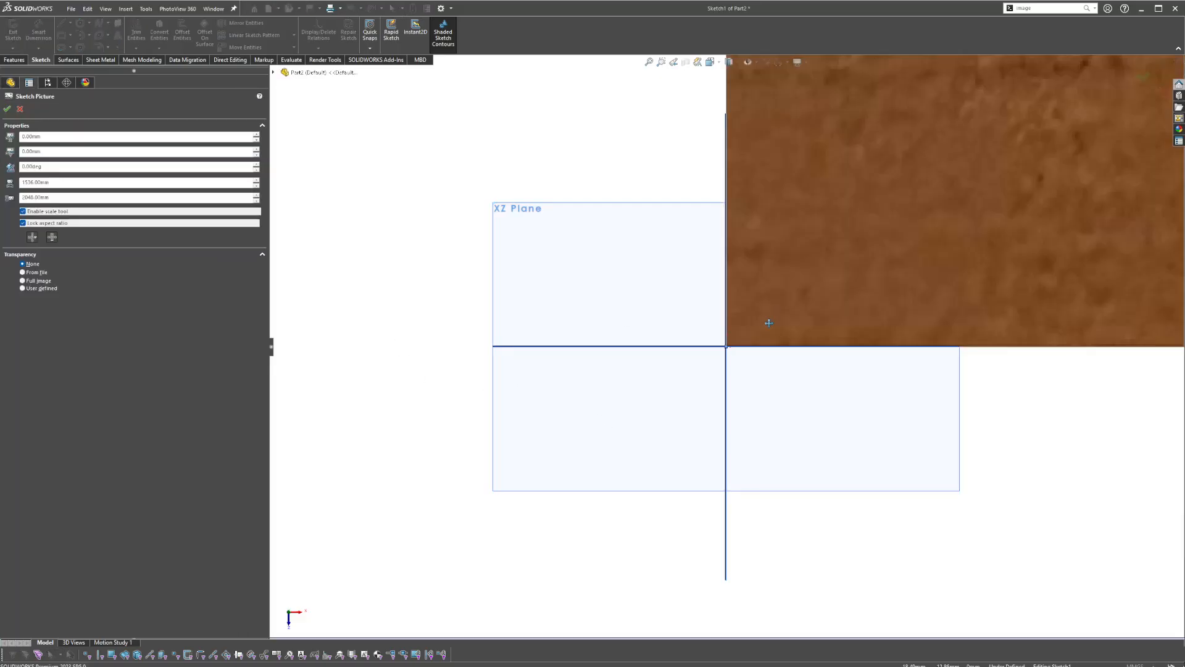
scroll(768, 322, up, 5)
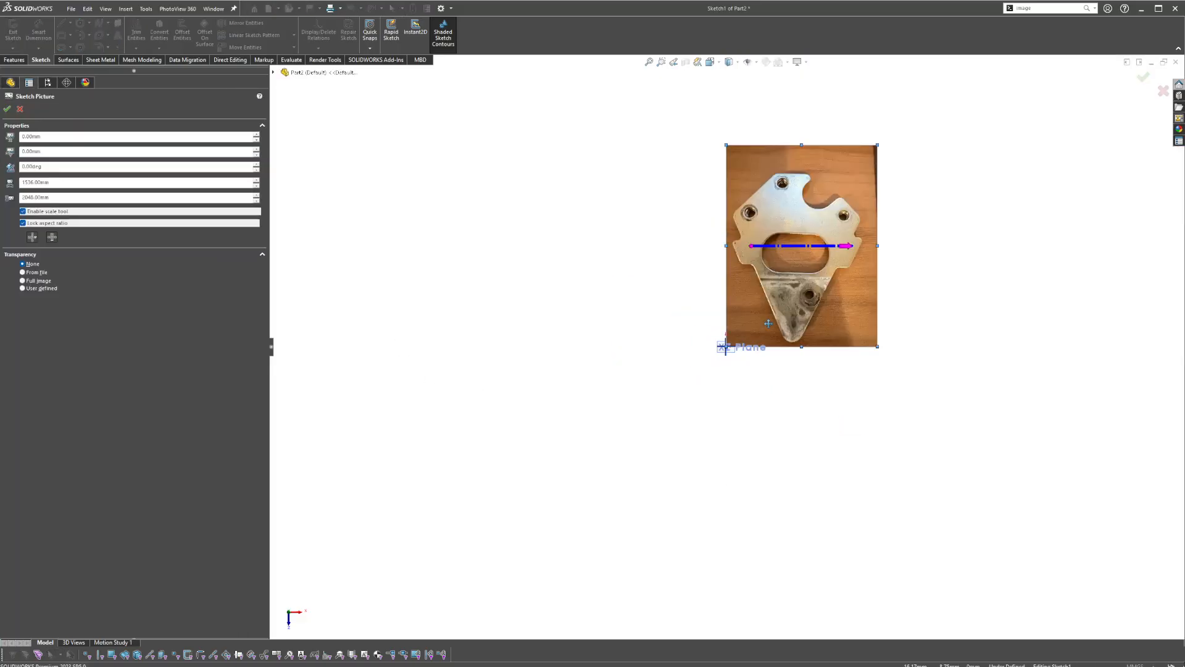
scroll(768, 323, down, 4)
mouse_move(670, 284)
mouse_down()
mouse_move(655, 392)
mouse_move(625, 462)
mouse_up()
scroll(793, 476, down, 4)
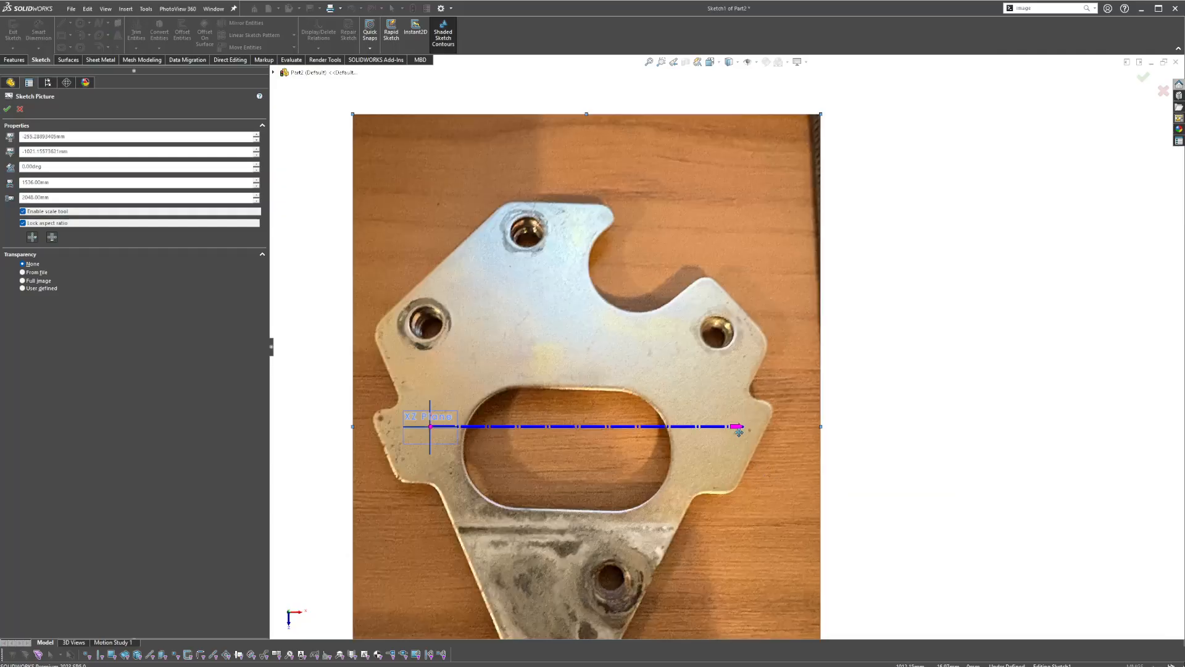
- Shorten the picture's scale line and shrink the photo to about 303 mm by 404 mm with its aspect ratio locked
drag(742, 427, 495, 427)
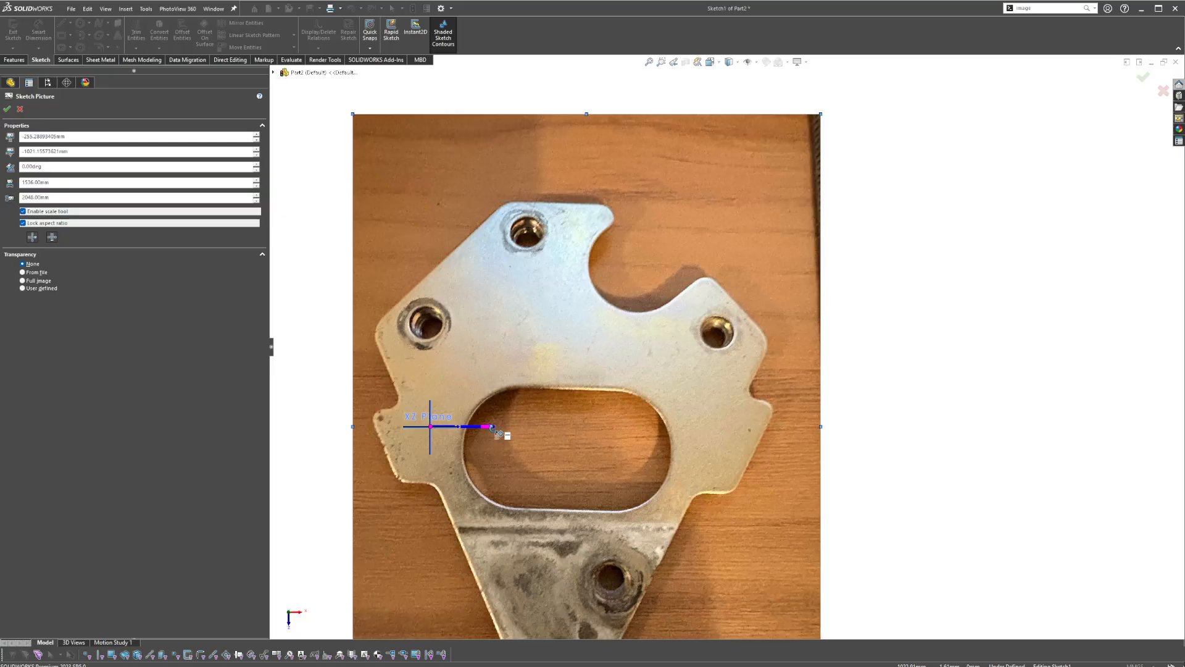
scroll(479, 428, down, 6)
scroll(503, 432, up, 7)
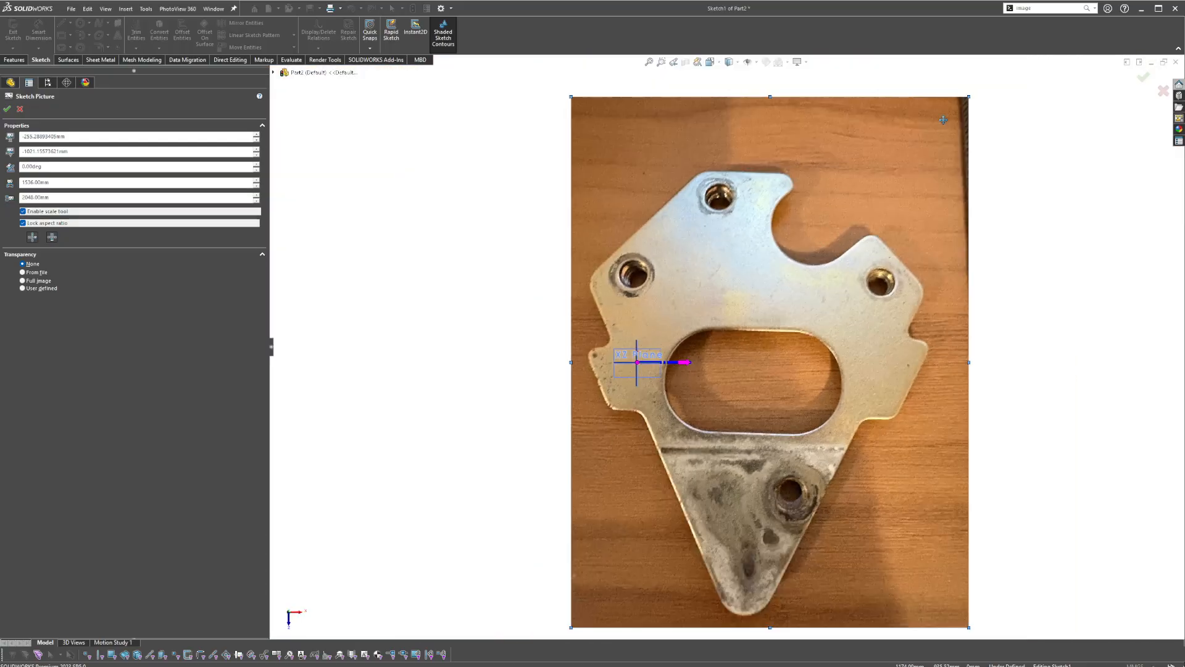
drag(968, 97, 650, 522)
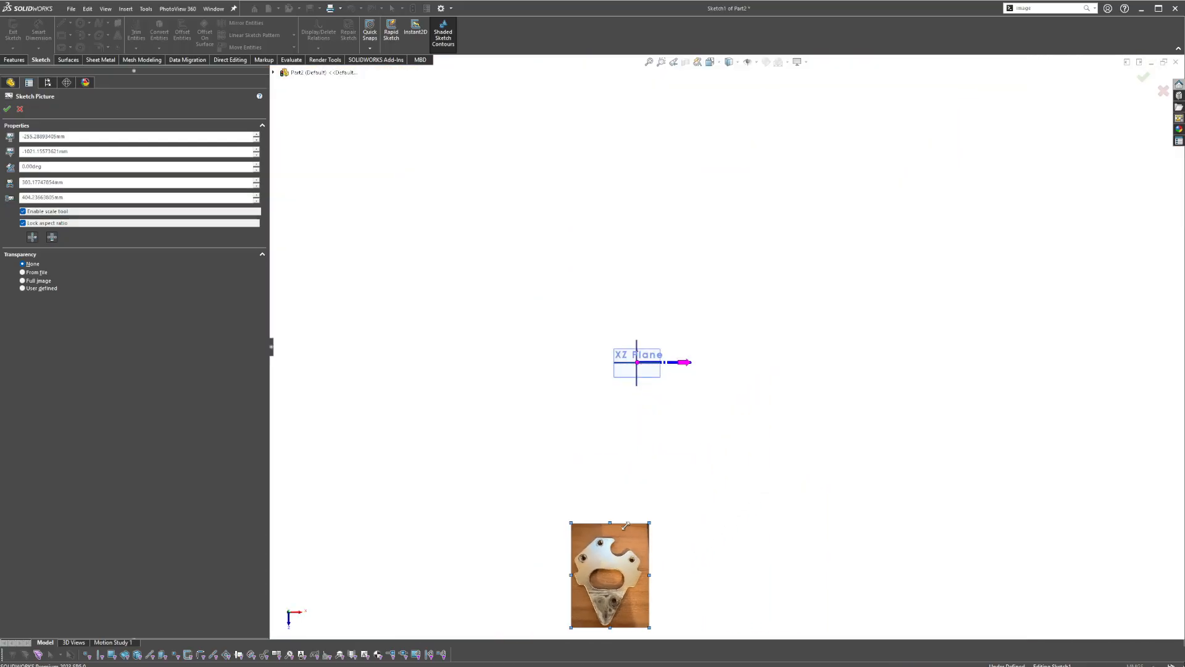
- Move the resized photo back over the origin, place the start of its scale line on the origin and accept the picture
drag(633, 564, 670, 344)
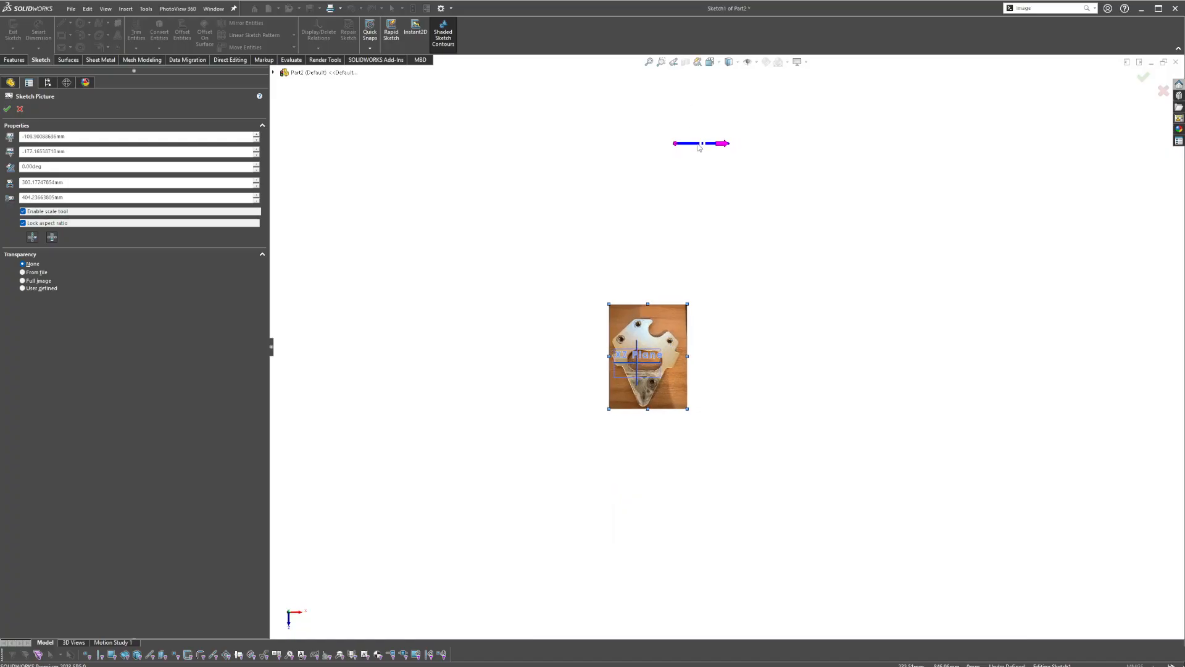
drag(691, 181, 637, 363)
scroll(640, 366, down, 3)
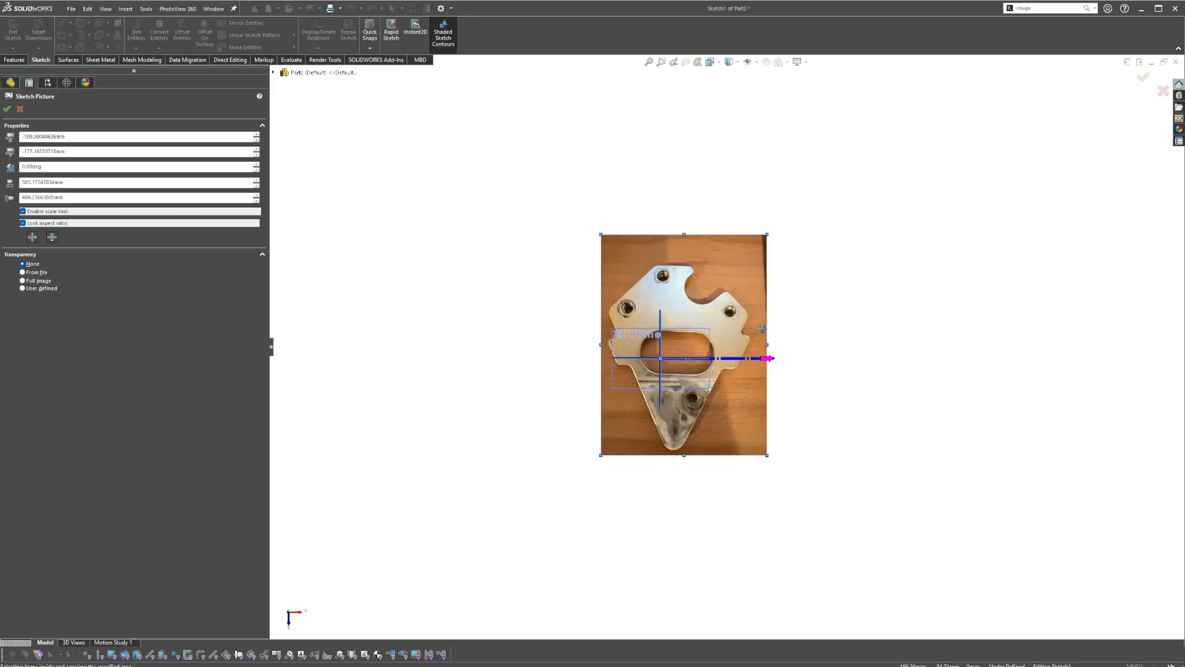
scroll(762, 328, down, 3)
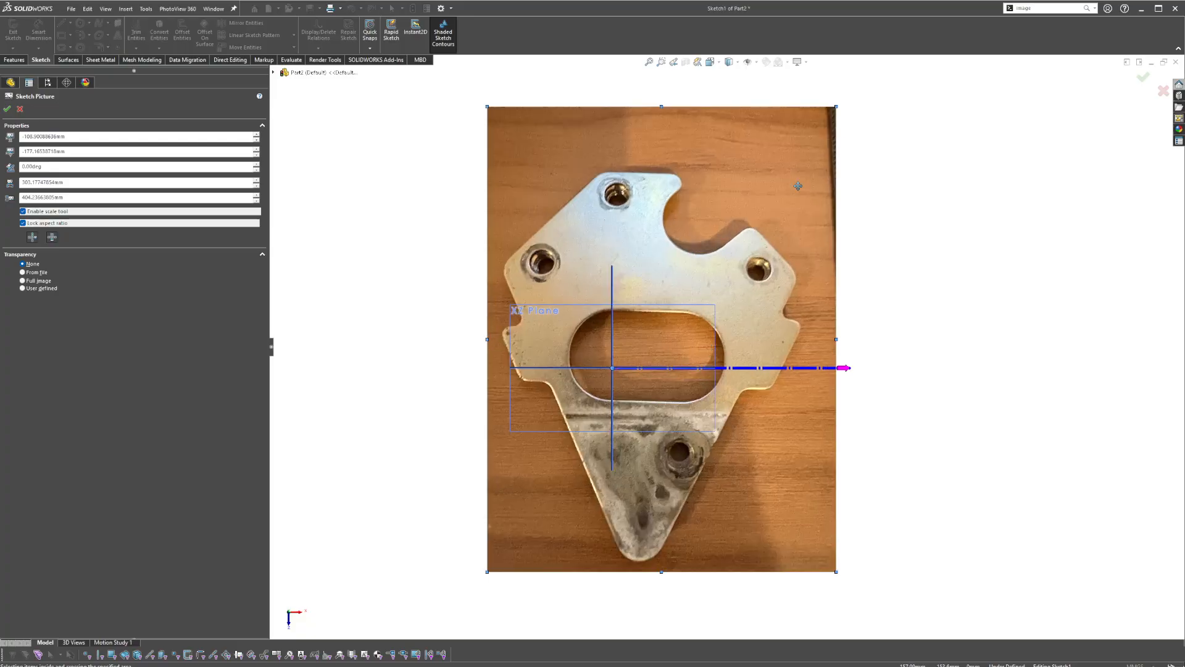
click(1143, 77)
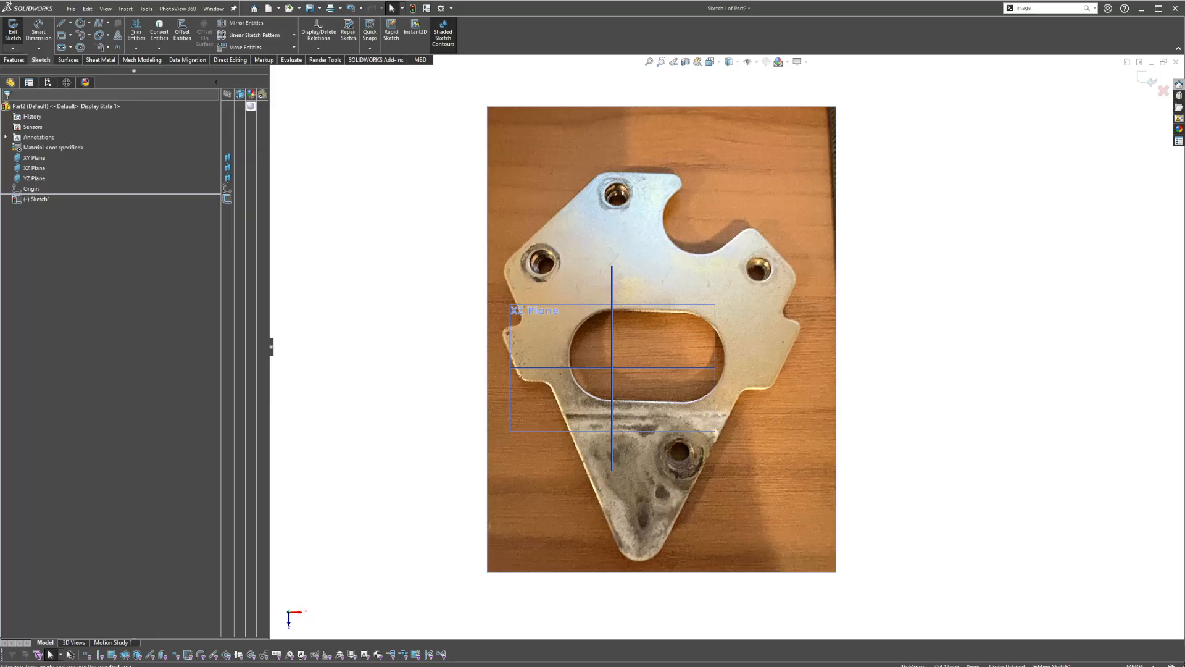
- Trace the plate's main outline with a closed chain of five straight lines and adjust its lower vertex to fit the photo
click(60, 24)
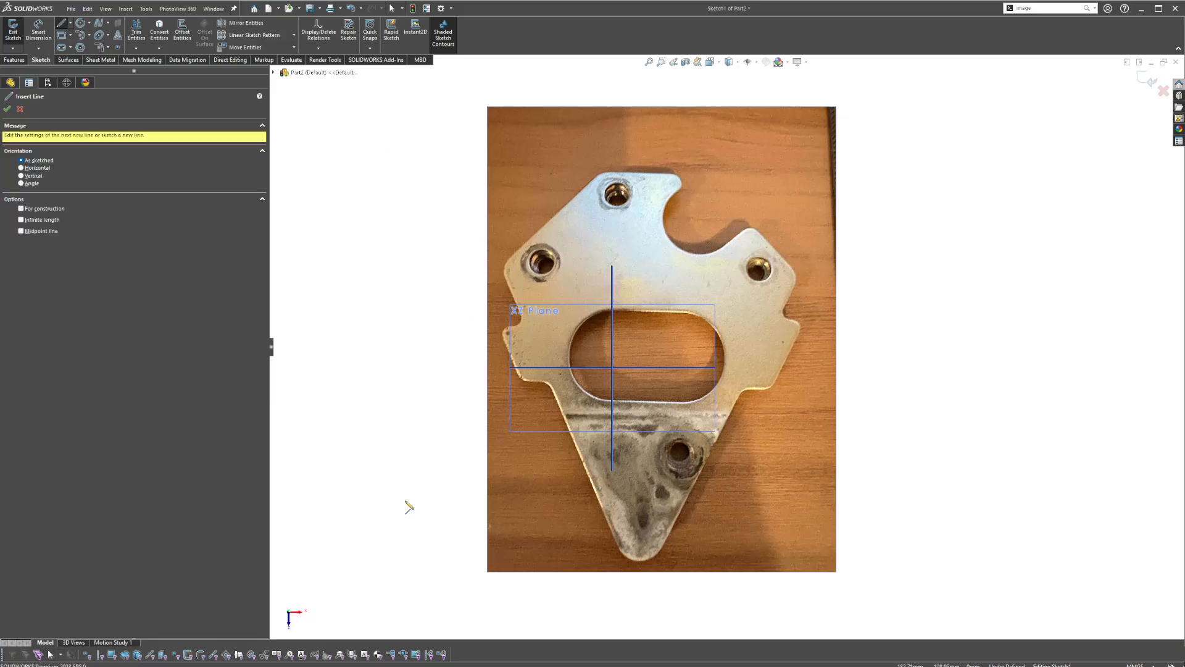
scroll(696, 605, down, 2)
scroll(603, 541, up, 2)
click(646, 511)
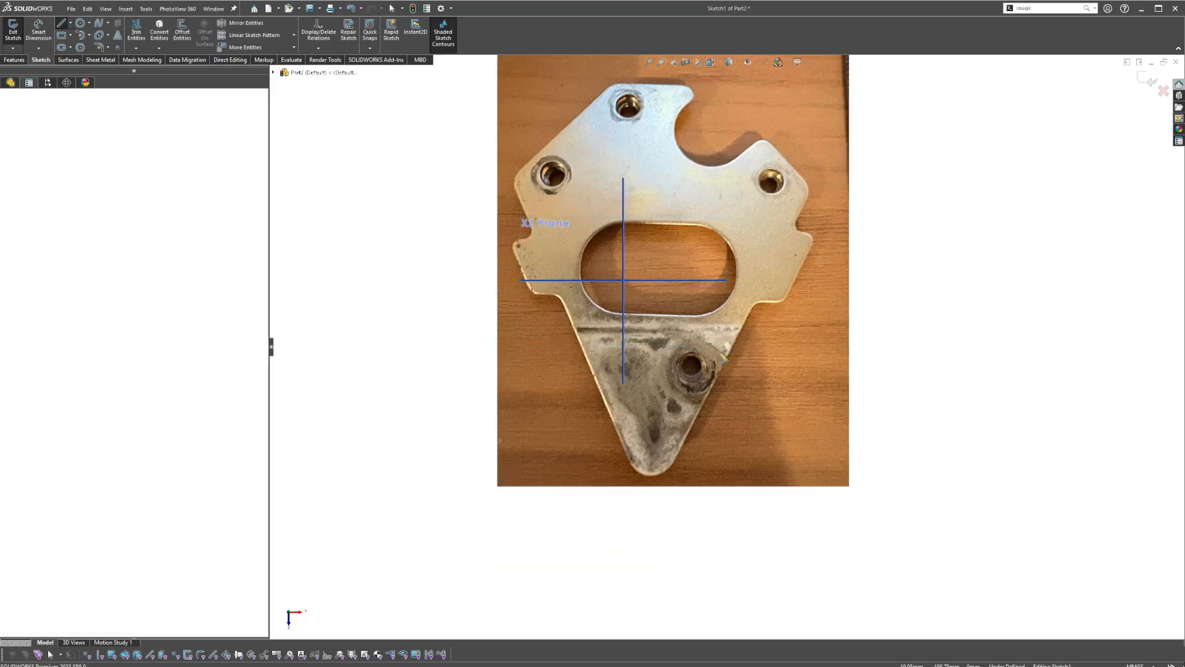
click(813, 188)
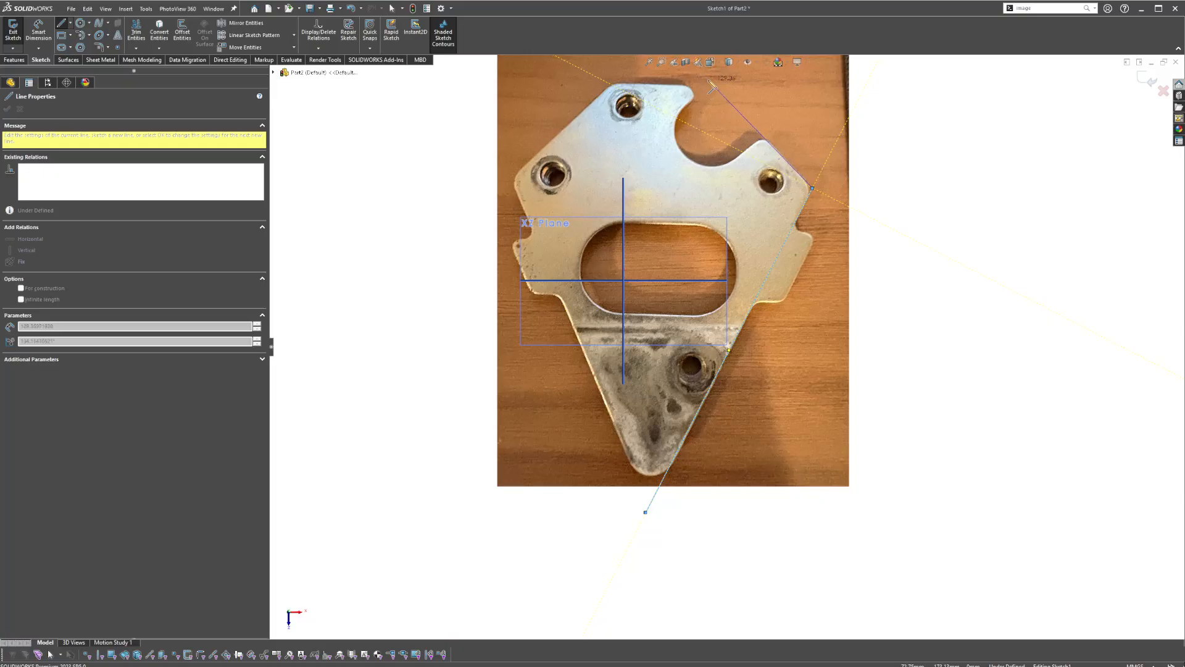
click(711, 82)
click(613, 81)
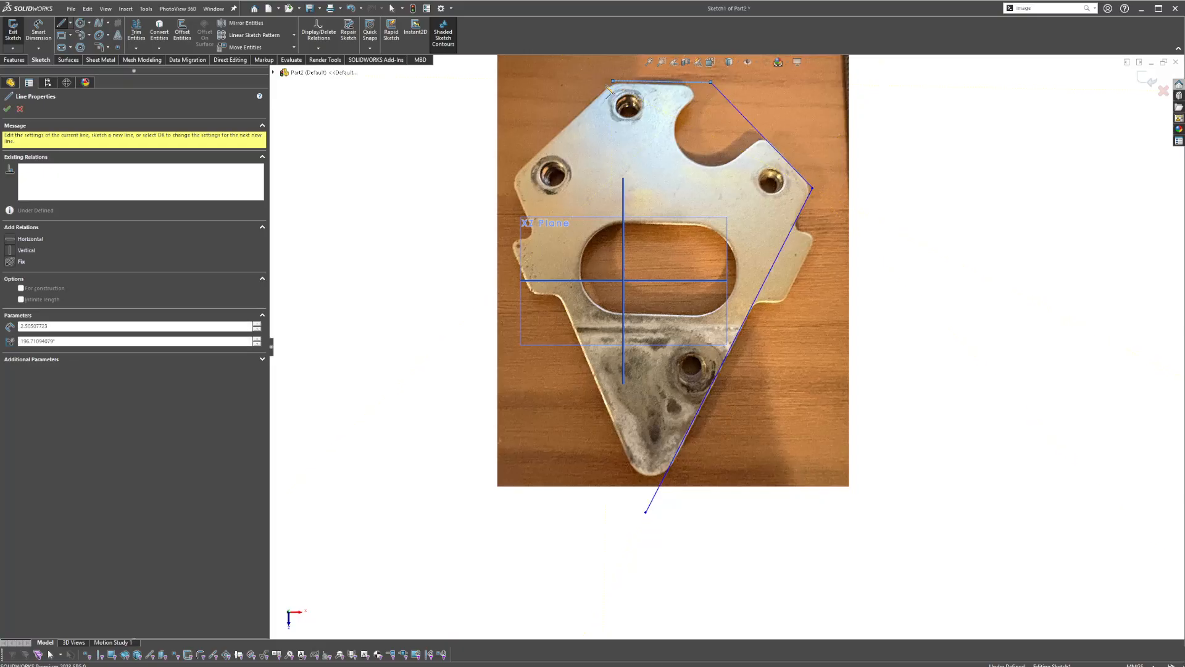
click(508, 182)
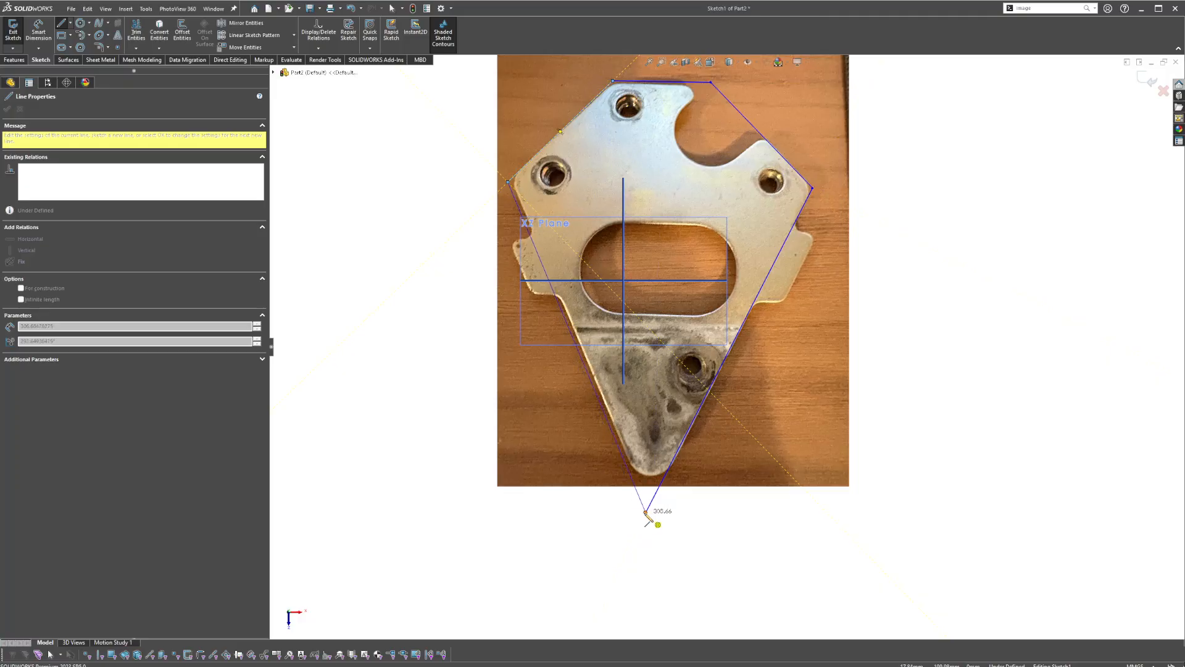
click(646, 512)
scroll(653, 488, down, 3)
key(Escape)
mouse_move(641, 529)
mouse_down()
mouse_move(650, 504)
mouse_move(650, 523)
mouse_up()
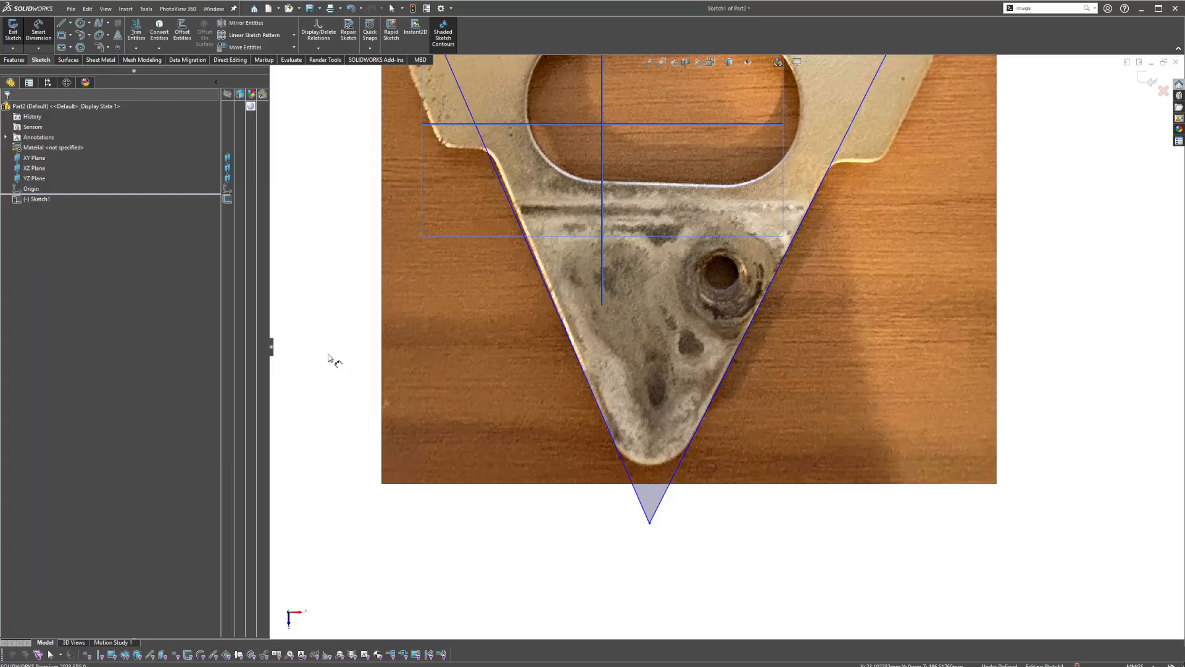
- Dimension the angle between the outline's two long sloping sides at the lower vertex as 50°
scroll(555, 392, up, 4)
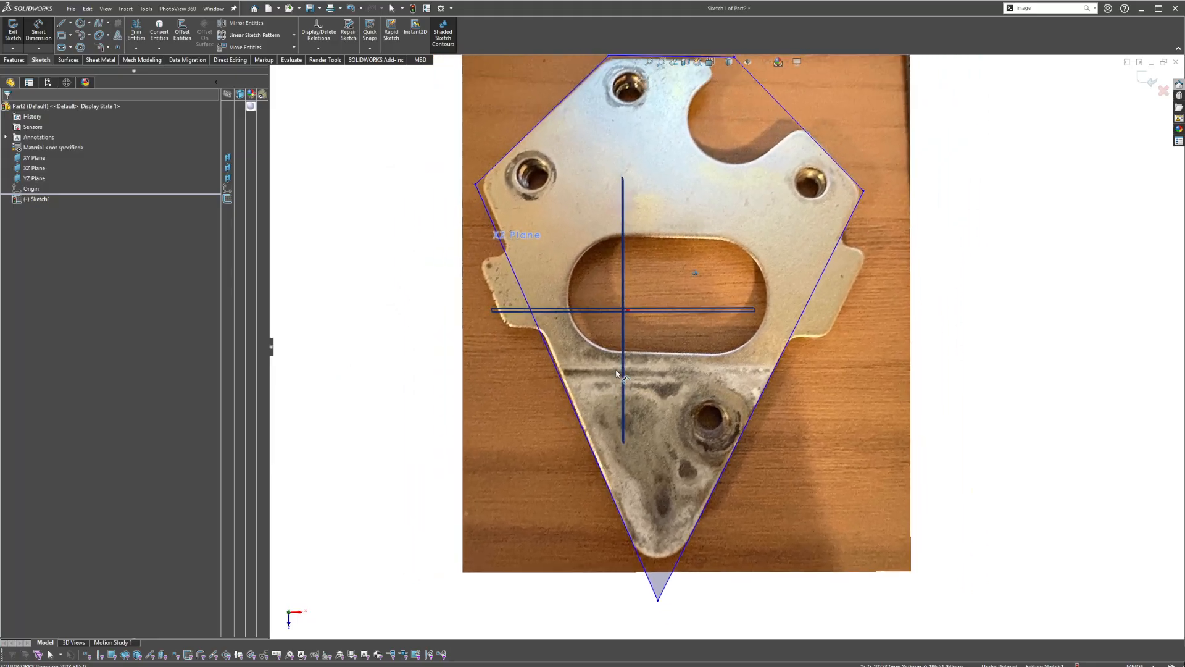
click(618, 502)
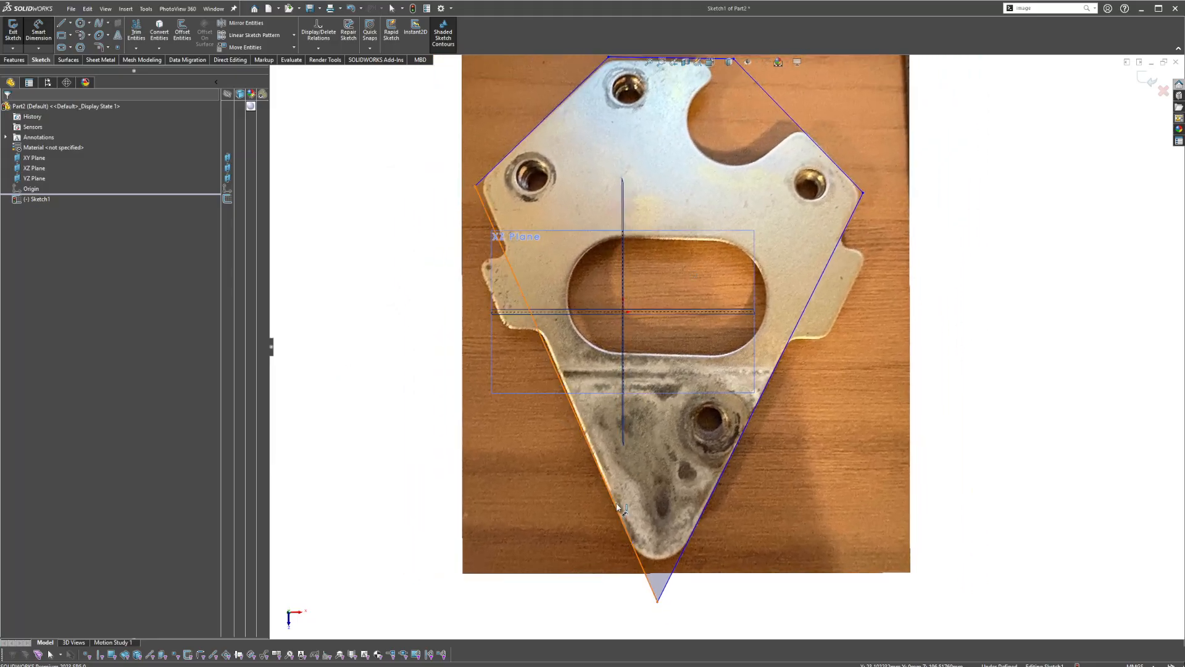
click(697, 521)
scroll(672, 492, down, 3)
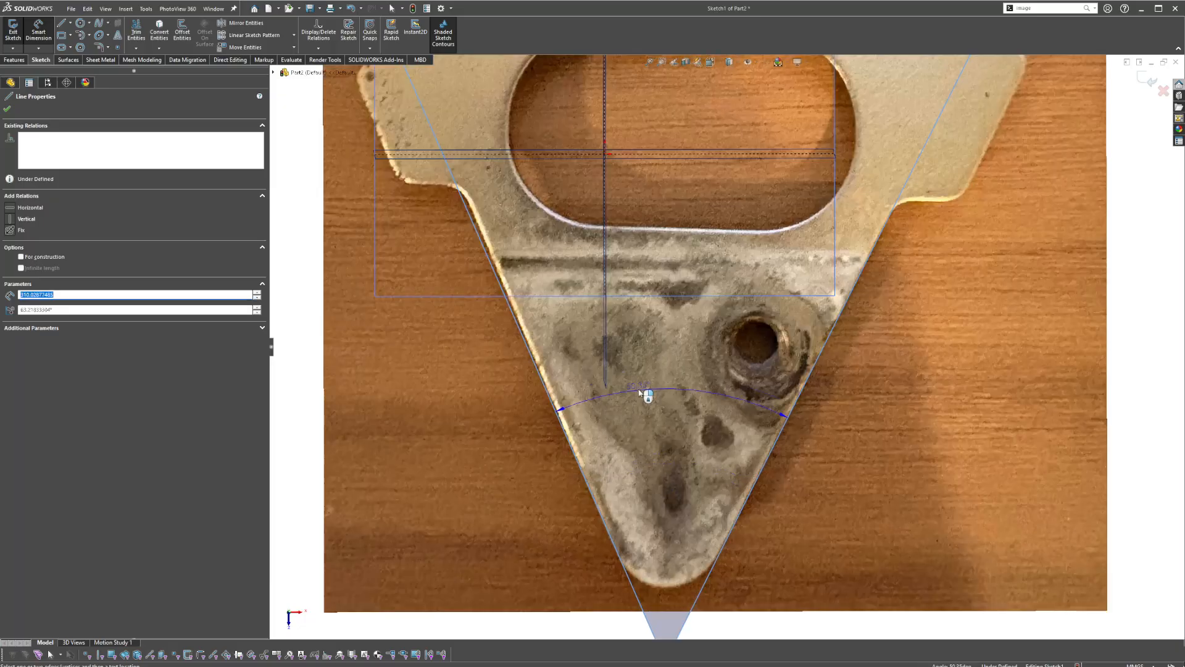
click(615, 401)
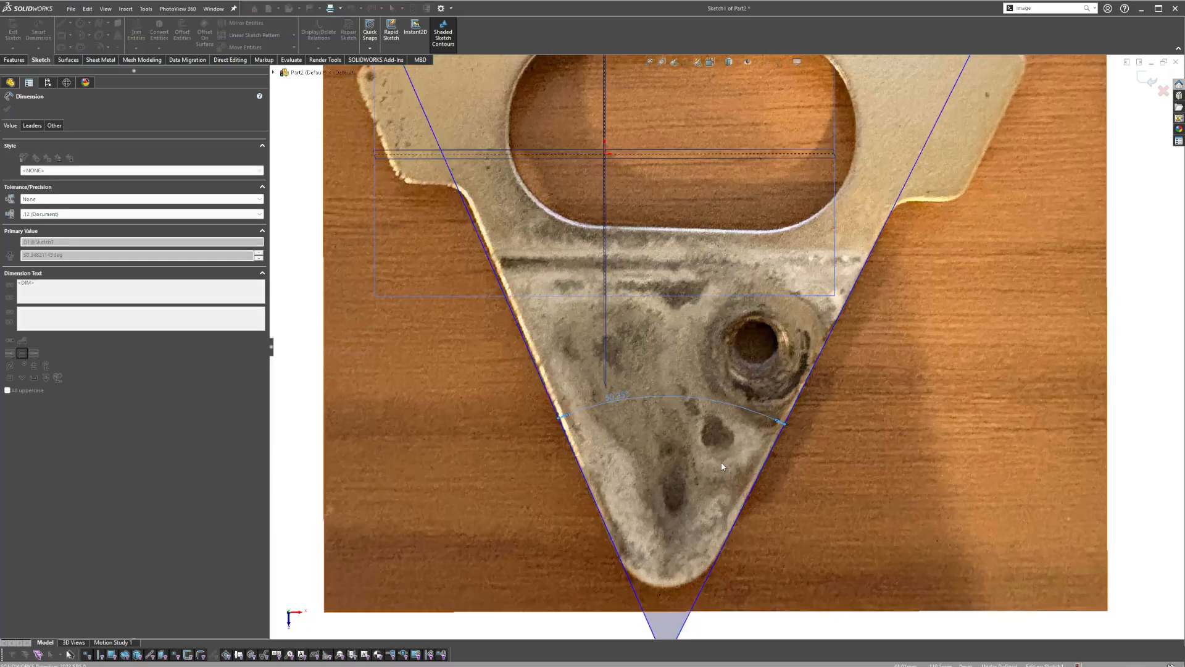
text(50)
key(Return)
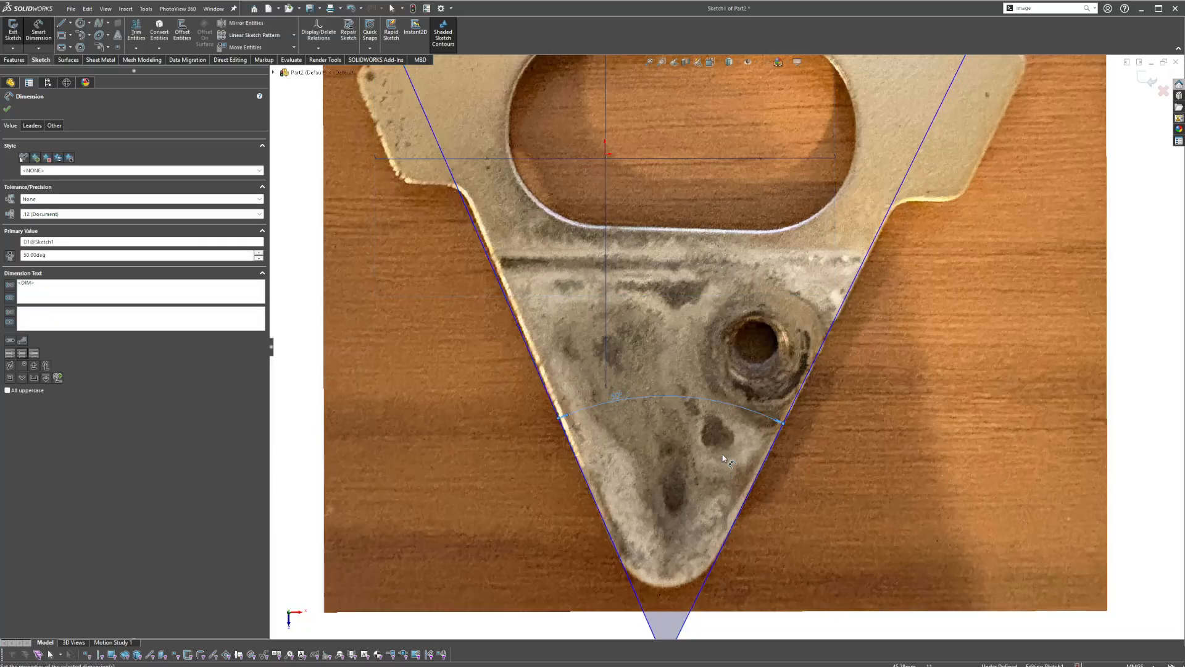
- Dimension the angle between the long right side and the upper-right edge of the outline as 110°
scroll(798, 223, up, 3)
scroll(800, 223, down, 2)
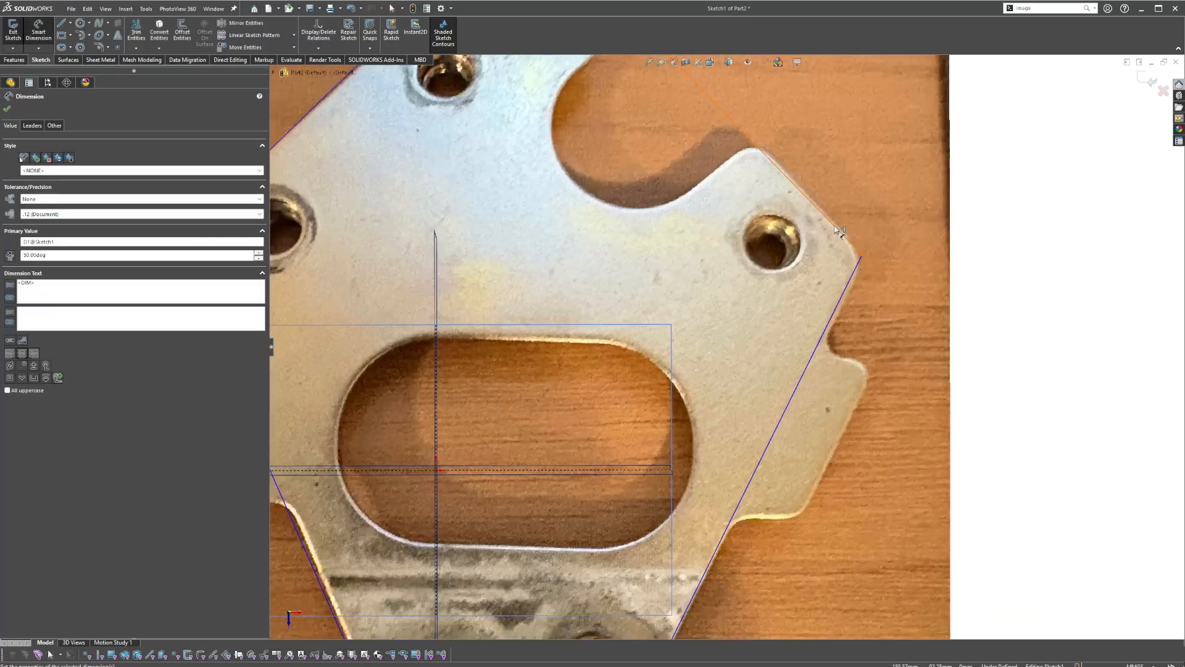
click(846, 274)
click(846, 275)
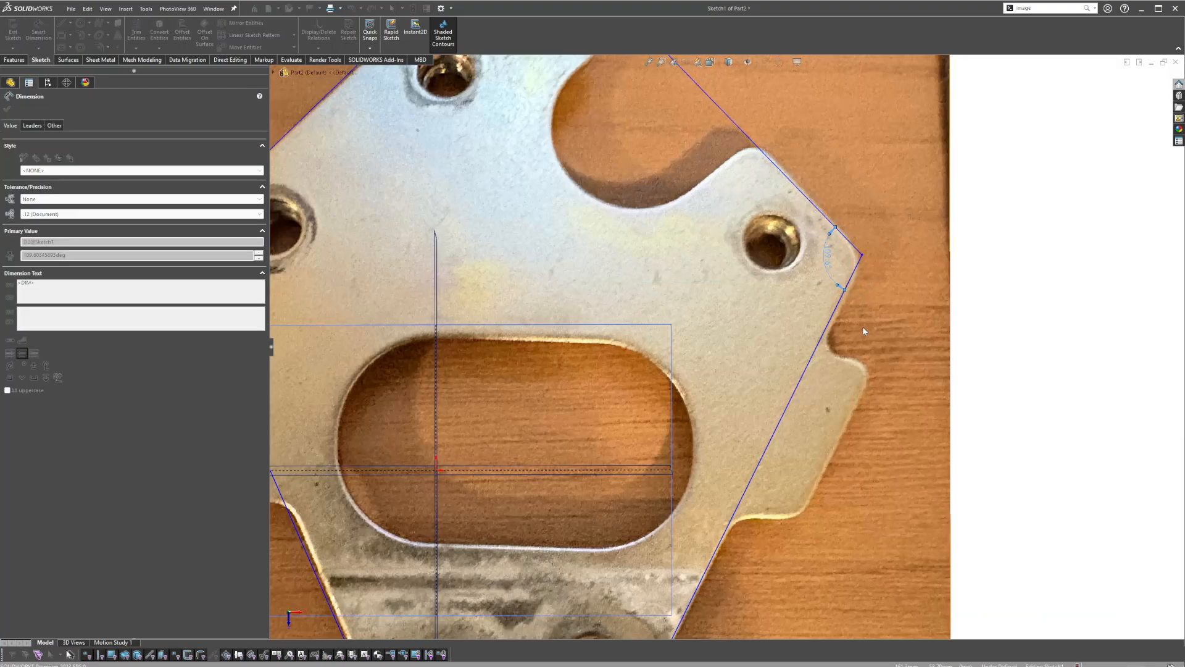
text(110)
key(Return)
- Try to dimension the angle between the upper-left edge and the long left side of the outline
scroll(862, 326, up, 4)
scroll(525, 289, down, 3)
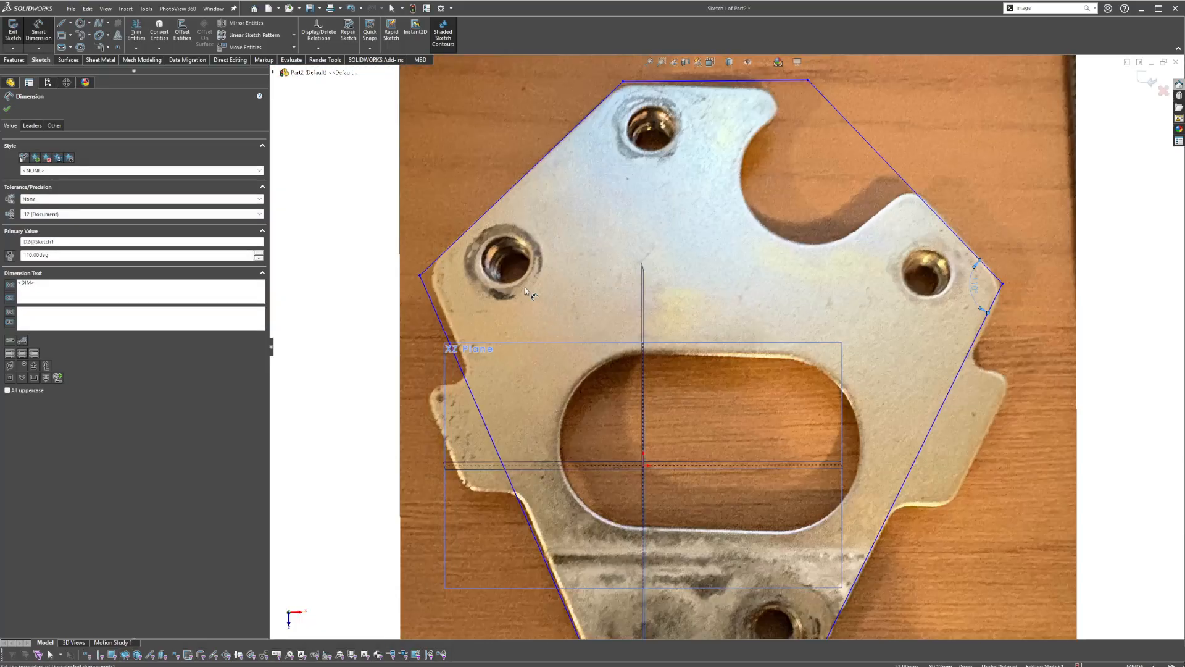
click(442, 255)
click(431, 300)
click(459, 288)
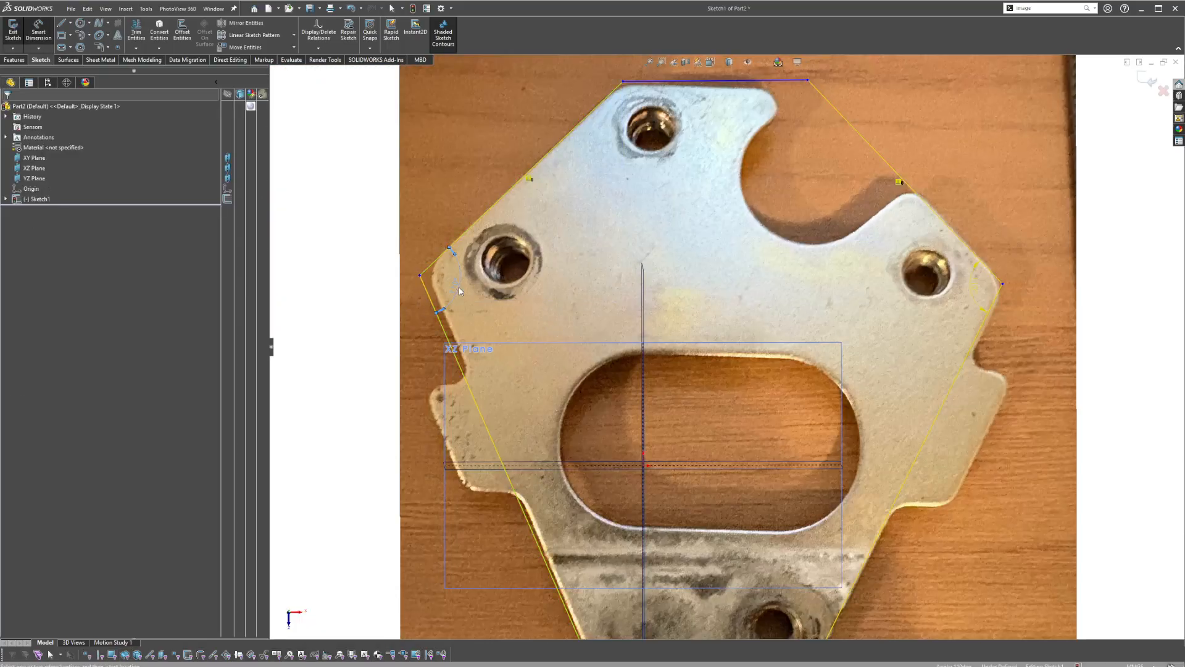
key(Delete)
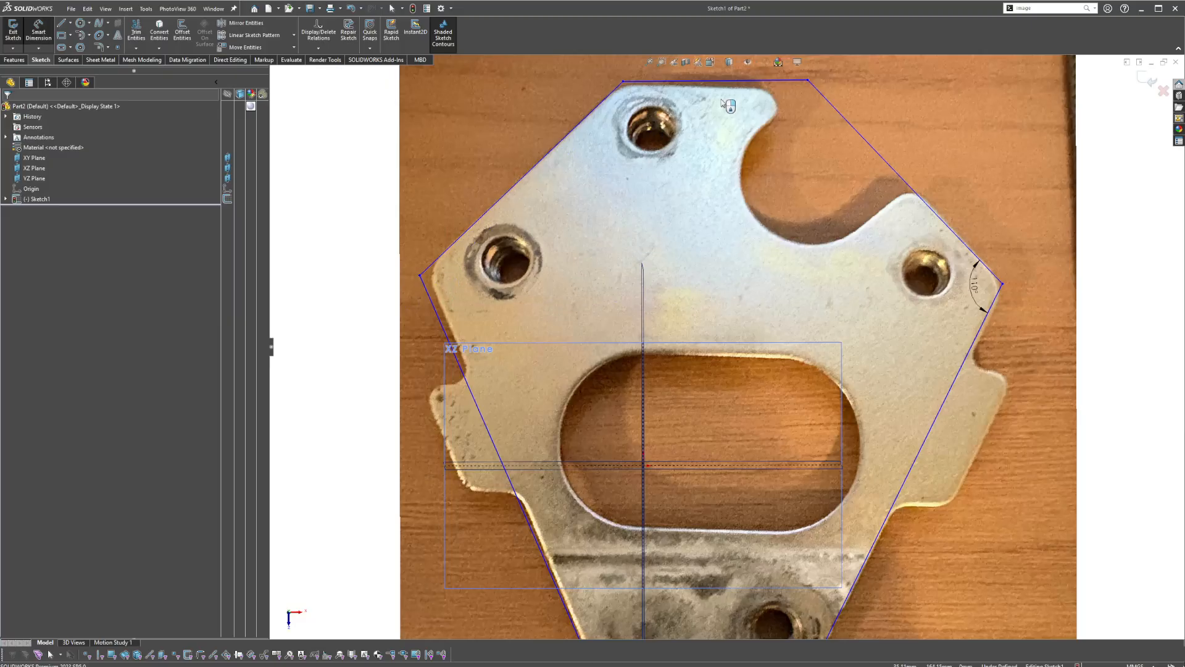
- Move the outline's top line down to match the plate's top edge in the photo
key(Escape)
click(788, 81)
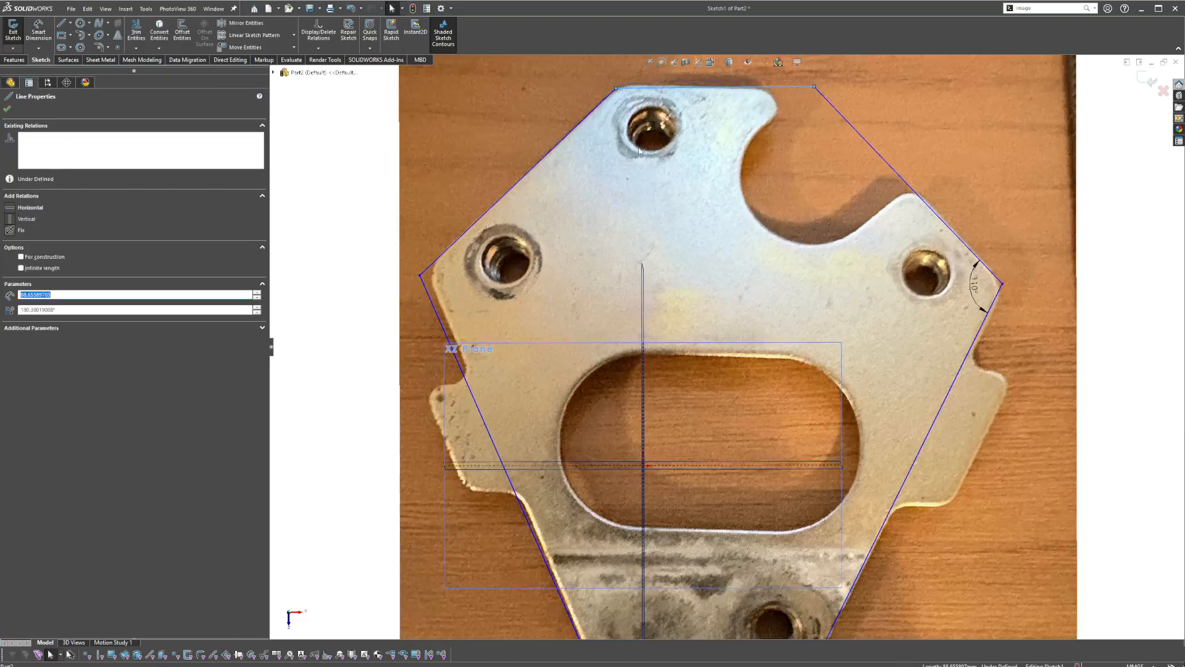
scroll(738, 213, up, 2)
scroll(738, 214, up, 3)
scroll(687, 195, down, 8)
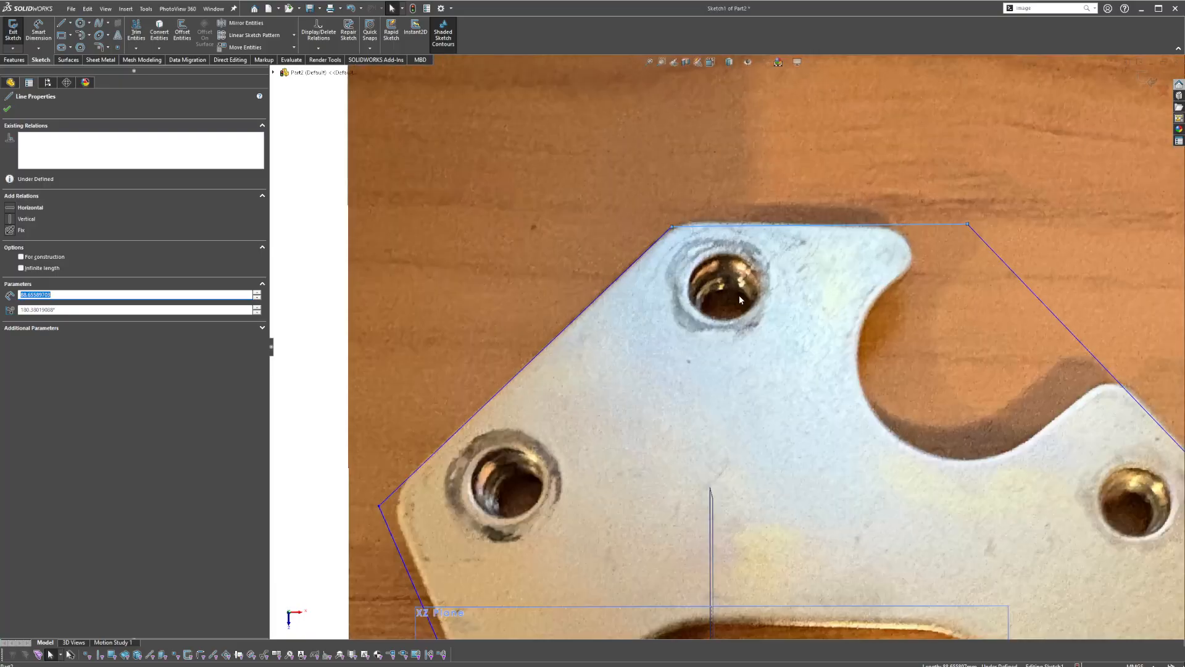
scroll(708, 310, up, 8)
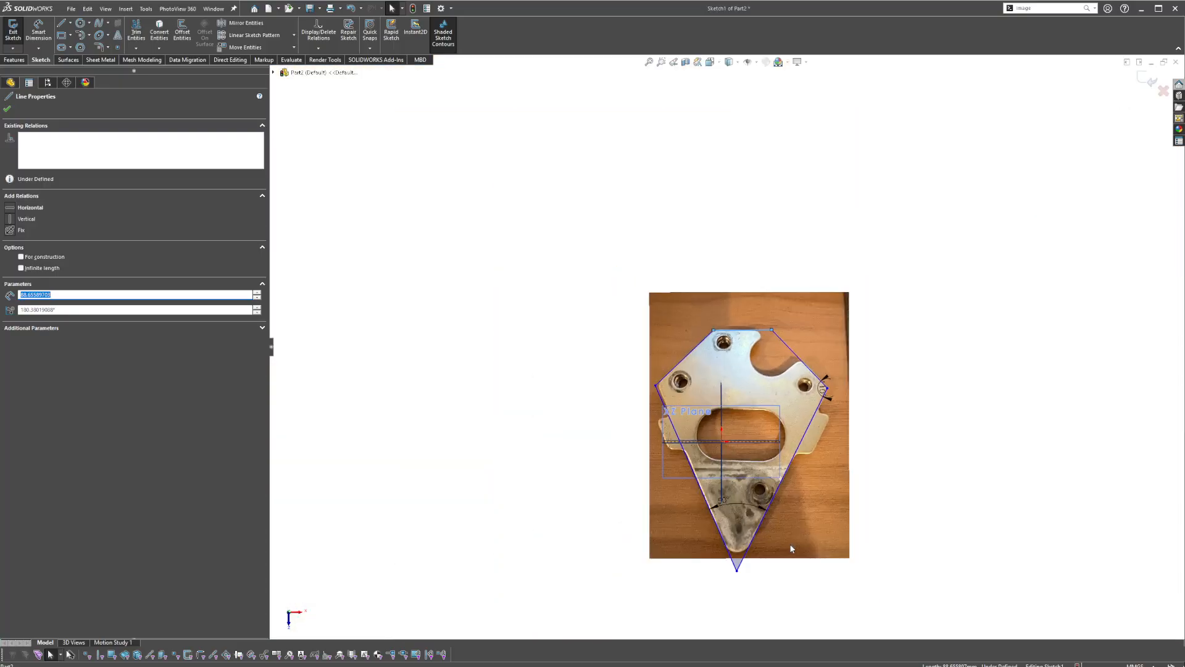
scroll(746, 283, down, 1)
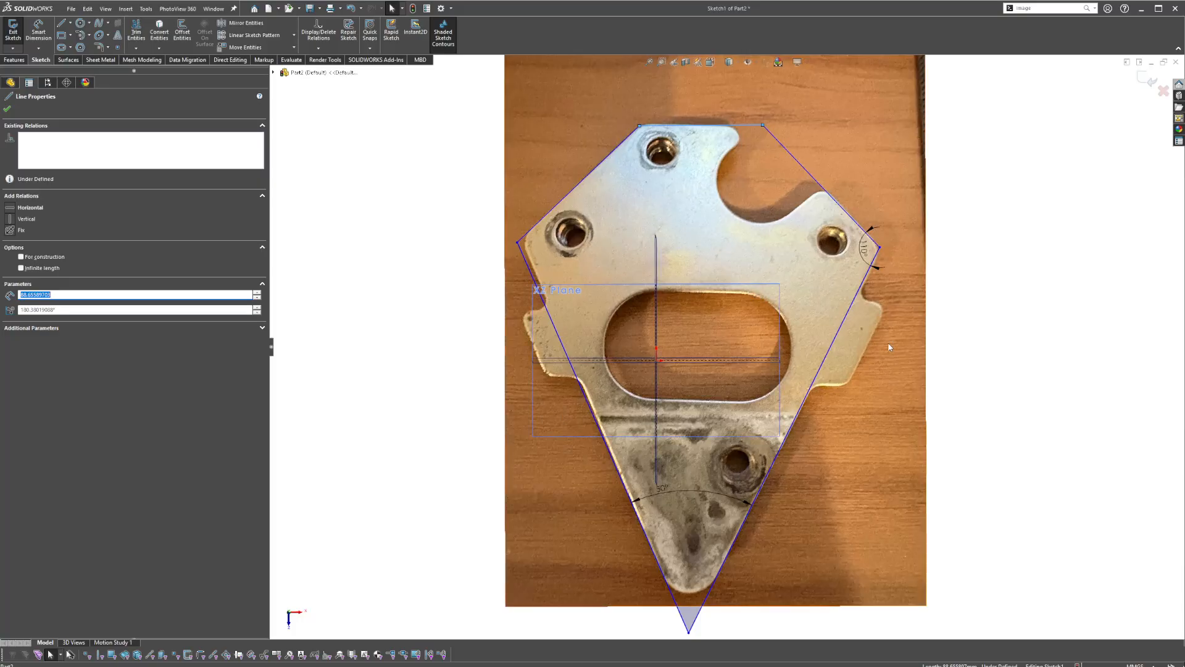
- Trace the plate's right tab with three connected lines that start and end on the outline's long right side
scroll(923, 334, down, 4)
key(Escape)
click(61, 24)
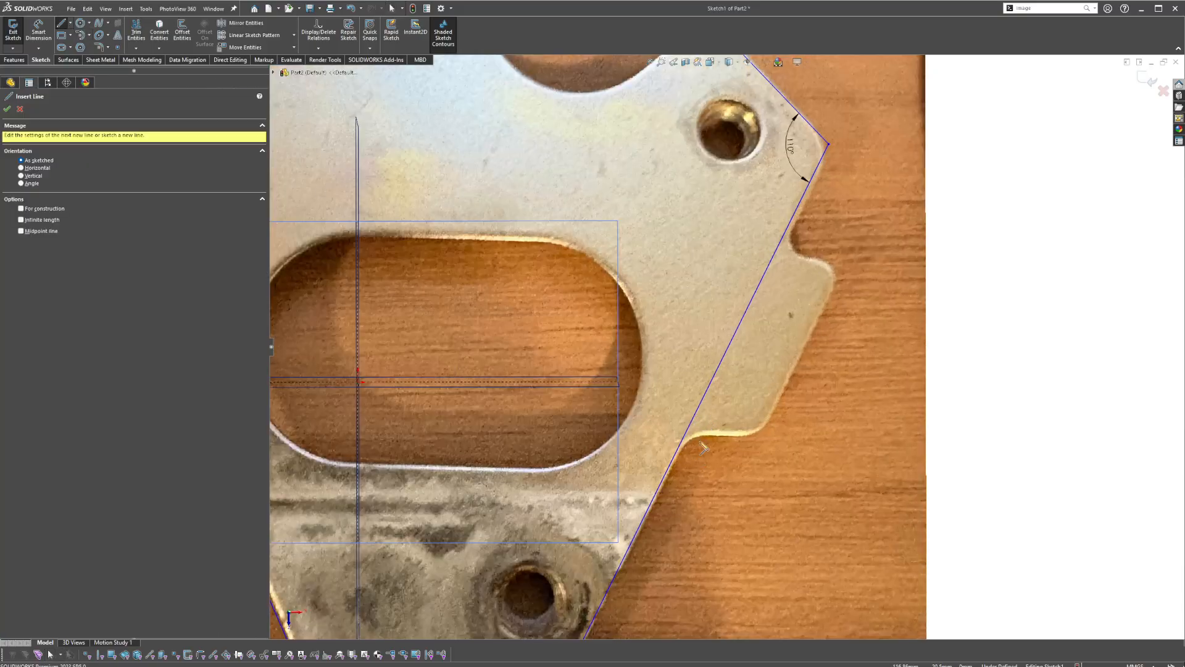
click(682, 439)
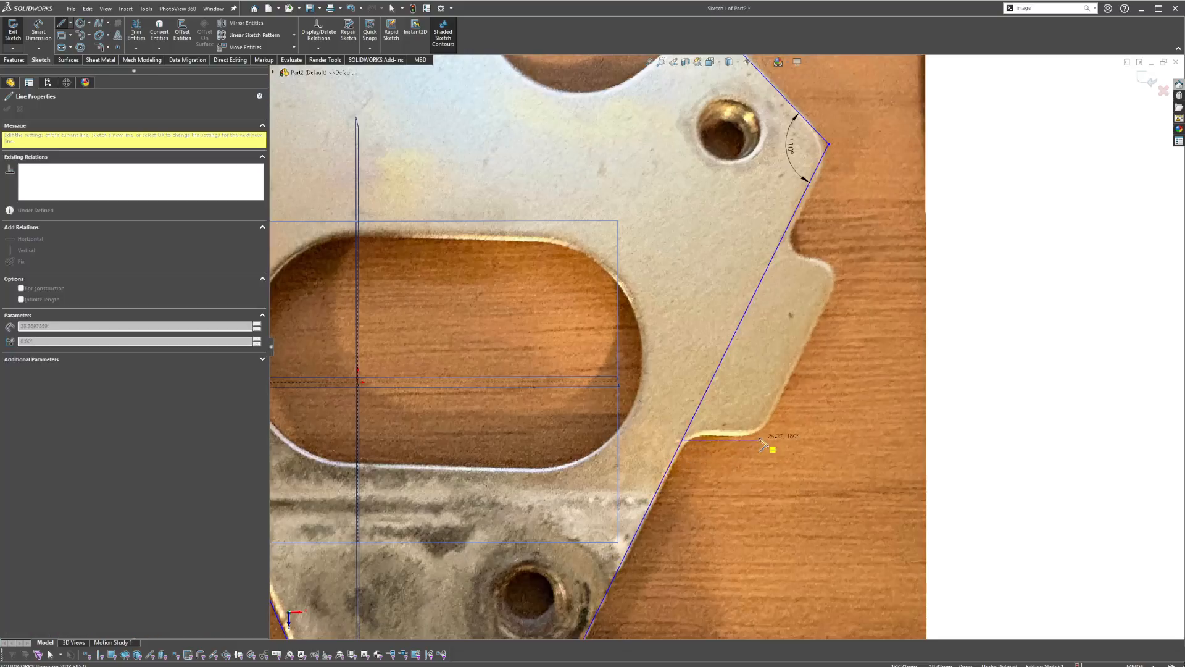
click(759, 440)
click(850, 260)
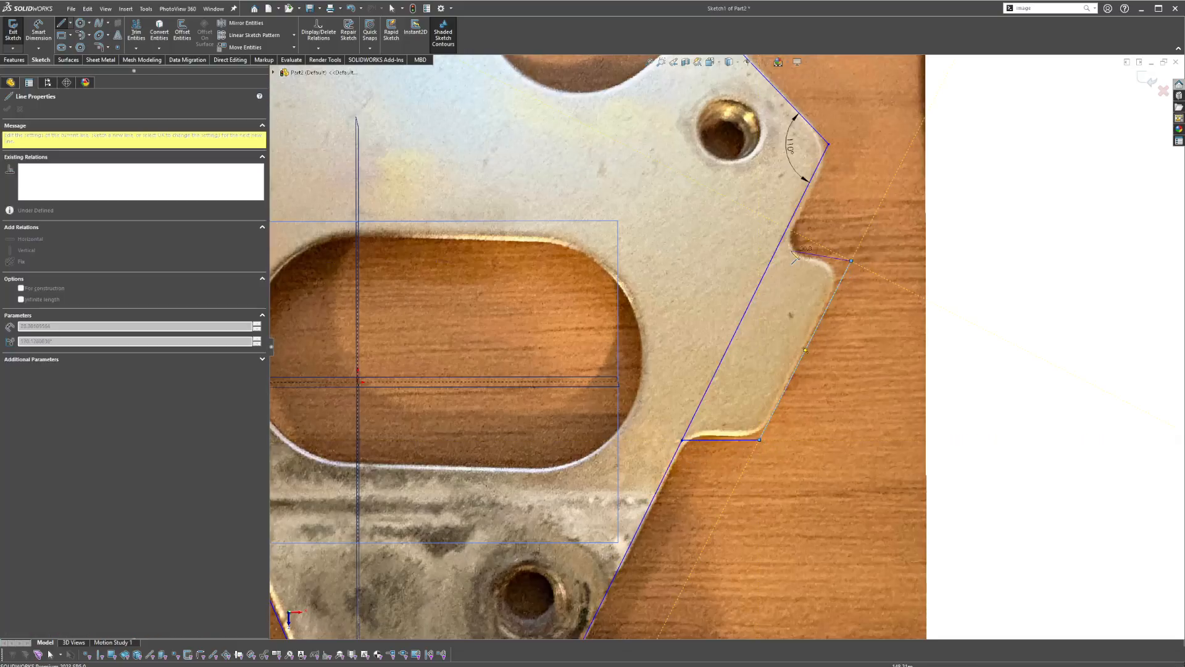
click(771, 261)
key(Escape)
- Make the right tab's outer line parallel to the outline's long right side
click(762, 279)
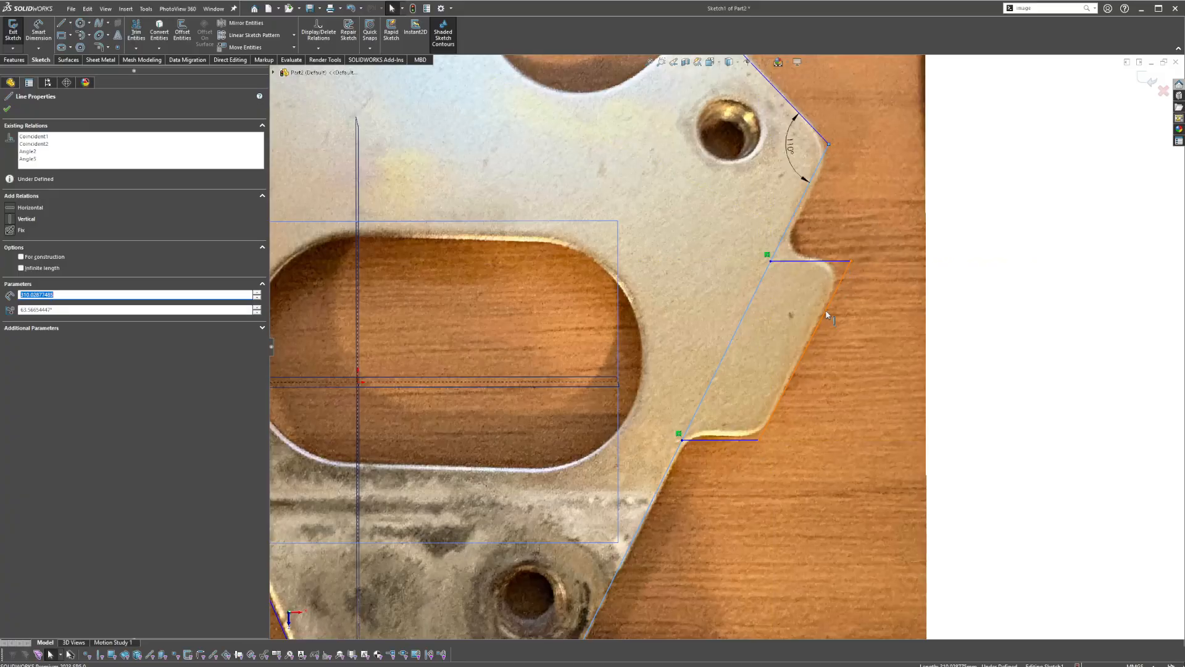
ctrl+click(828, 316)
click(7, 308)
key(Escape)
scroll(796, 373, up, 6)
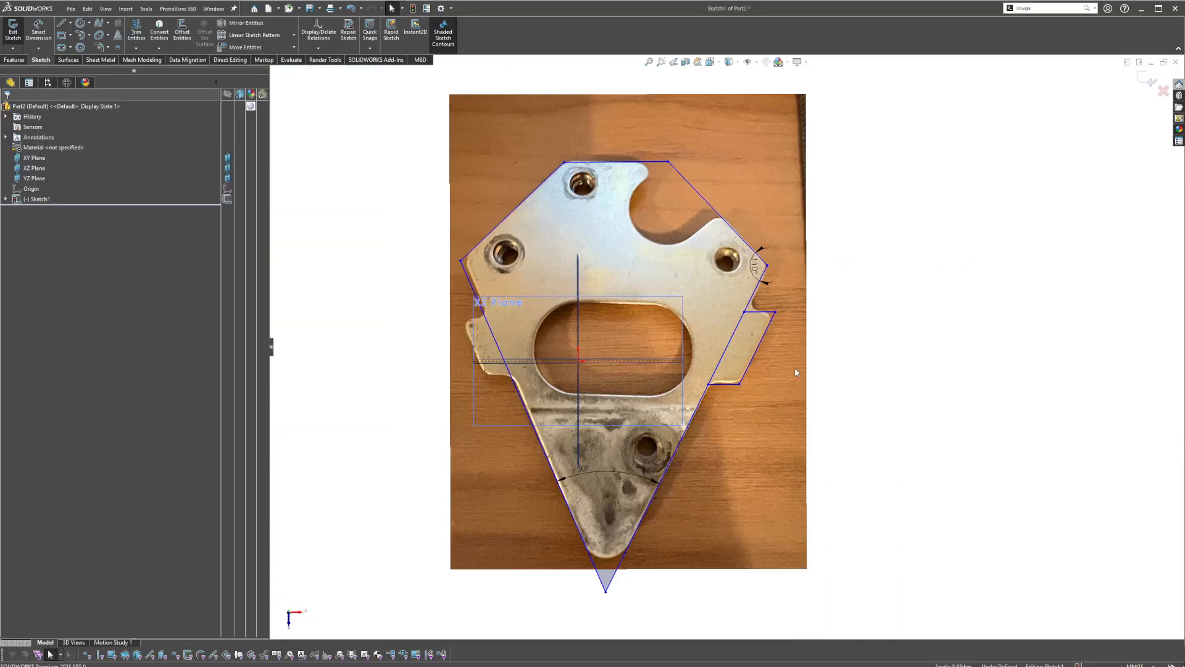
- Hide the reference planes and trace the plate's left tab with three connected lines from the long left side
scroll(536, 350, down, 9)
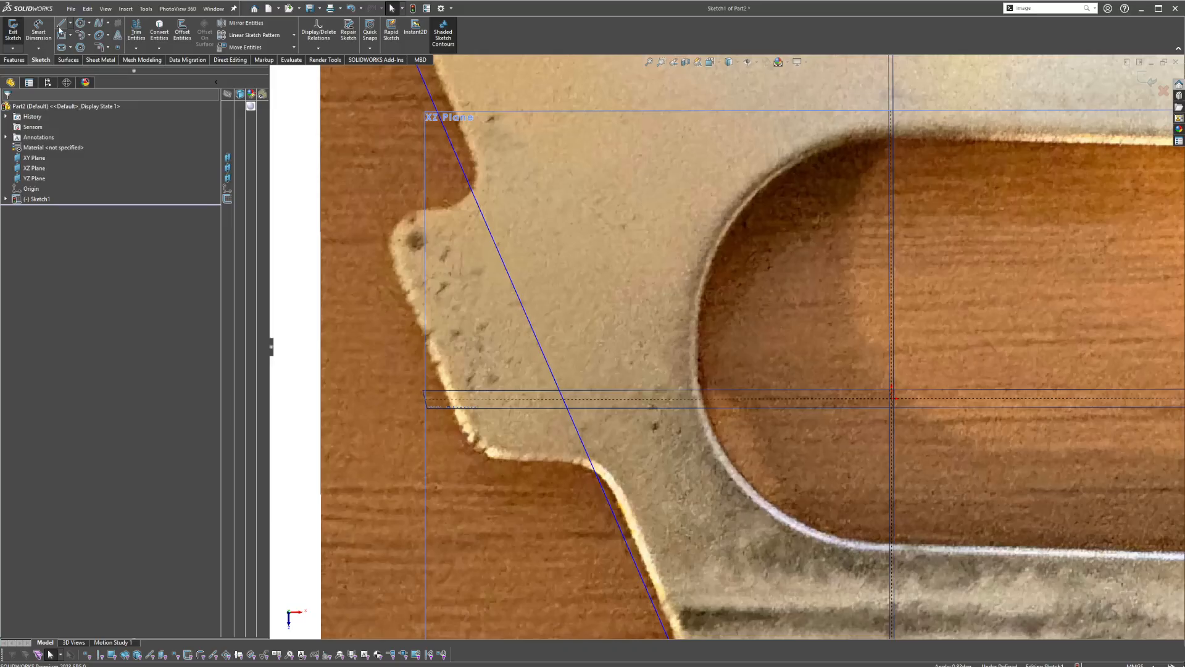
click(753, 64)
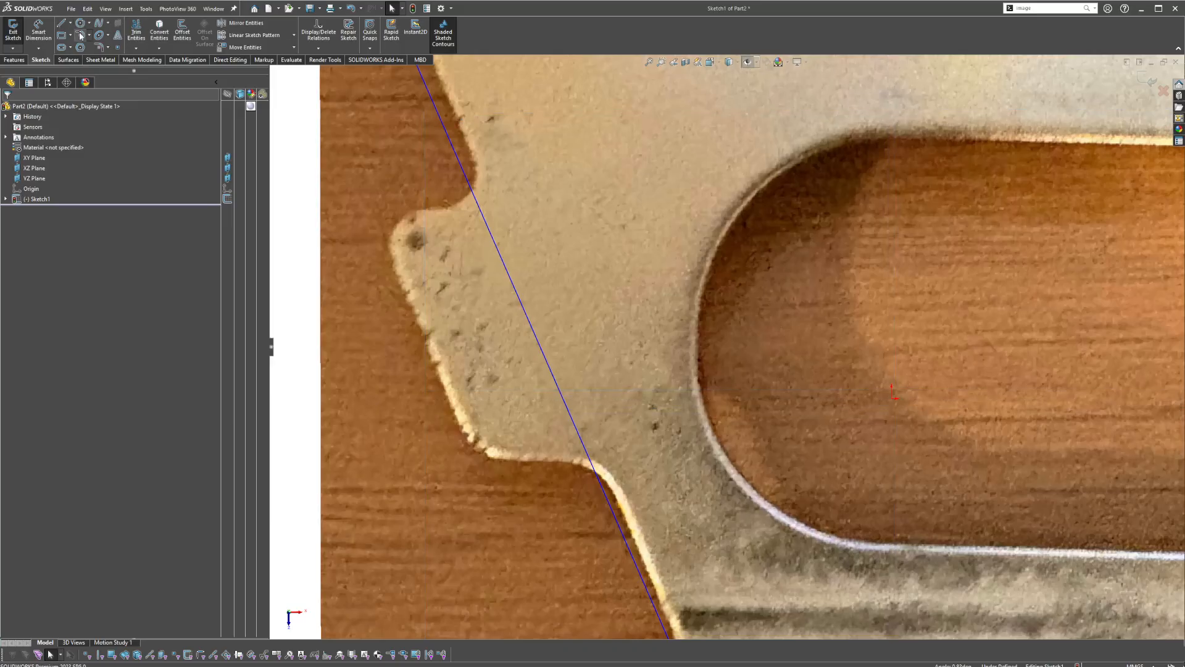
click(61, 23)
click(594, 469)
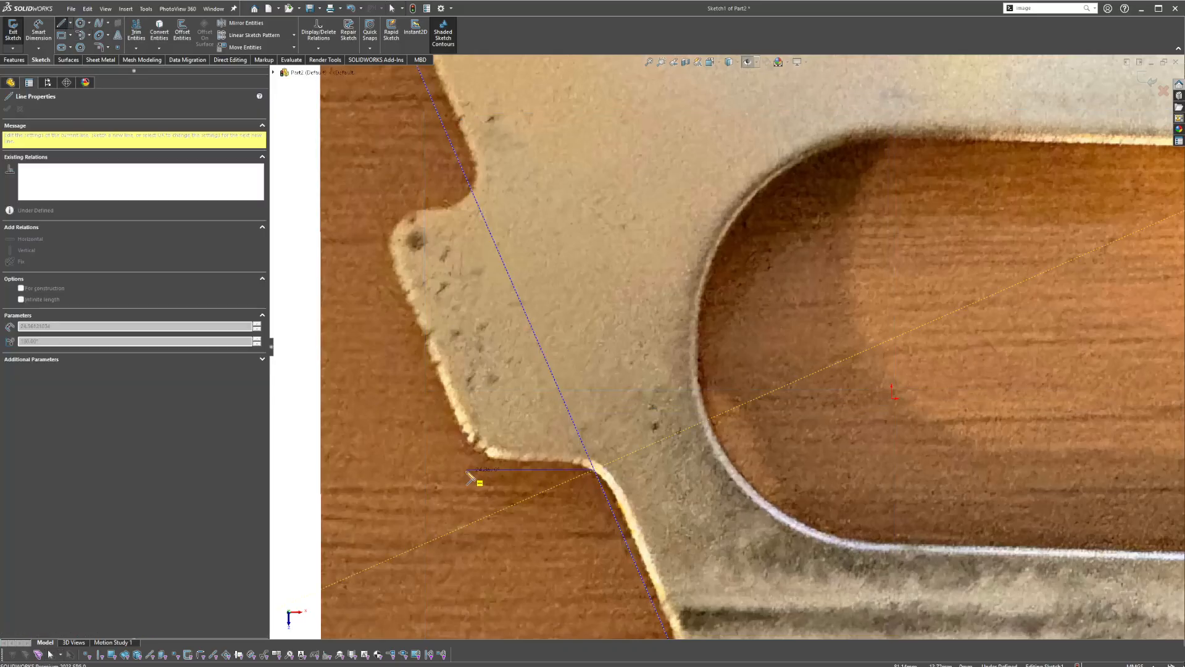
click(478, 470)
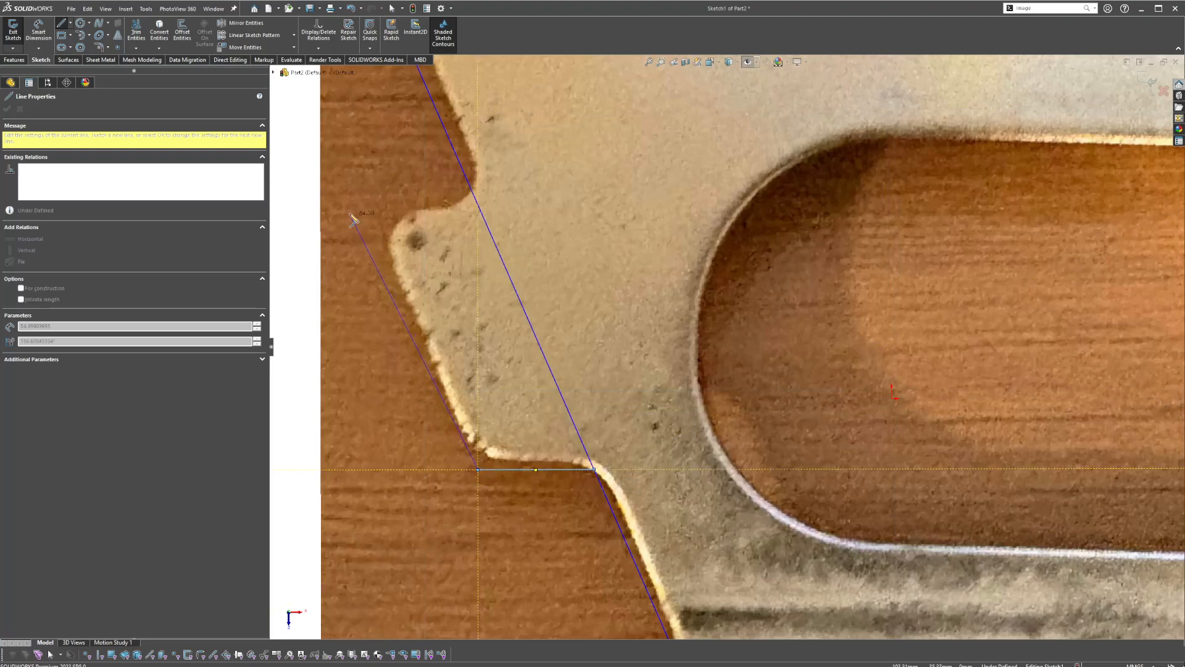
click(349, 212)
click(481, 211)
key(Escape)
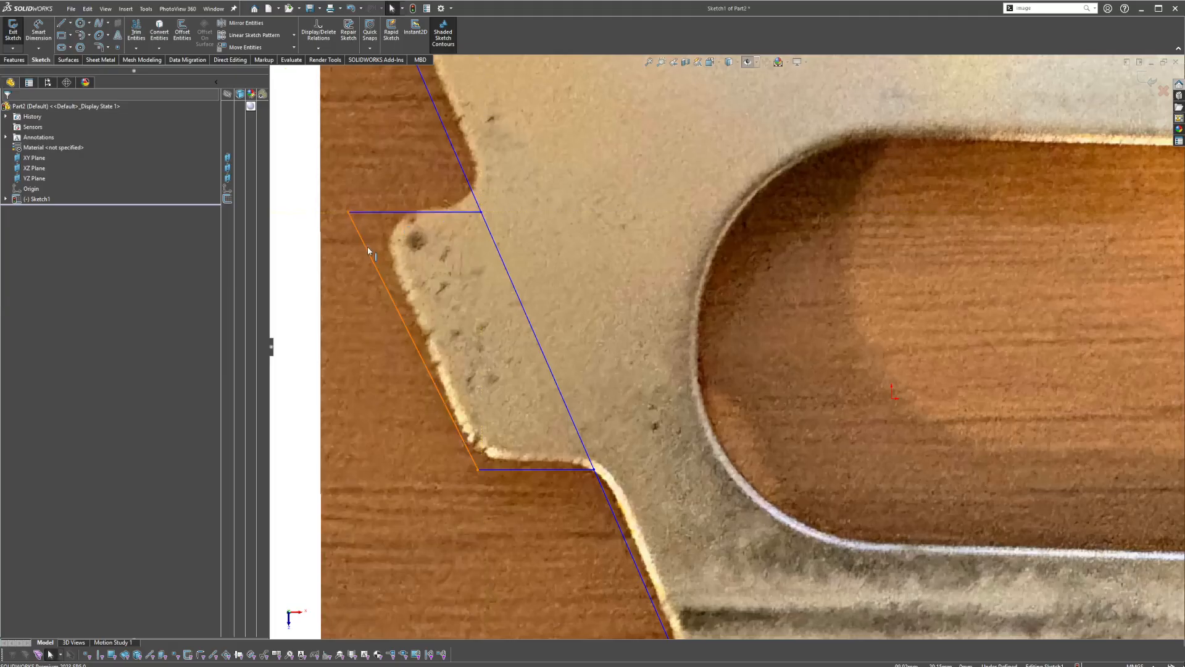
- Make the left tab's outer line parallel to the outline's long left side
click(368, 248)
ctrl+click(493, 248)
ctrl+click(493, 248)
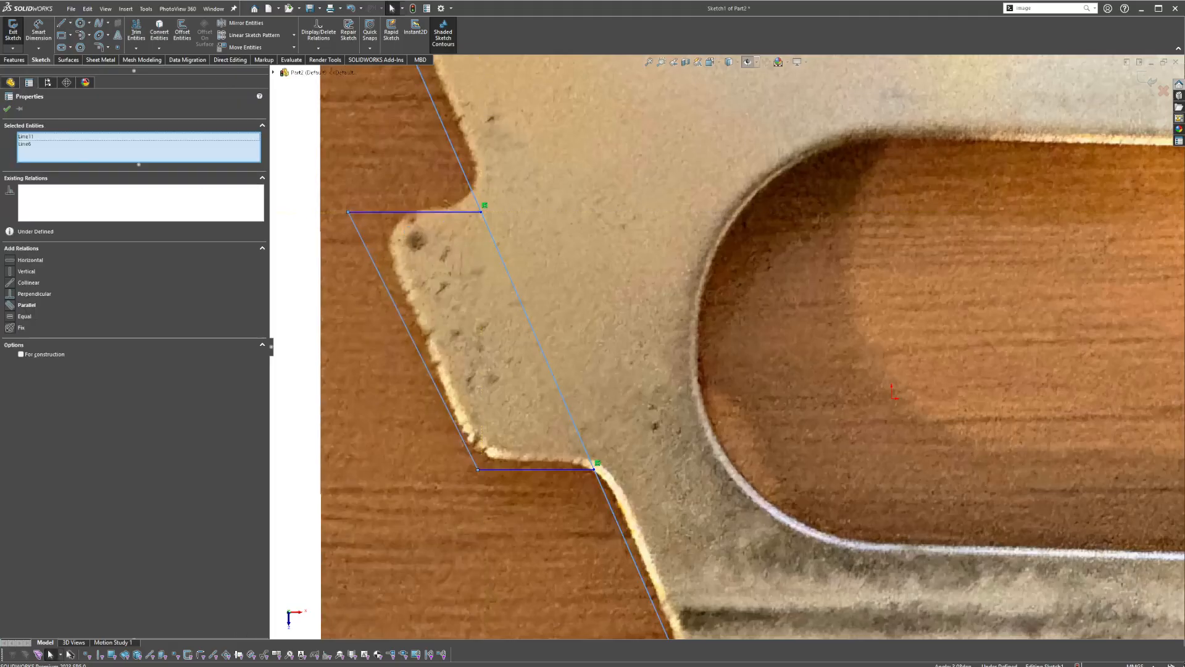
click(10, 304)
key(Escape)
- Dimension the distance between the left tab's outer line and the long left side as 20 mm
click(38, 30)
click(399, 326)
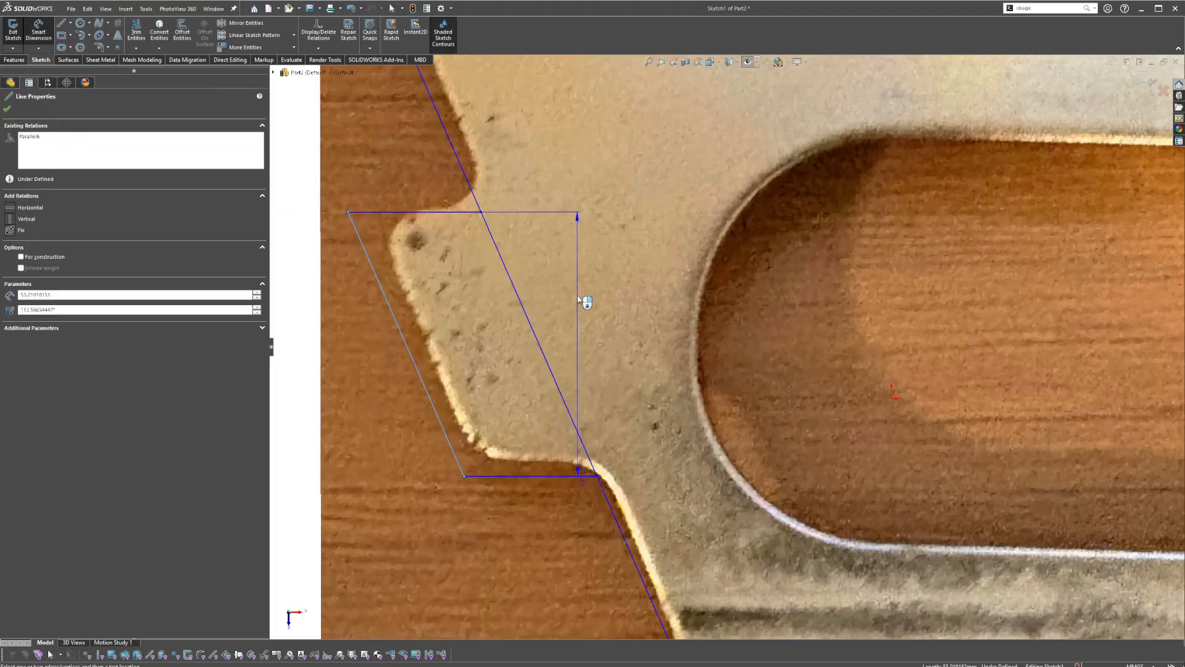
click(521, 299)
click(475, 323)
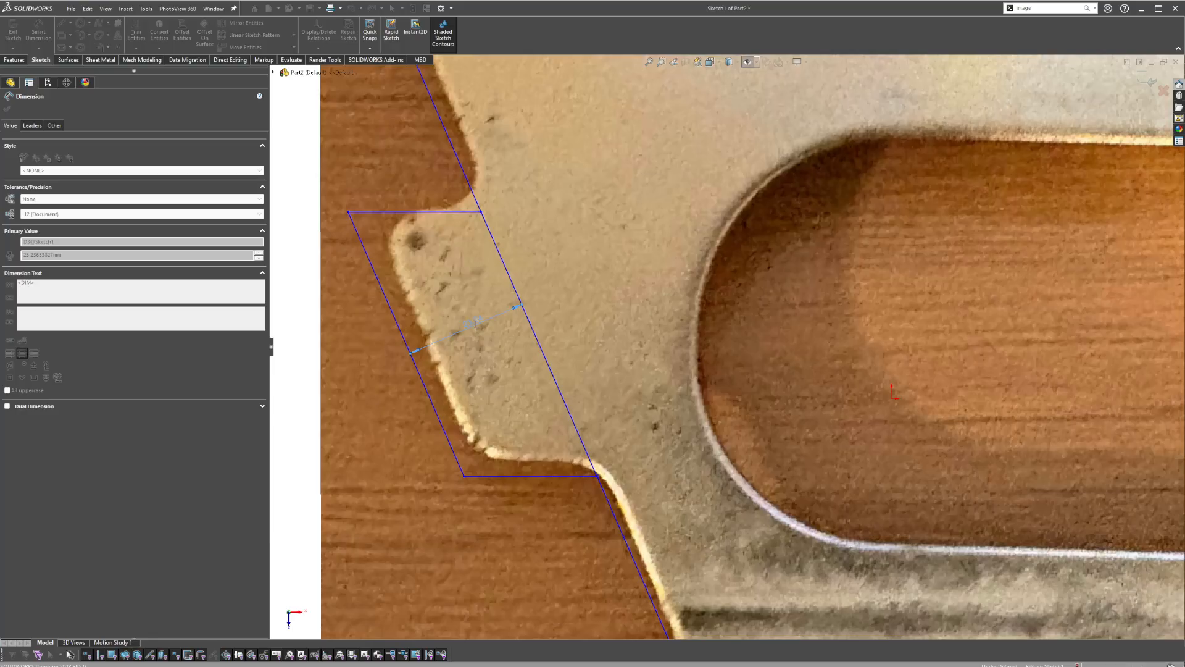
text(20)
key(Return)
scroll(593, 401, up, 7)
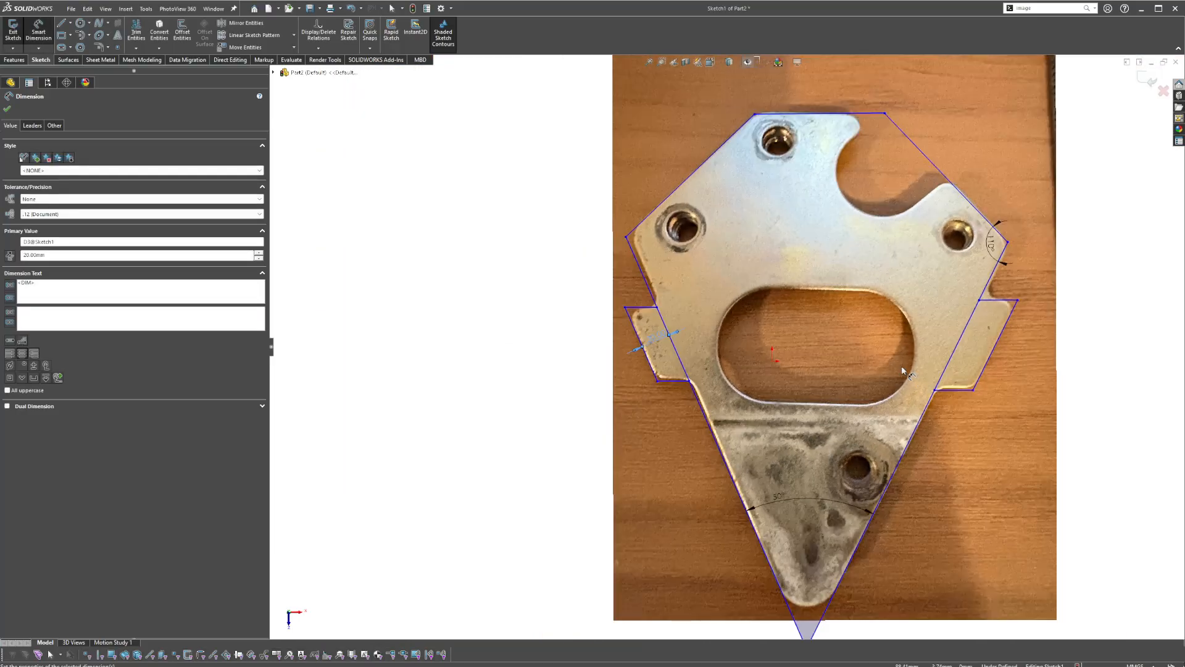
- Dimension the distance between the right tab's outer line and the long right side as 20 mm
scroll(1001, 339, down, 4)
click(887, 312)
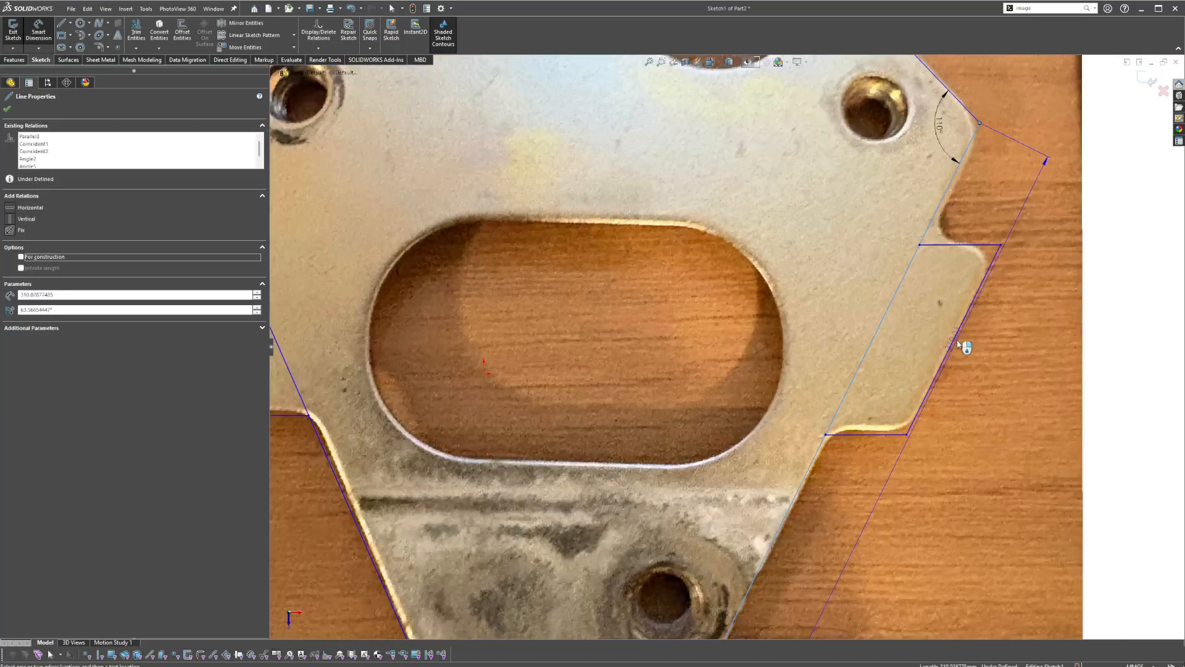
key(Escape)
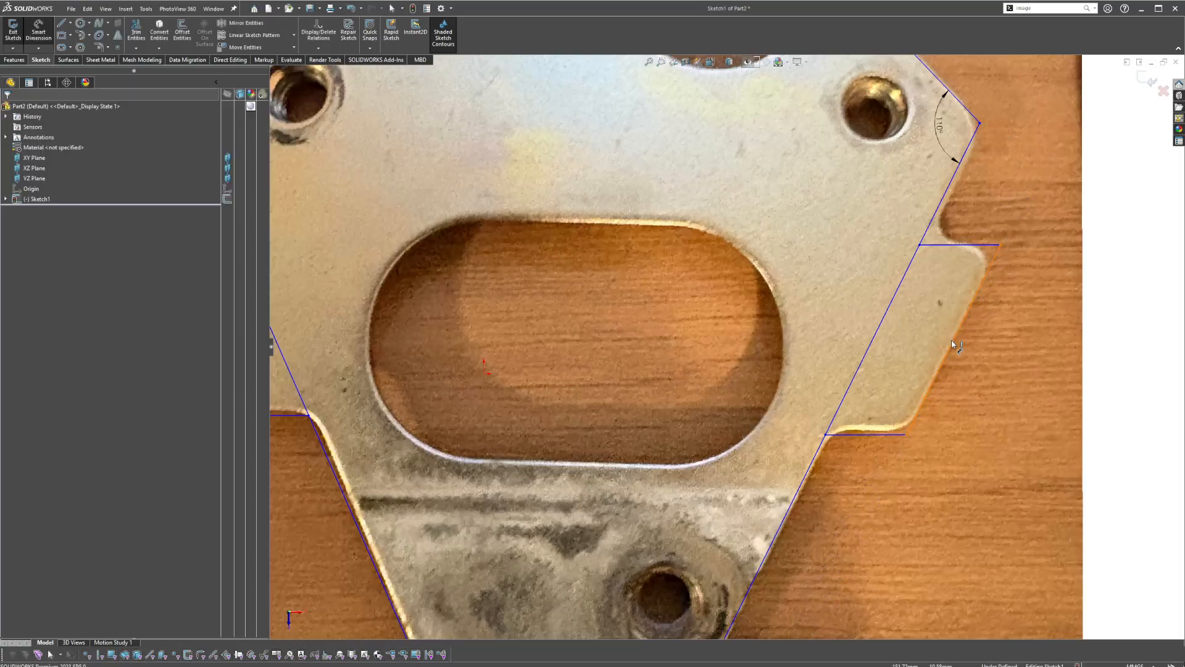
click(959, 344)
click(889, 326)
click(912, 319)
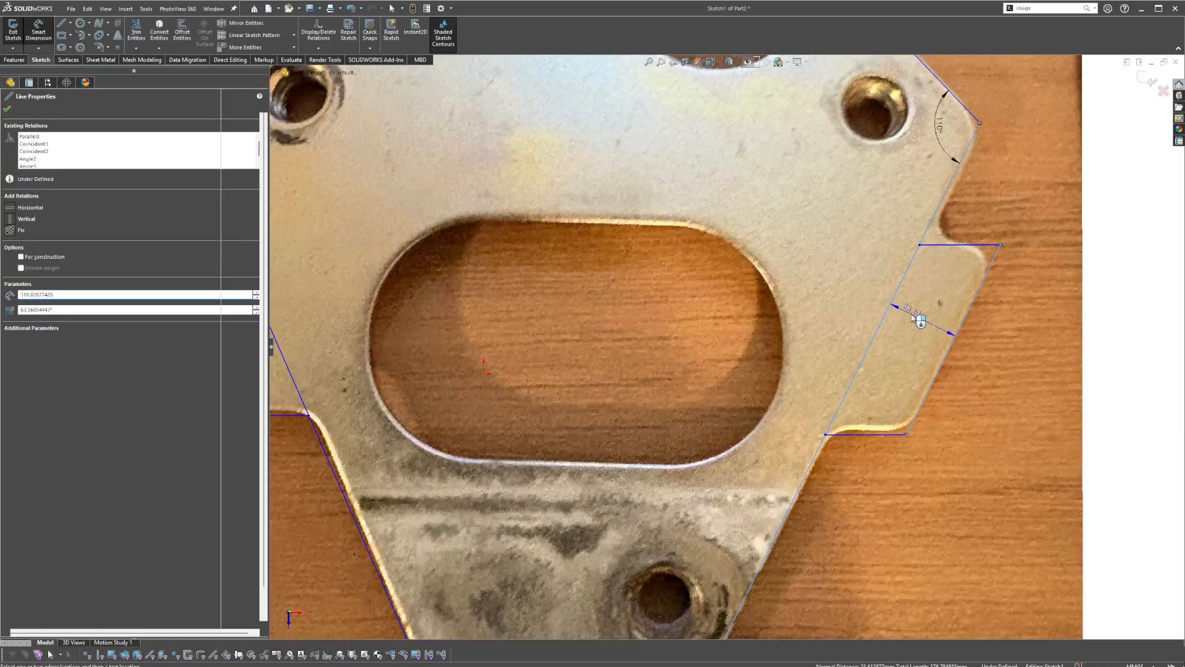
text(20)
key(Return)
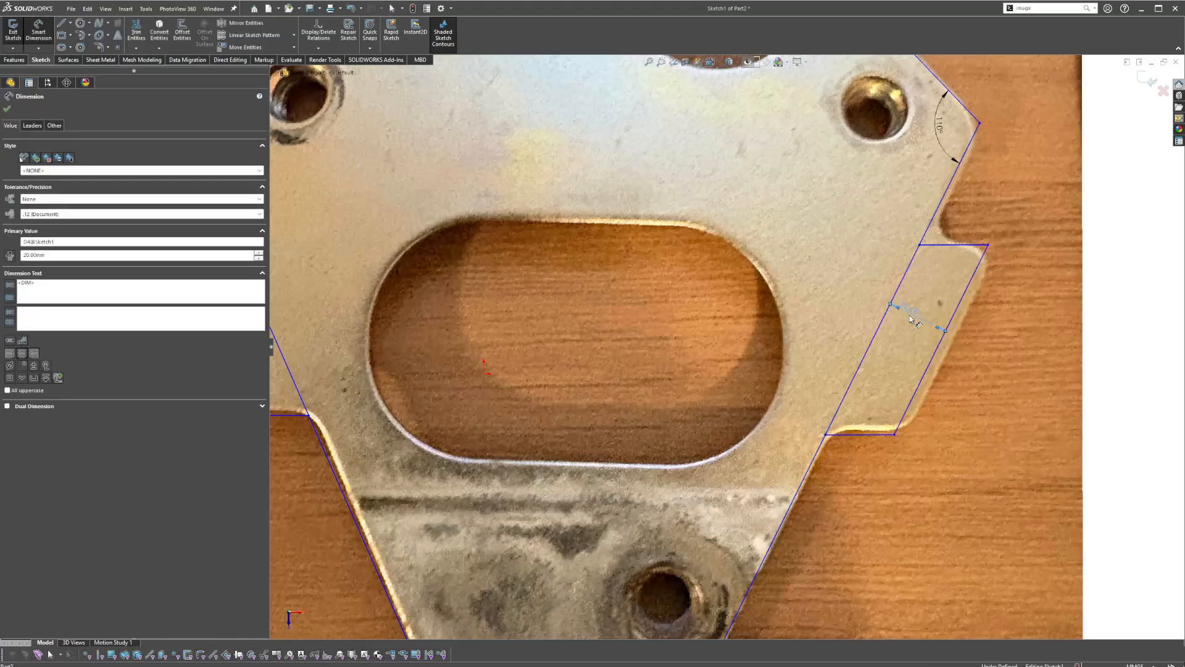
- Set the right tab's width dimension to 23 mm
double_click(911, 314)
scroll(908, 317, up, 4)
scroll(766, 355, down, 5)
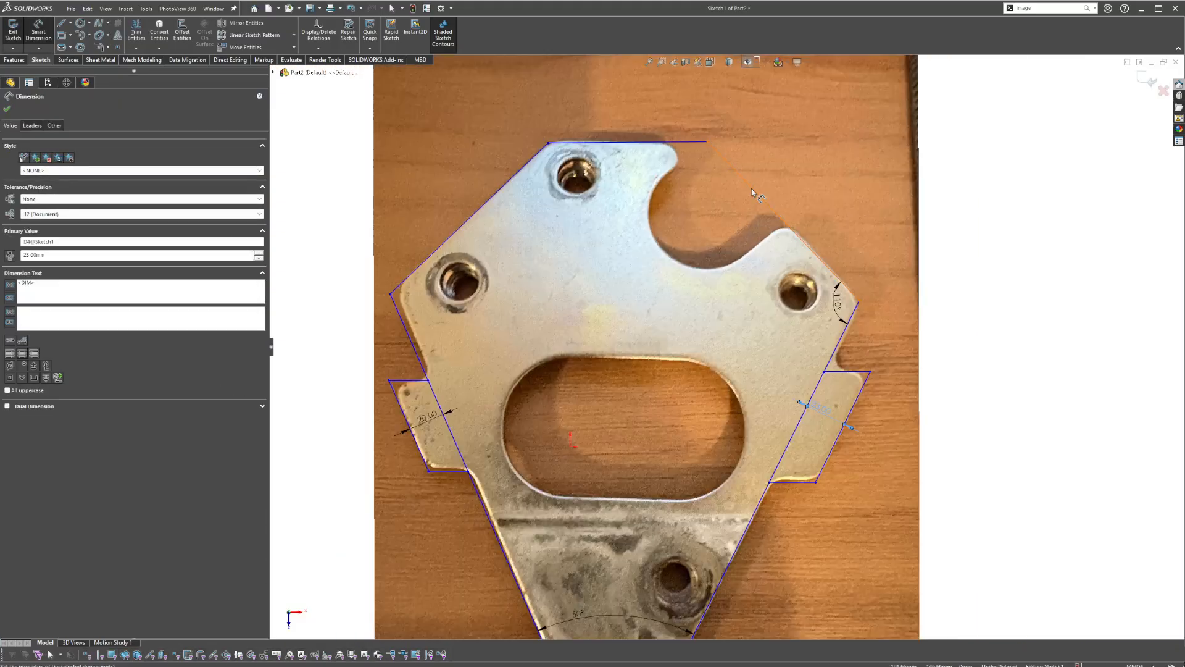
key(Escape)
- Sketch a horizontal straight slot over the plate's central oval opening and shift it to fit the photo
scroll(694, 456, up, 5)
scroll(484, 422, down, 6)
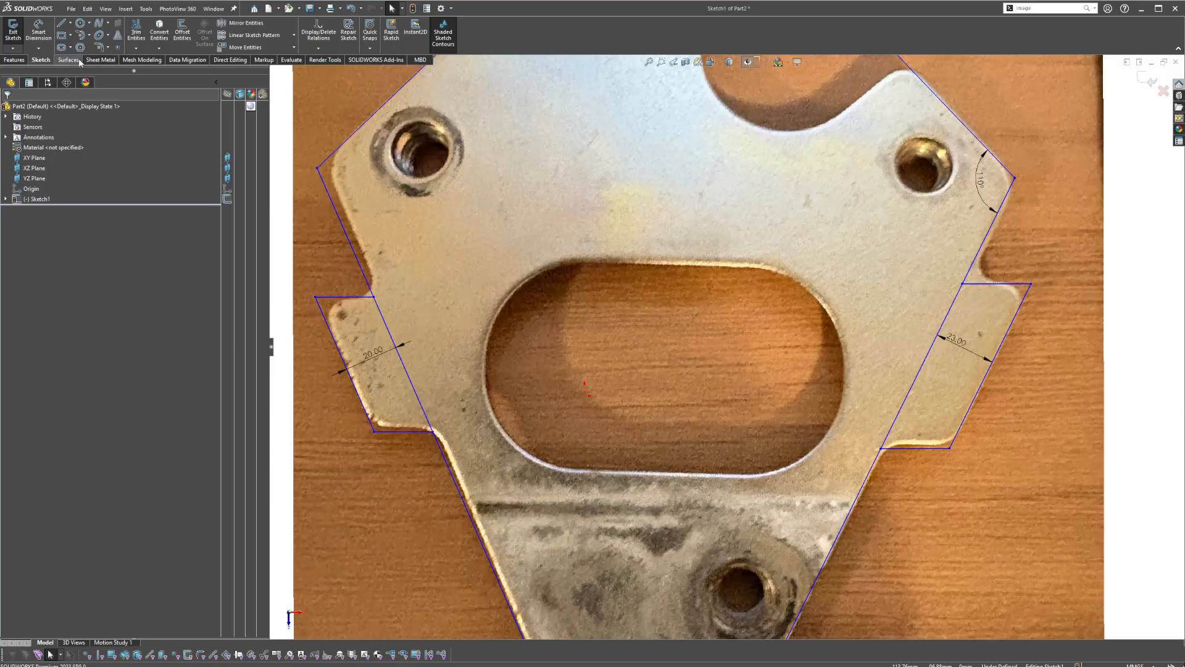
click(62, 48)
click(576, 363)
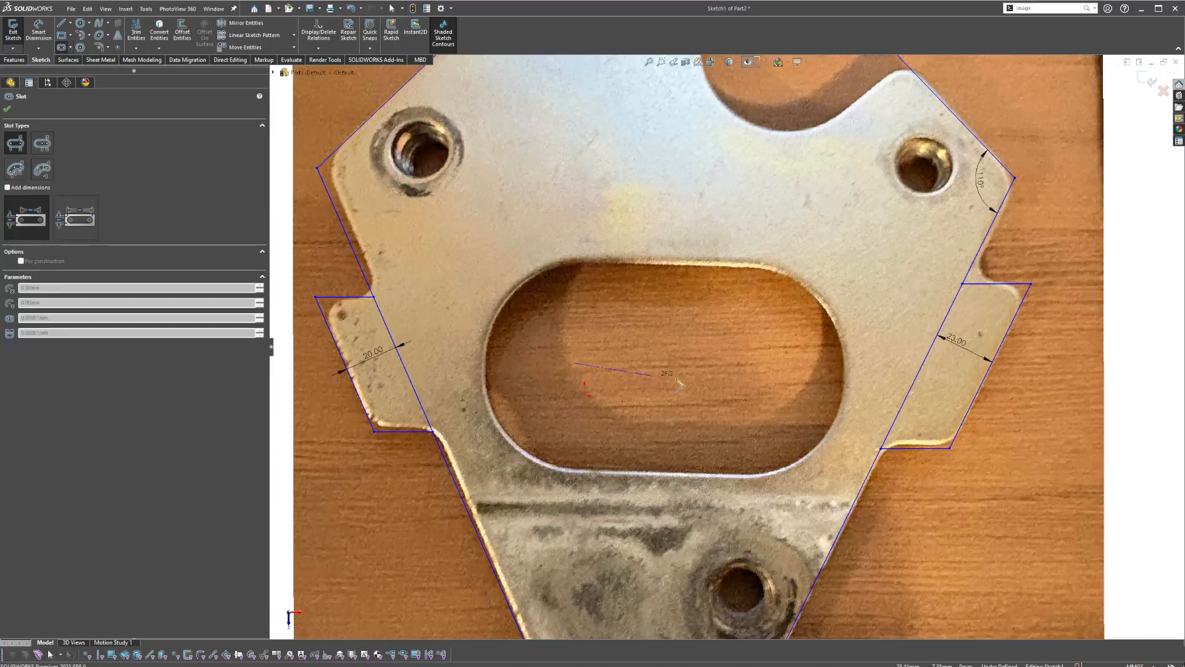
click(757, 363)
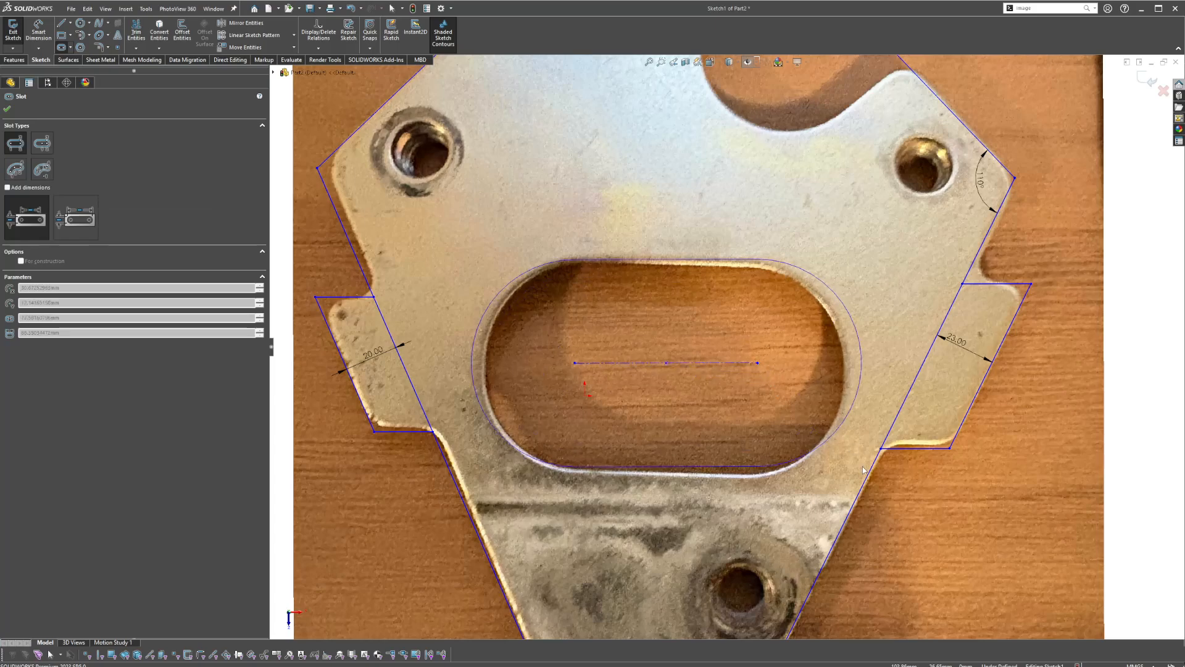
click(849, 420)
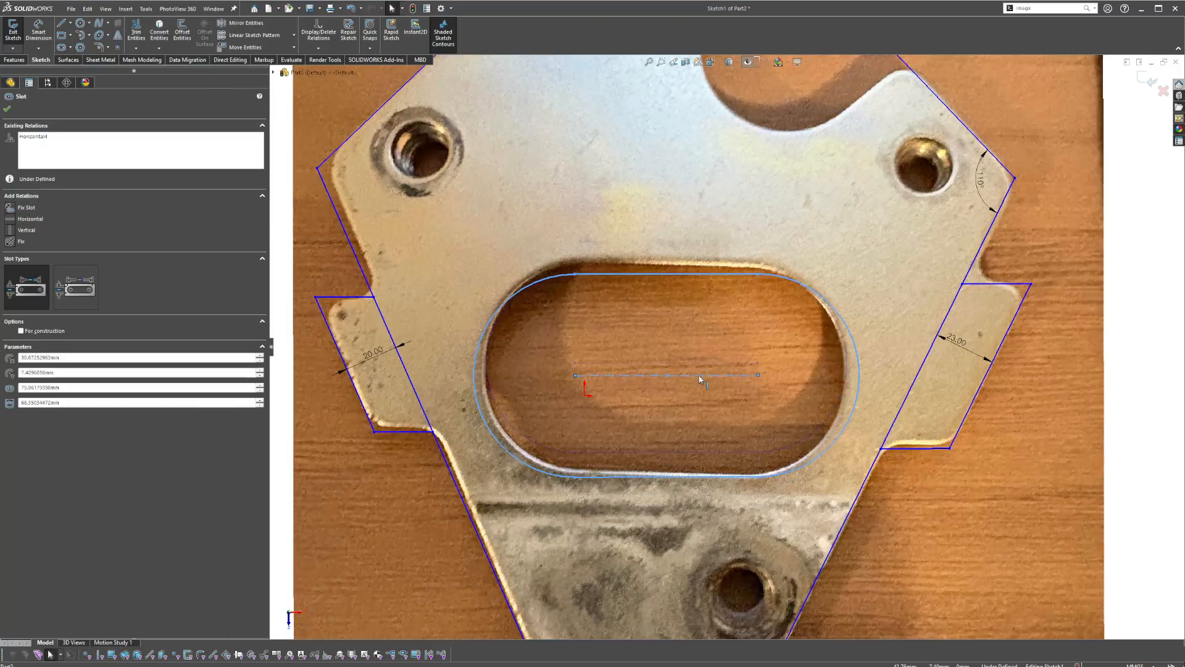
drag(700, 376, 694, 368)
drag(574, 367, 575, 358)
click(431, 299)
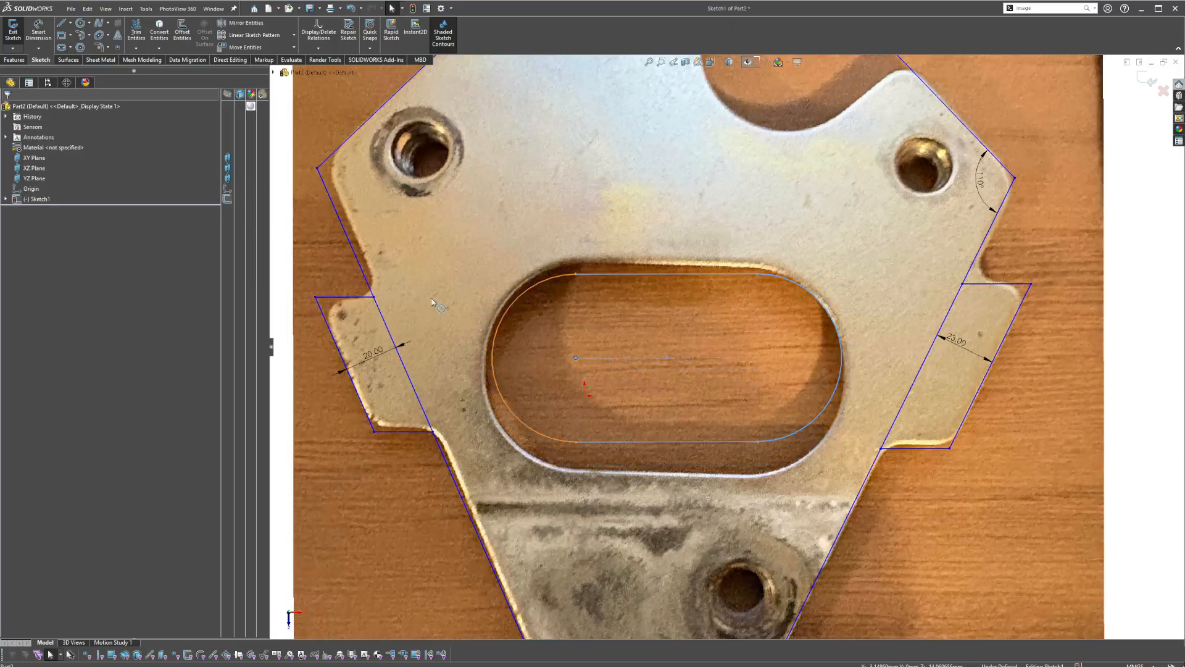
- Dimension the radius of the slot's left end arc as 35 mm
click(38, 33)
click(529, 286)
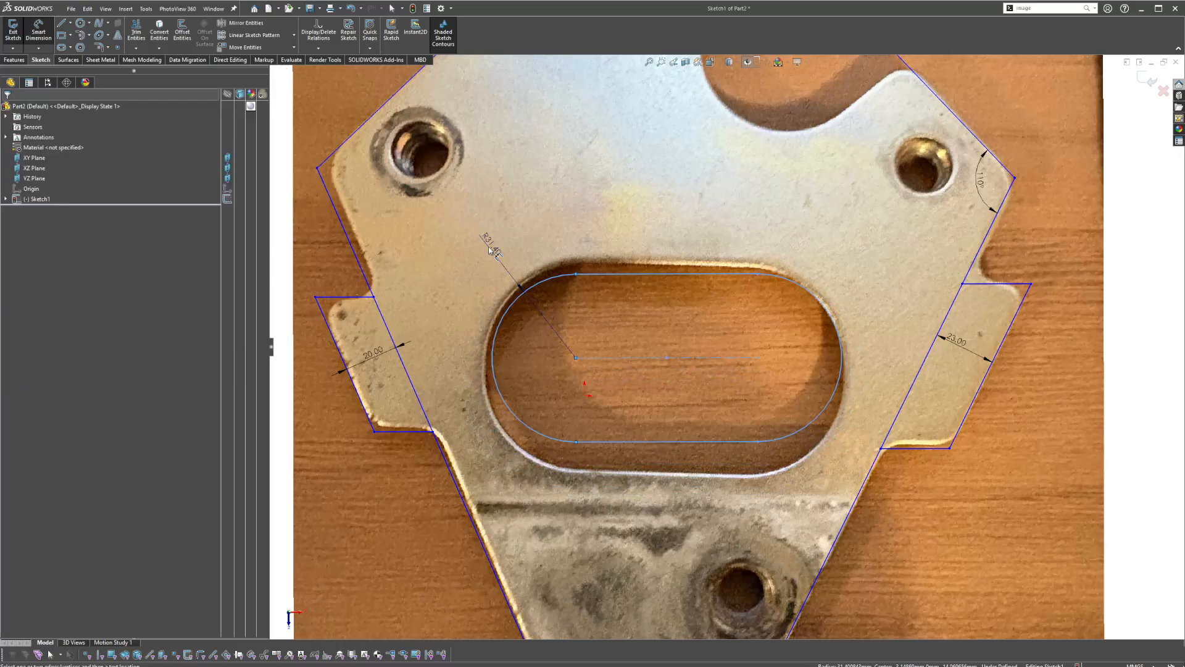
click(489, 249)
text(35)
key(Return)
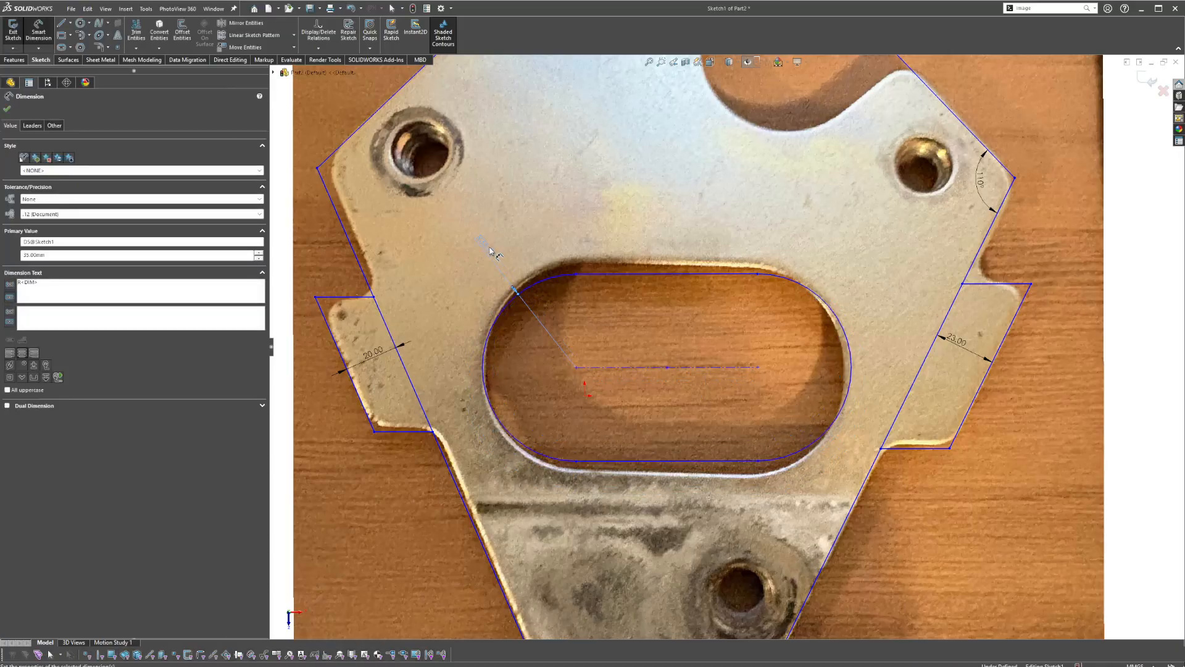
- Set the slot's end radius to 40 mm and move its arc centres inward to match the opening in the photo
key(Escape)
click(577, 367)
drag(576, 367, 589, 365)
double_click(482, 241)
text(40)
key(Return)
key(Escape)
drag(761, 364, 742, 366)
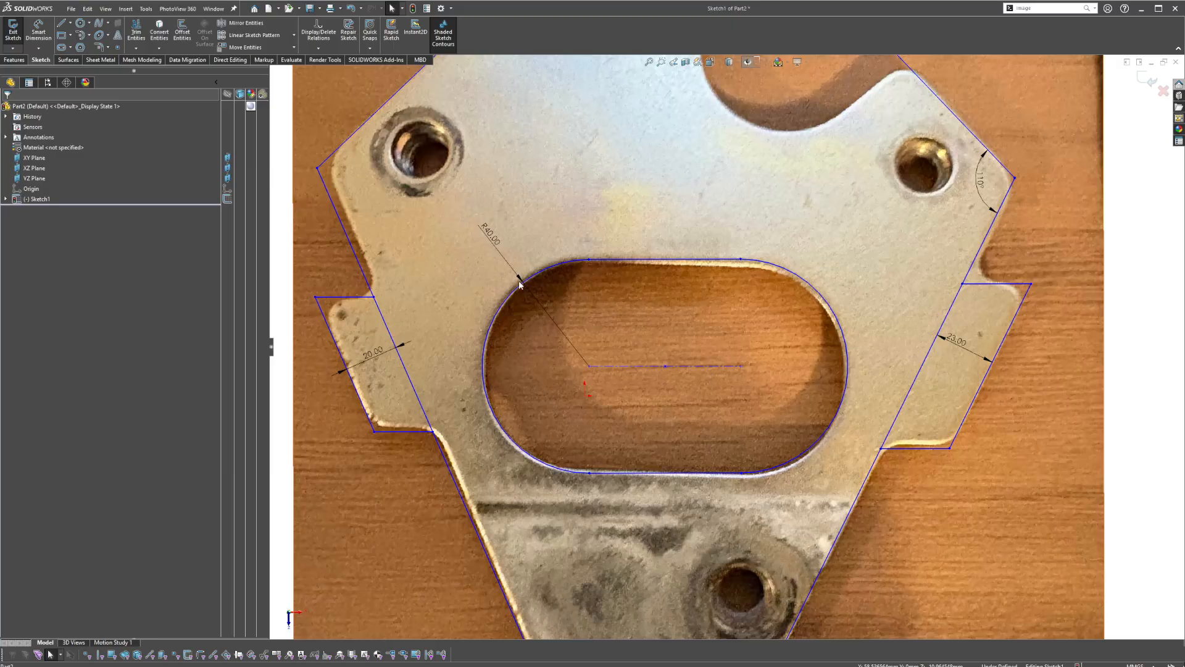
- Sketch a circle about 60 mm in diameter over the curved notch at the plate's upper right
key(f)
scroll(802, 259, down, 6)
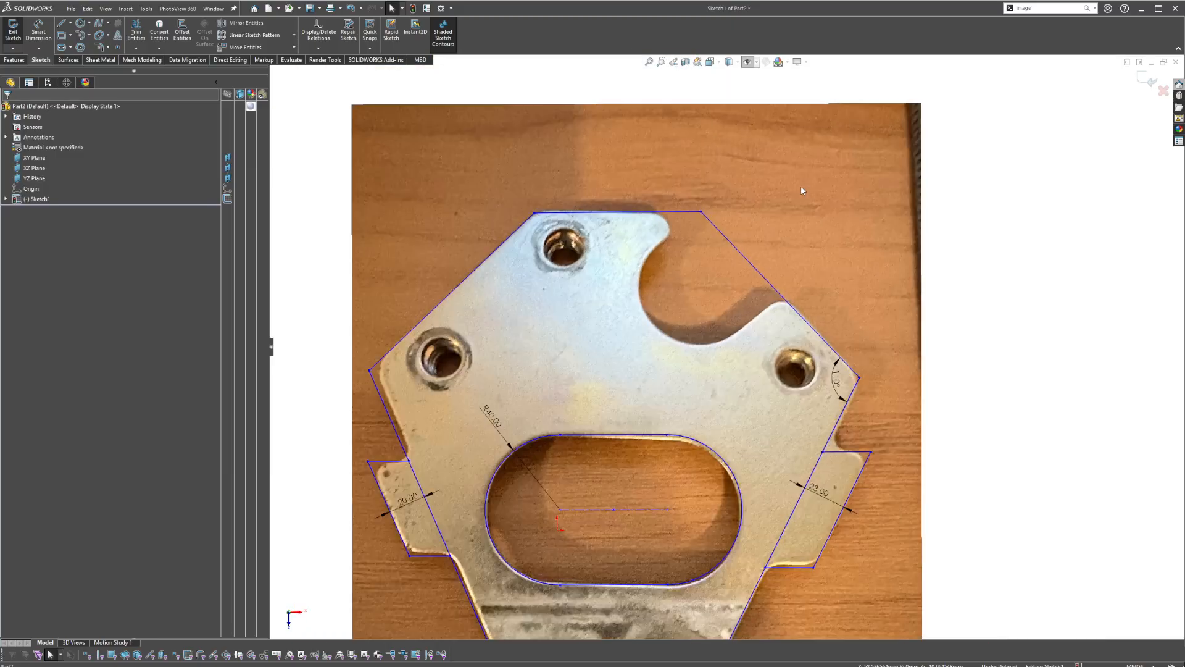
click(85, 28)
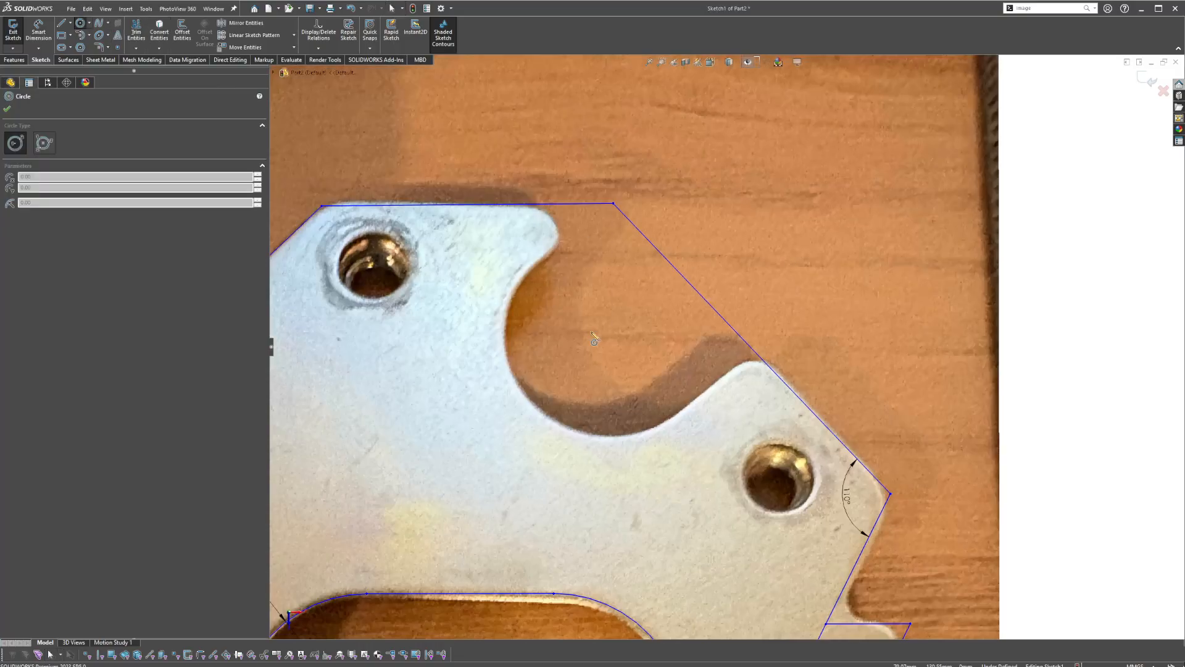
click(609, 338)
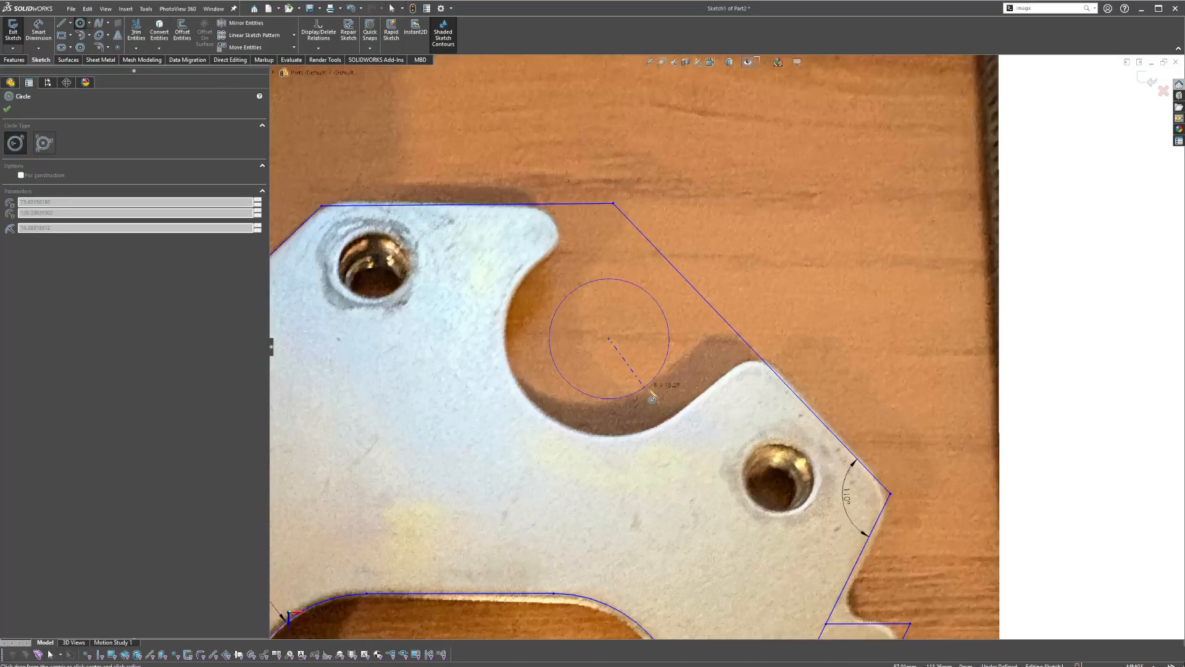
click(675, 412)
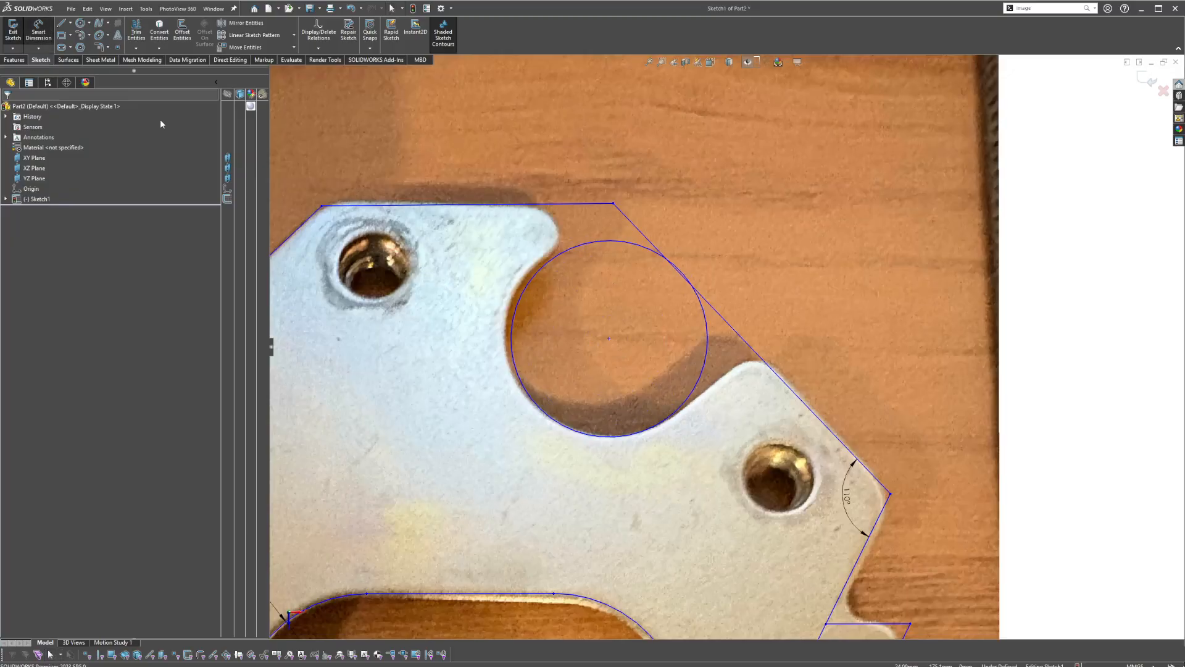
- Dimension the notch circle's diameter as 65 mm and shift its centre to follow the notch edge
click(507, 330)
click(467, 400)
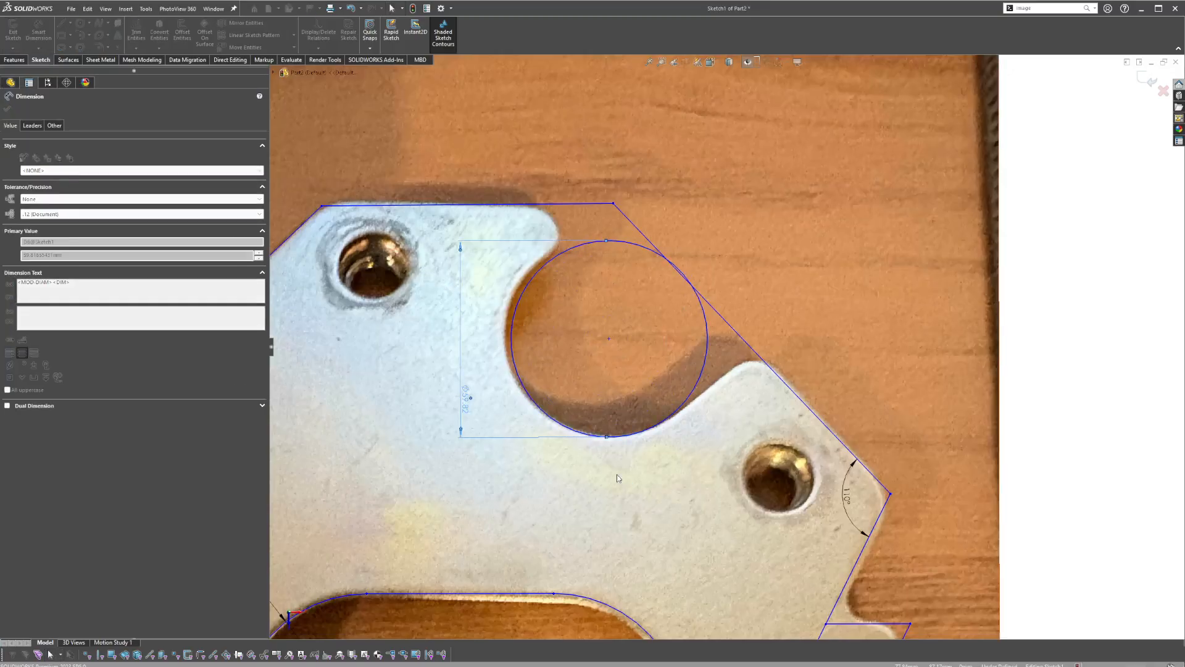
text(65)
key(Return)
key(Escape)
drag(610, 339, 611, 332)
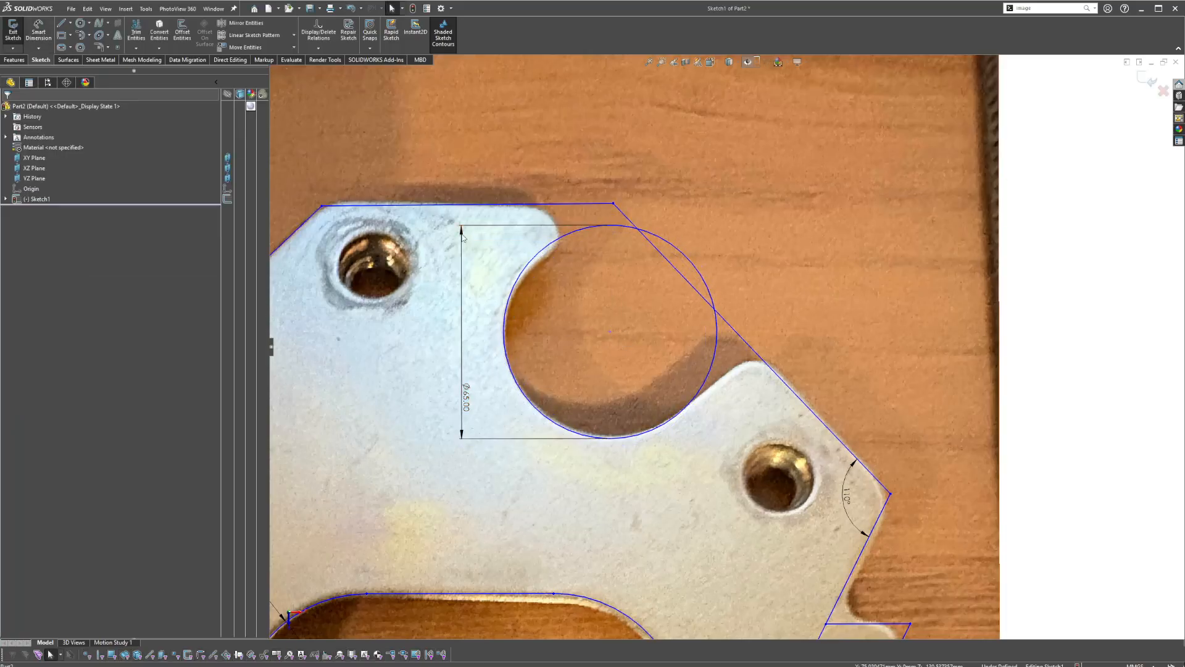
- Set the notch circle's diameter to 62 mm
click(469, 406)
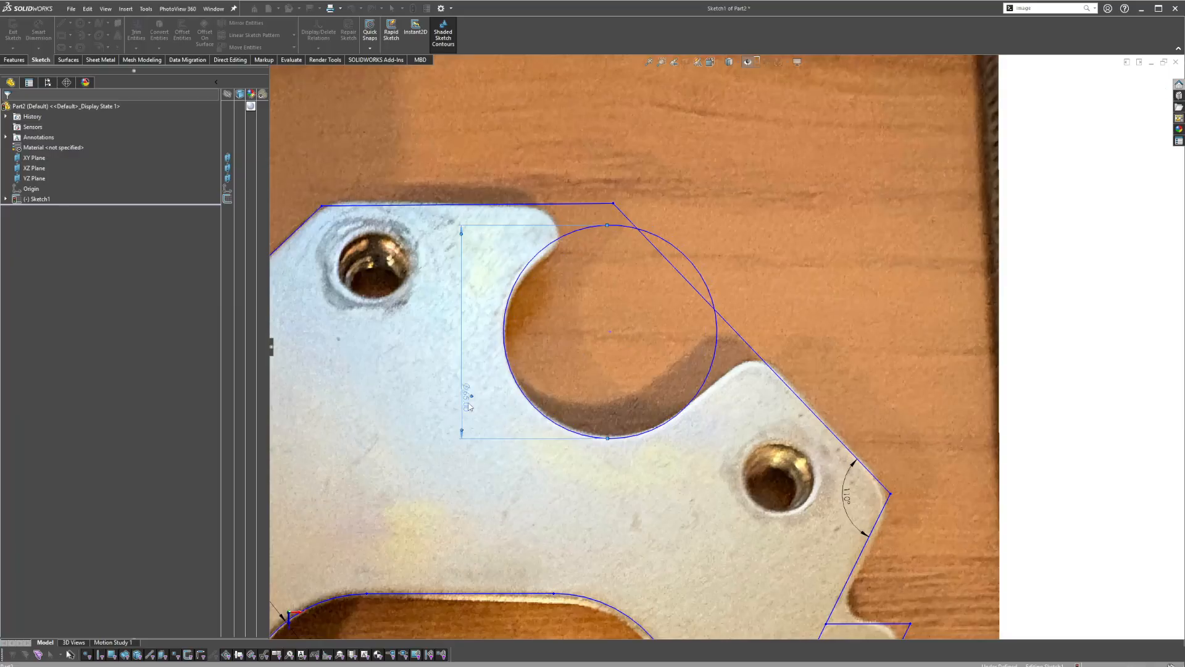
text(62)
key(Return)
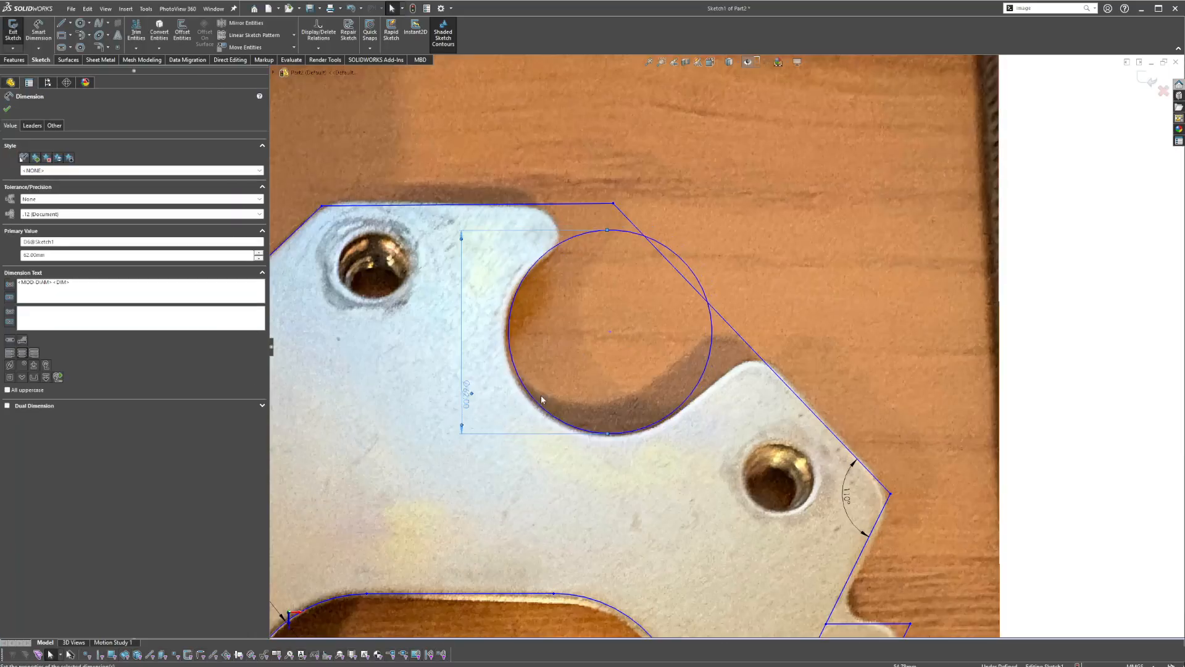
- Shift the notch circle's centre so its edge follows the curved notch in the photo
key(Escape)
click(609, 335)
drag(608, 339, 607, 335)
- Sketch a line from the notch circle's lower right out past the slanted edge and make it tangent to the circle
click(62, 25)
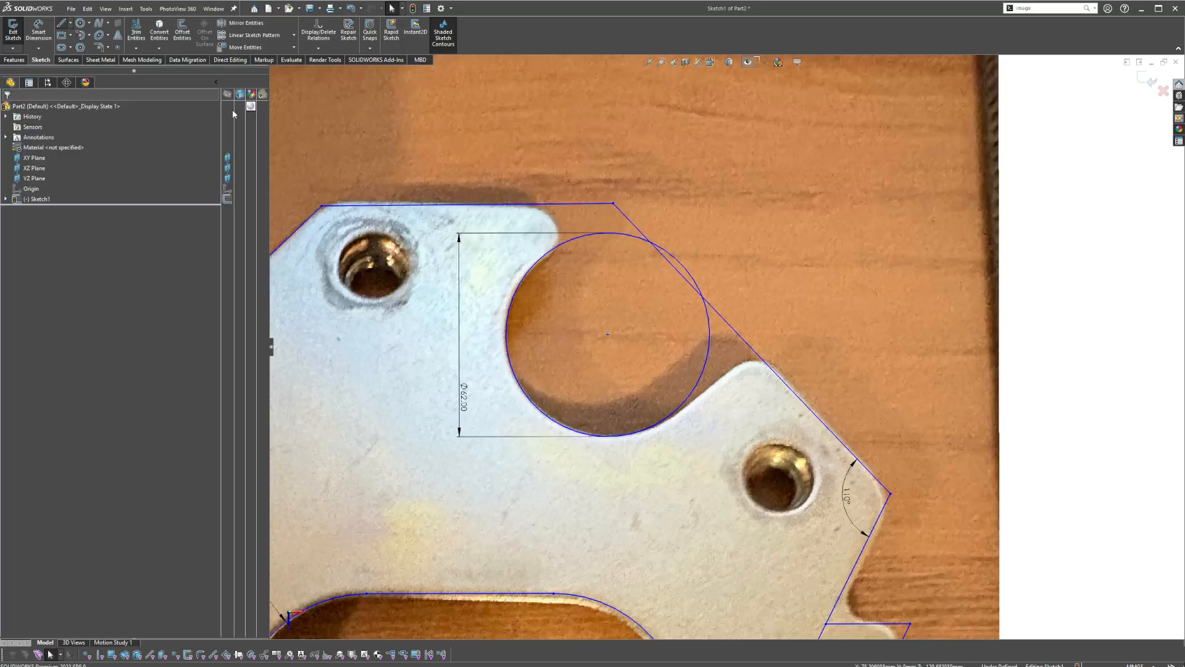
drag(691, 390, 877, 255)
key(Escape)
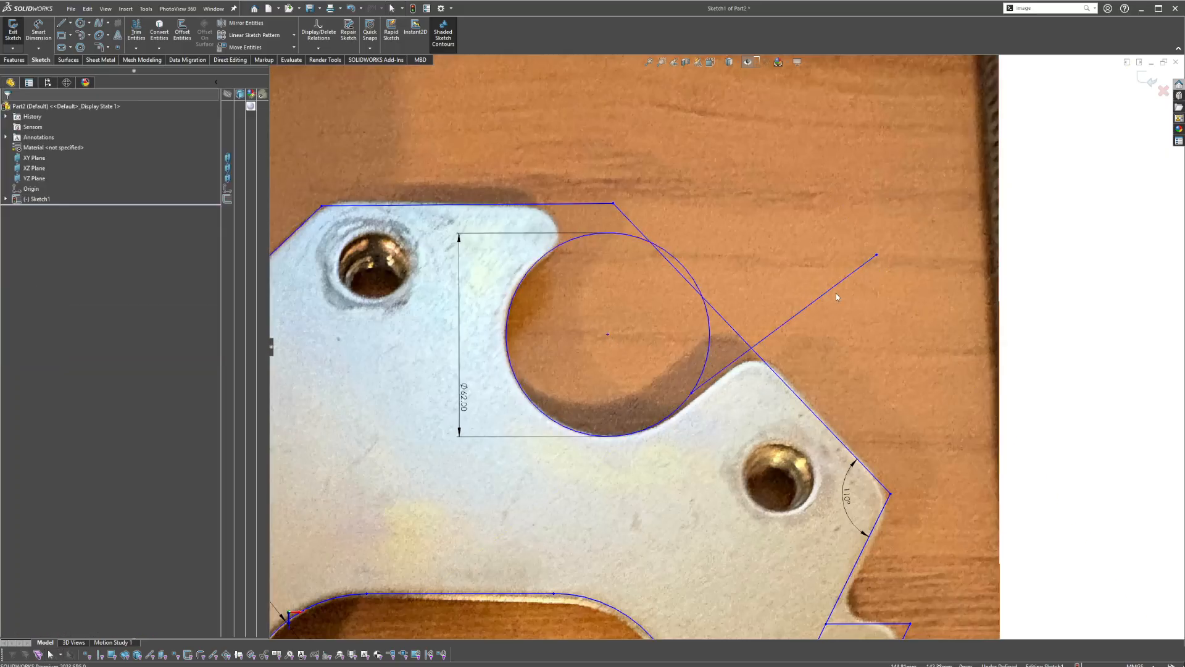
click(718, 369)
ctrl+click(710, 349)
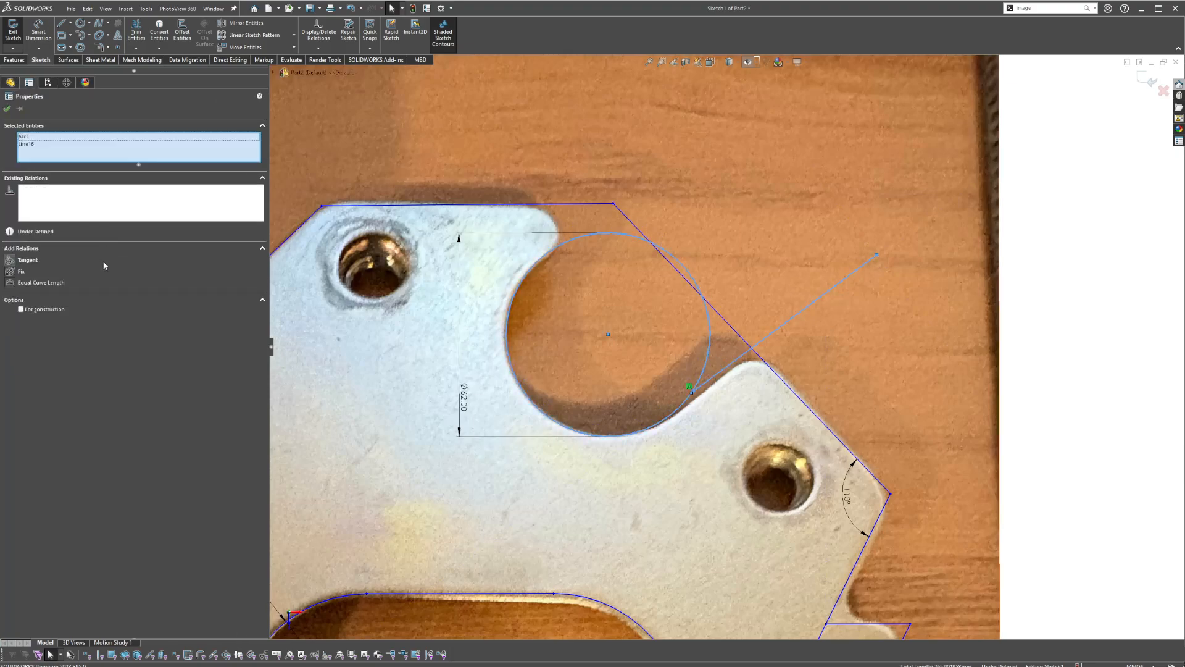
click(18, 261)
key(Escape)
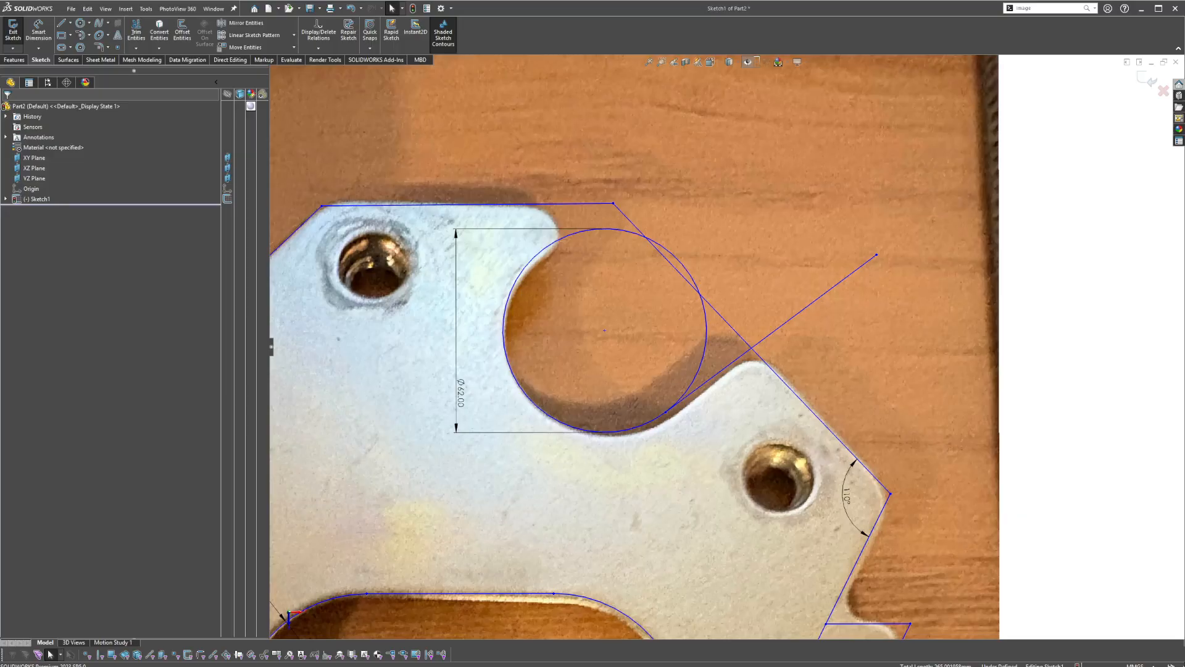
- Make the tangent line perpendicular to the plate's upper-right slanted edge and move the circle back over the photographed notch
click(62, 27)
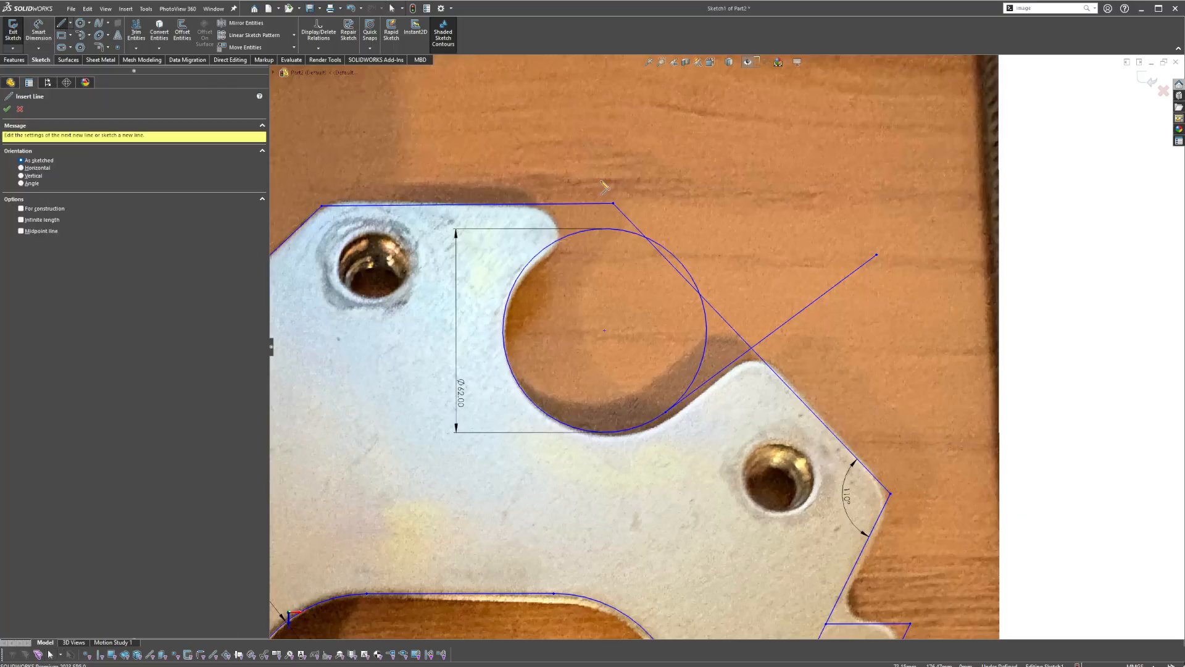
key(Escape)
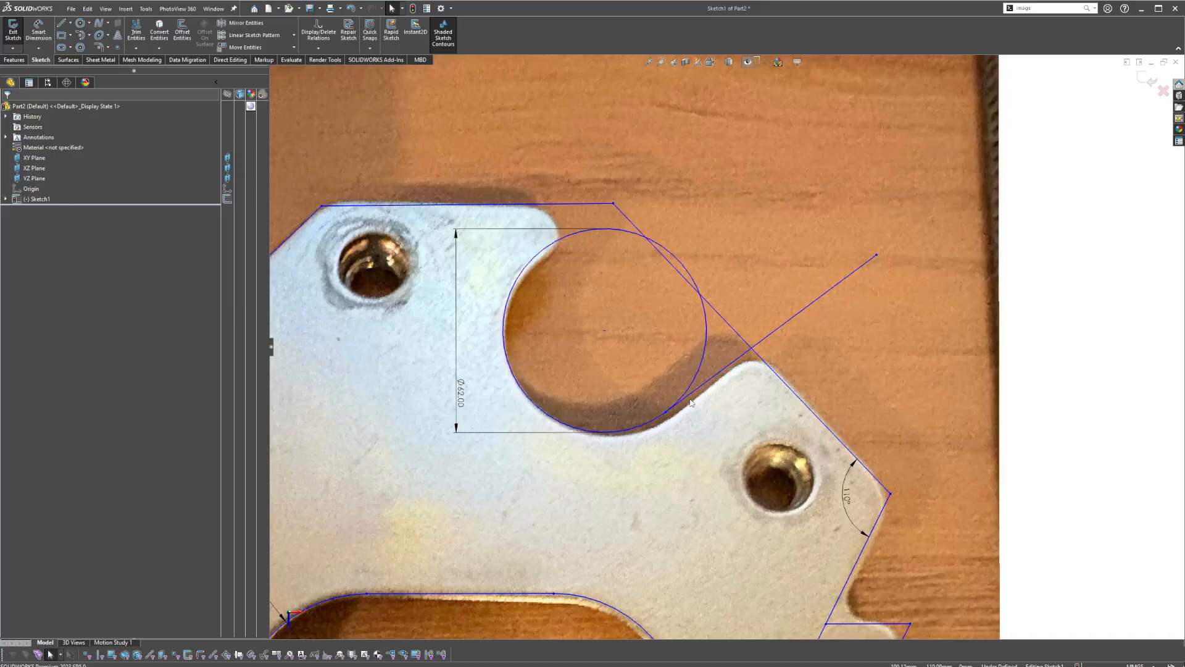
drag(667, 413, 671, 414)
click(773, 339)
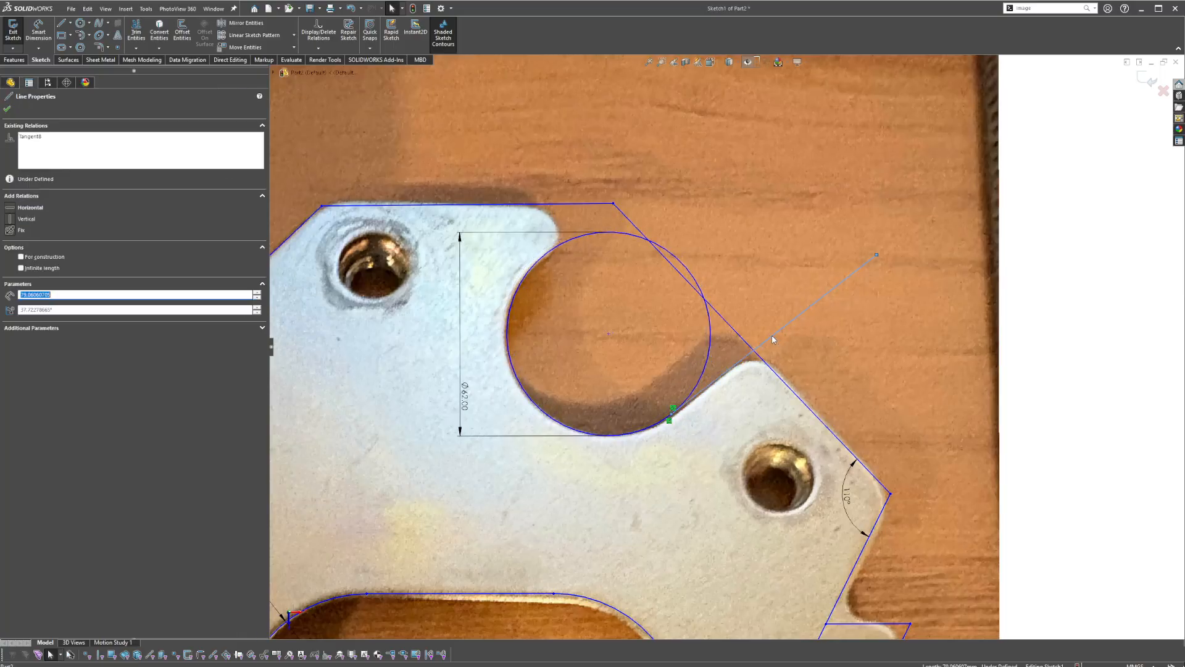
ctrl+click(750, 347)
click(24, 294)
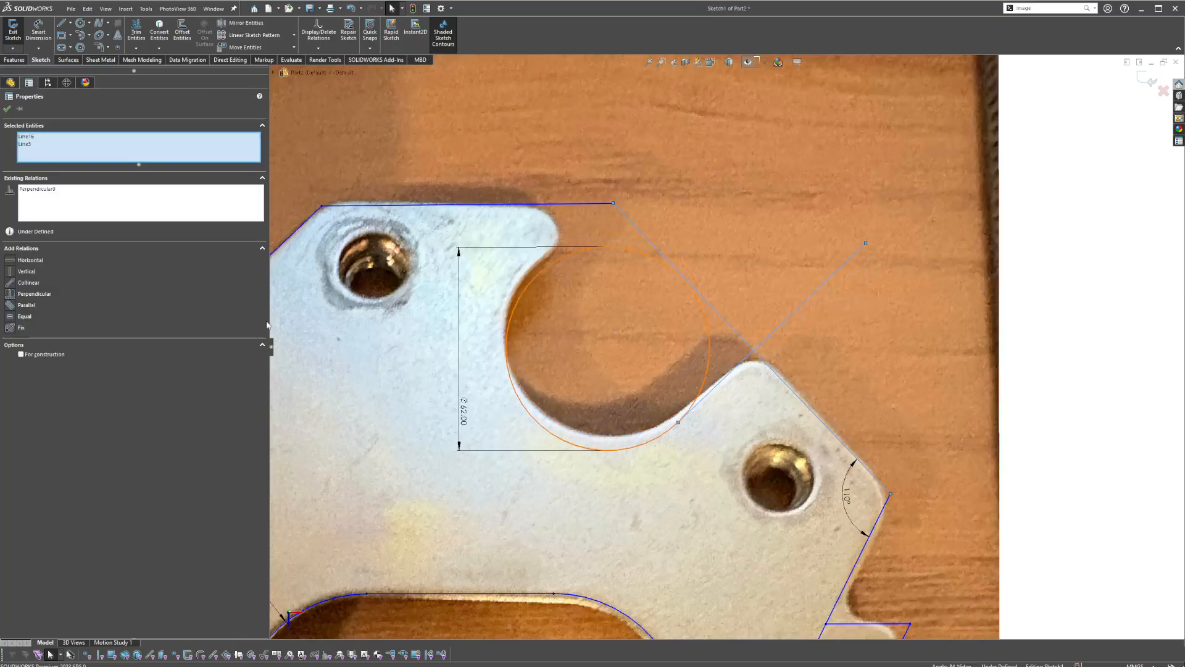
key(Escape)
drag(608, 349, 609, 338)
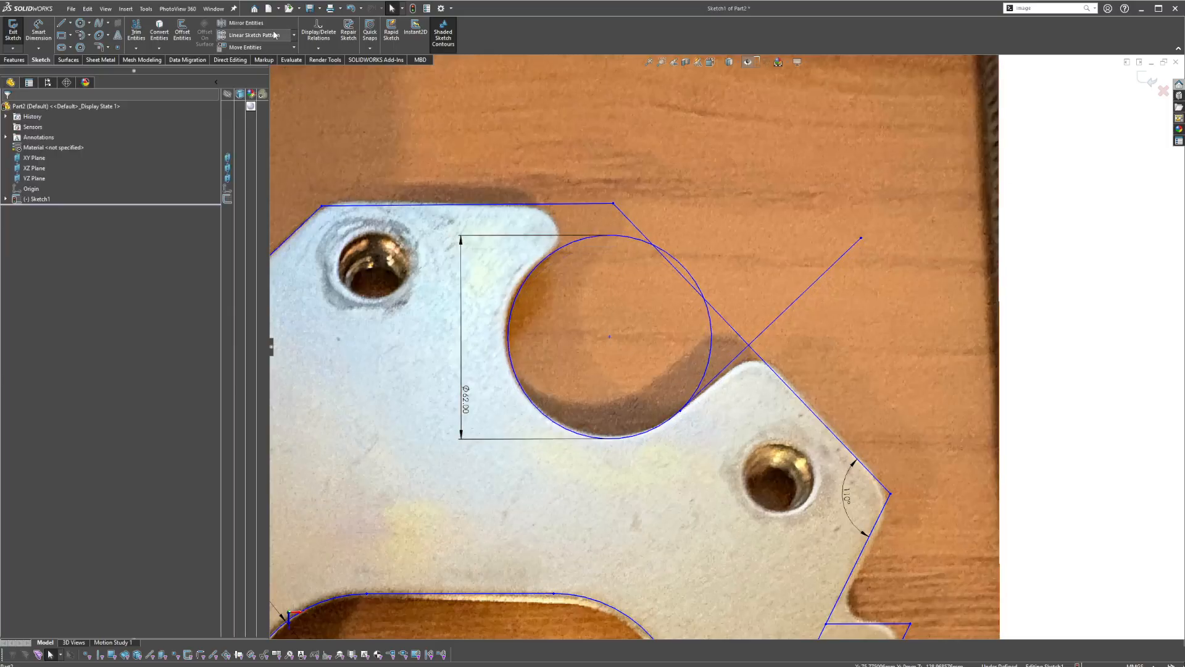
- Trim the slanted edge across the notch, the circle's right side and the tangent line's overhang to open the notch
click(136, 31)
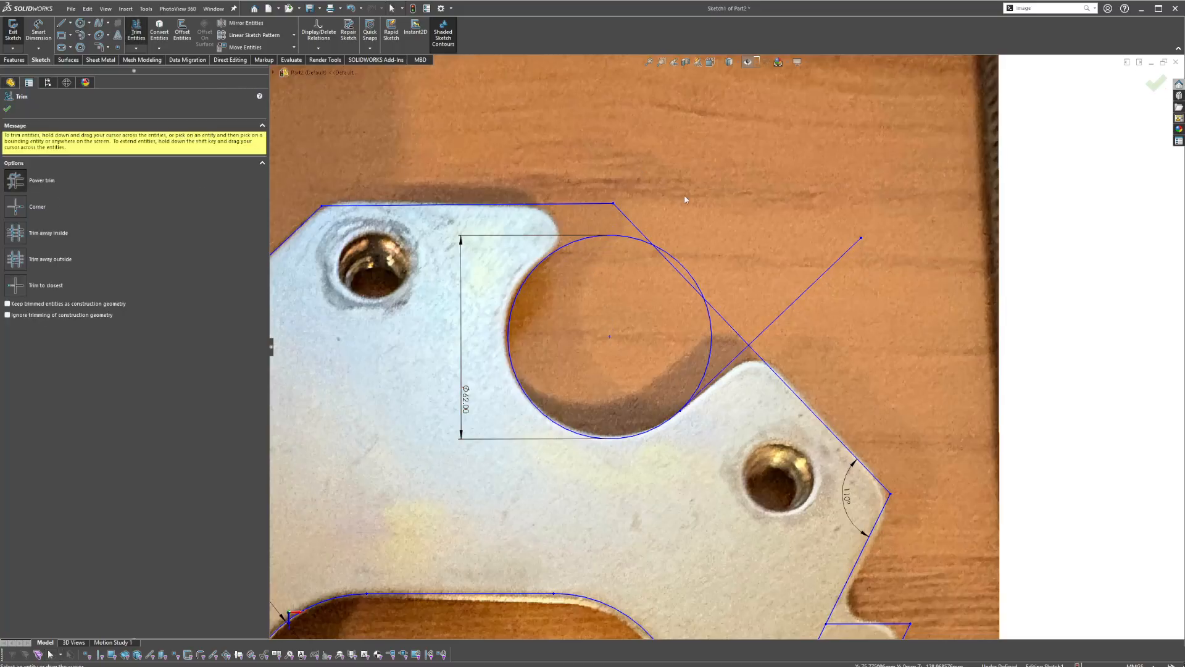
drag(780, 192, 679, 282)
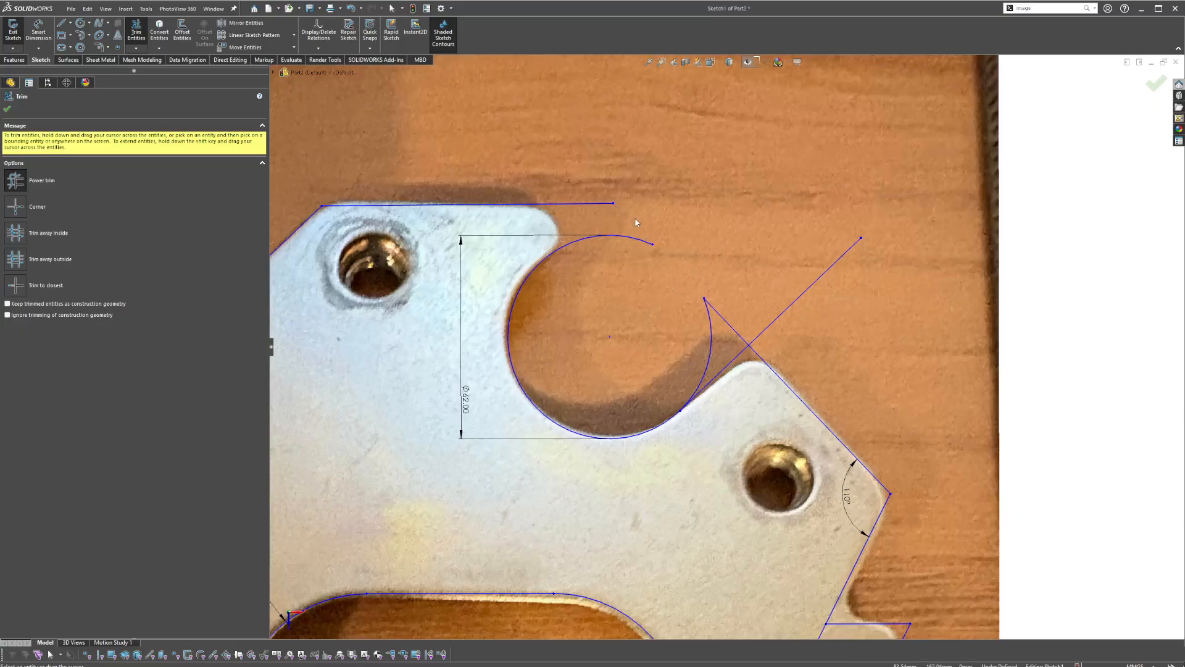
drag(794, 307, 743, 316)
key(Escape)
- Delete the coincident relation on the notch arc's upper end and shorten the arc back toward the plate's rounded tip
drag(653, 244, 574, 244)
key(ctrl+z)
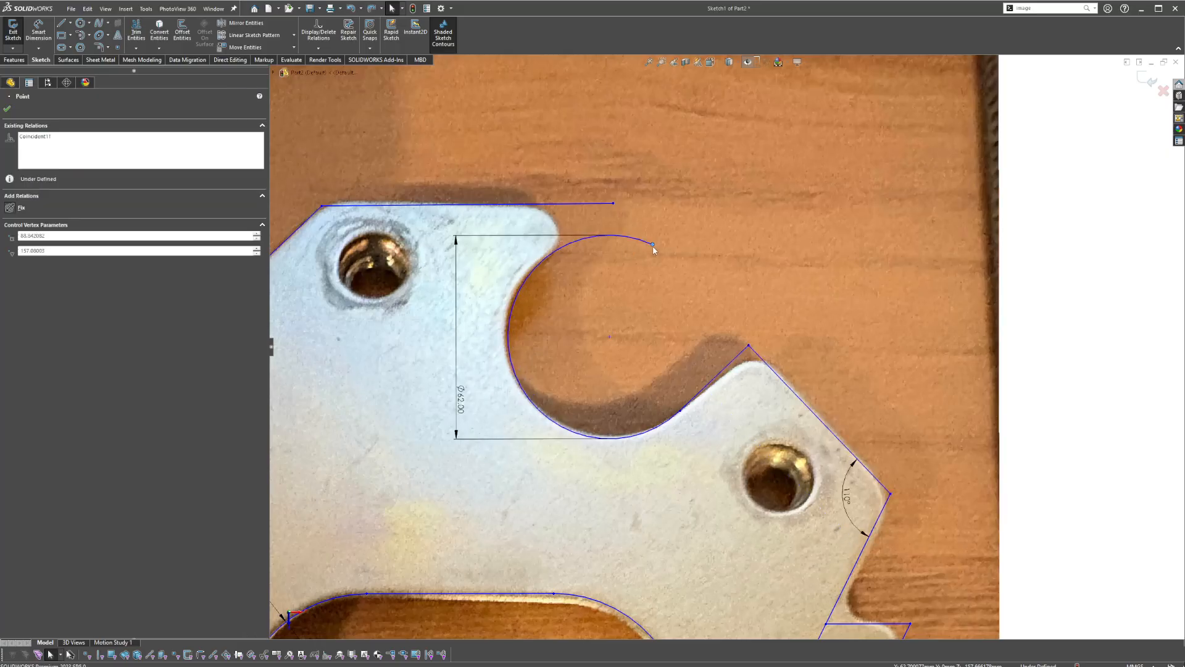
click(652, 248)
click(653, 245)
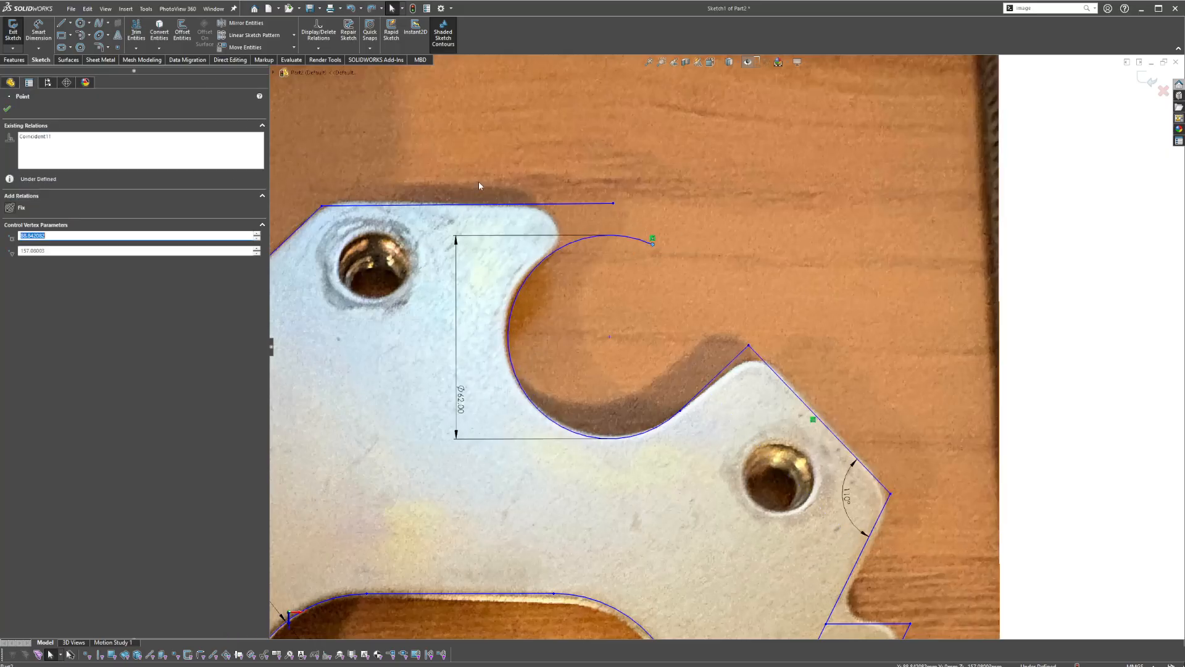
click(46, 138)
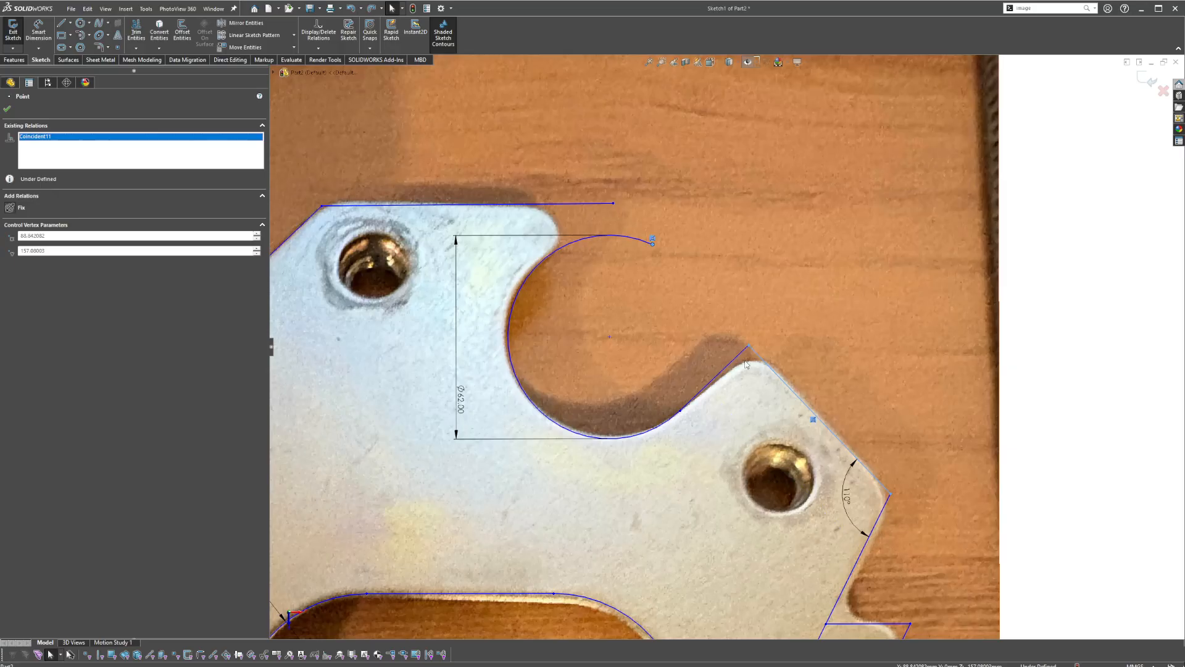
key(Delete)
click(772, 365)
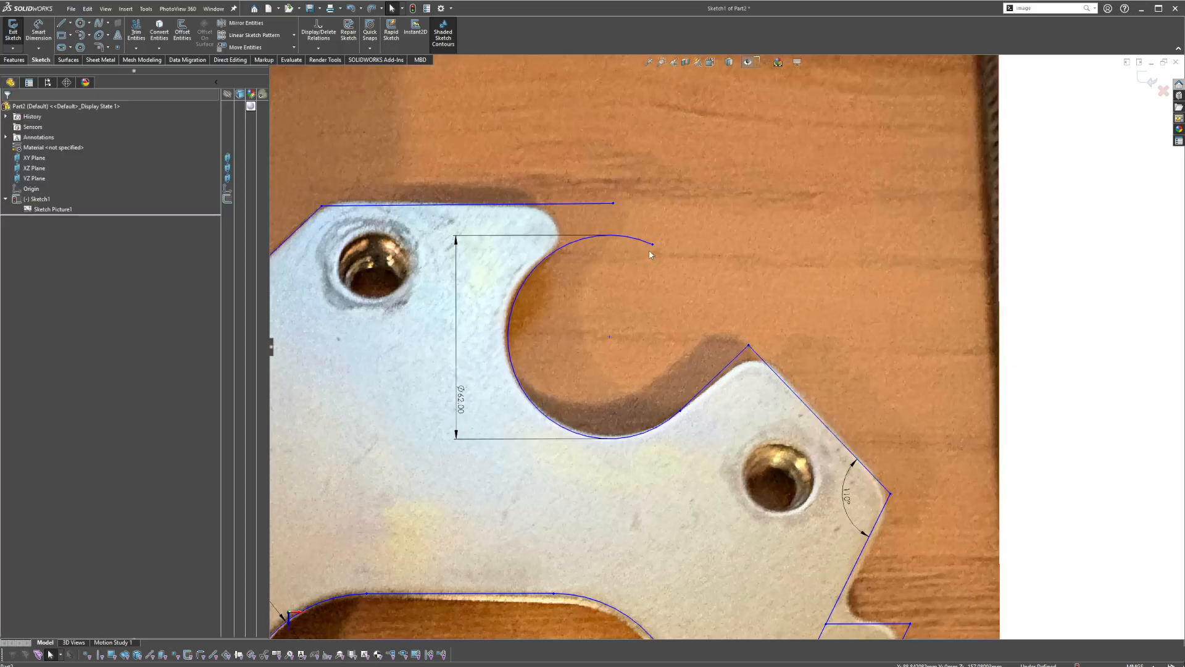
drag(654, 249, 576, 242)
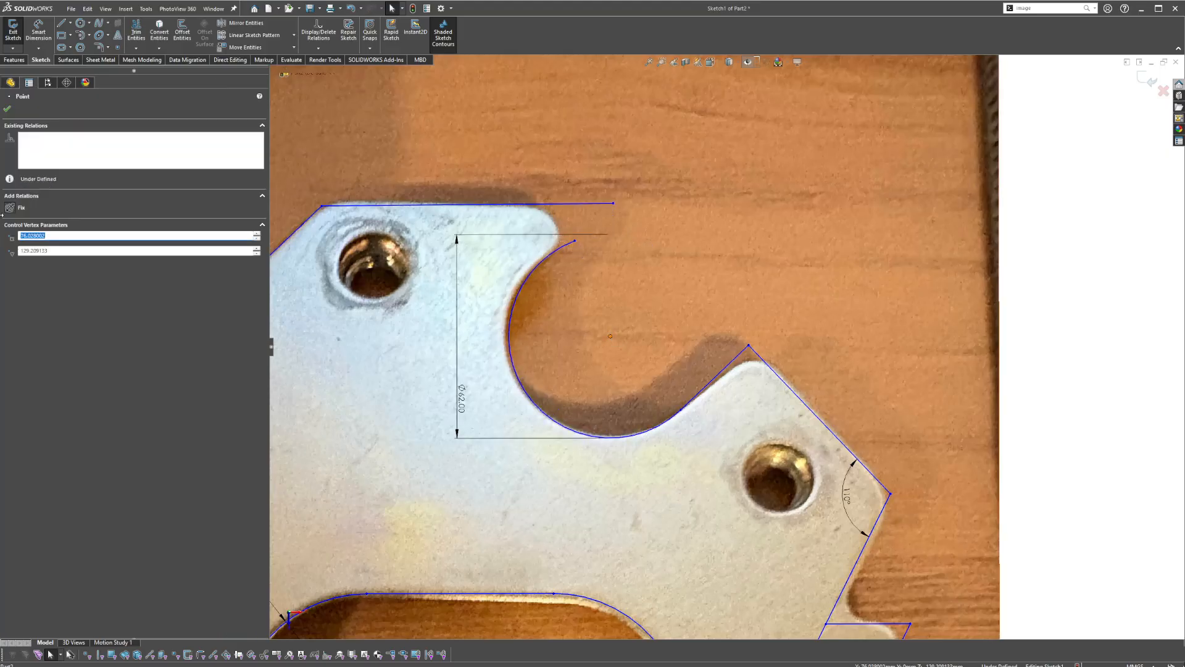
key(Escape)
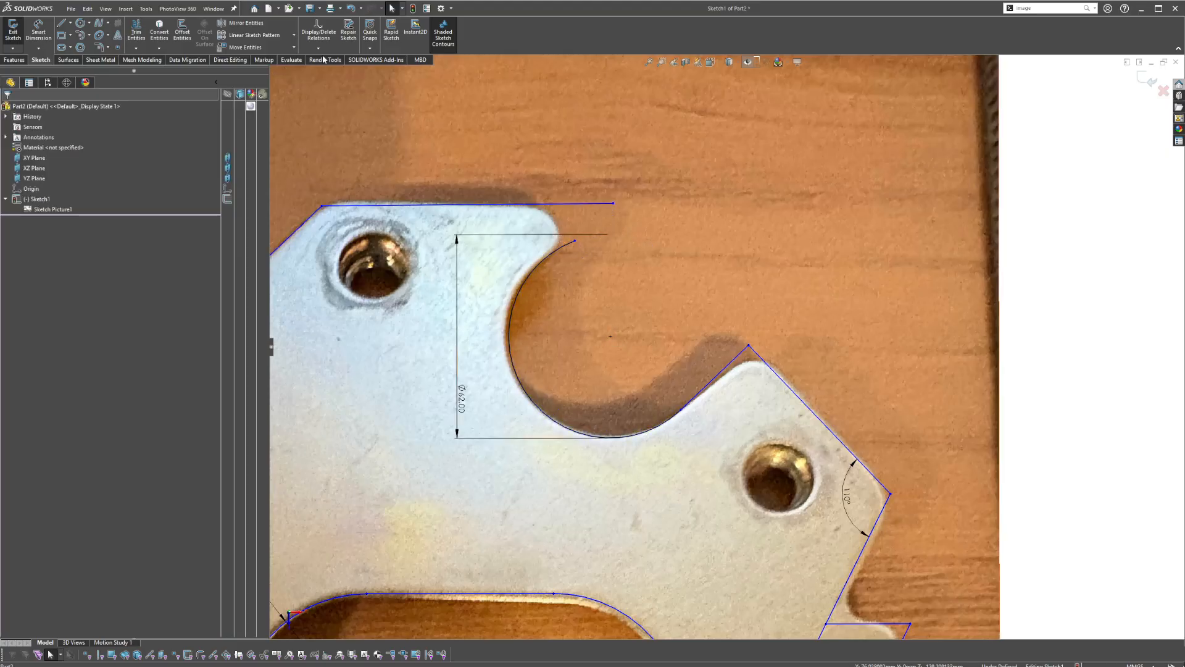
- Sketch a three-point arc from the notch arc's upper end around to just above the plate's top edge
click(90, 37)
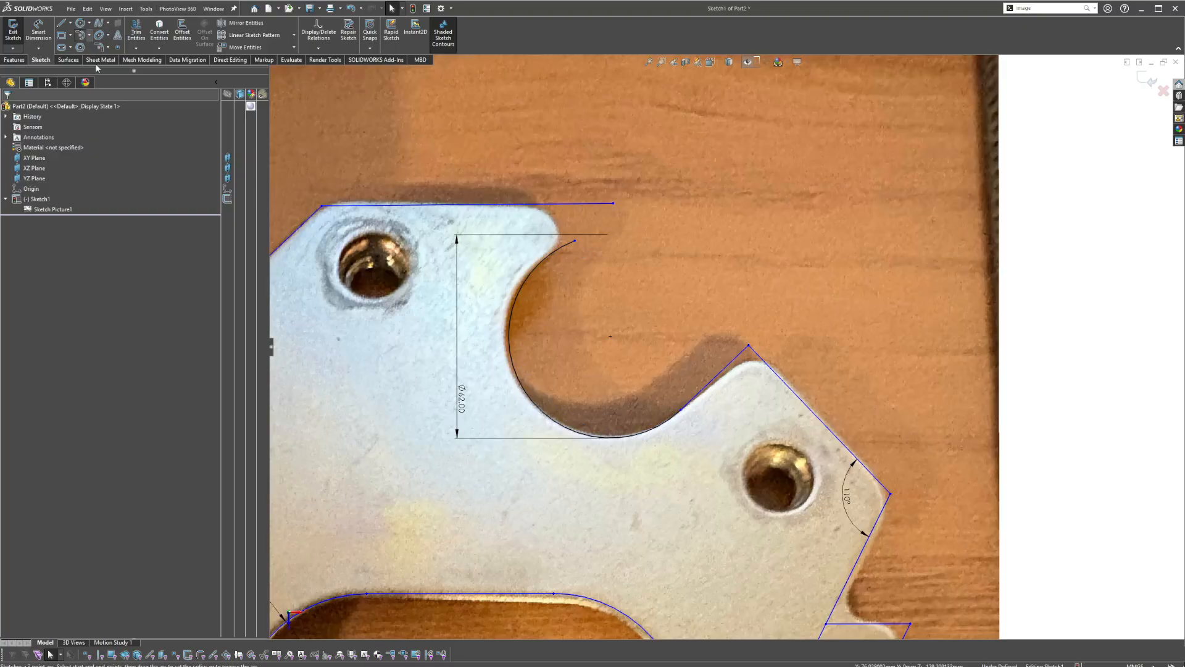
click(96, 63)
click(575, 240)
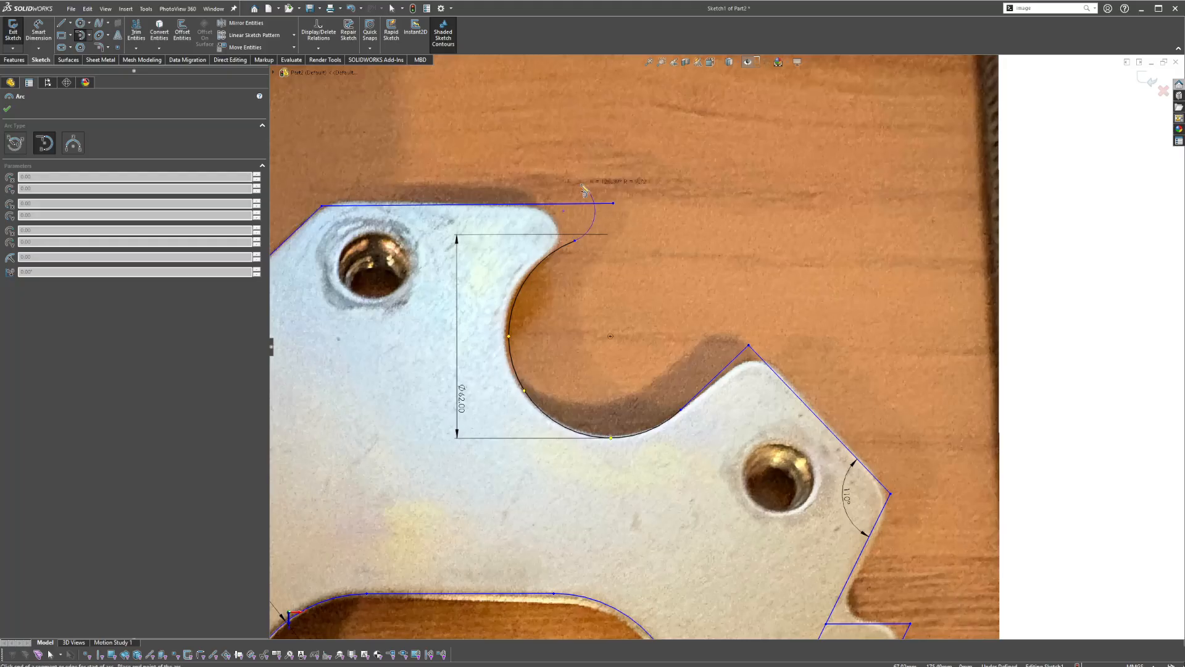
click(581, 184)
key(Escape)
- Merge the tip arc's free end with the right endpoint of the plate's top edge
click(581, 184)
ctrl+click(614, 203)
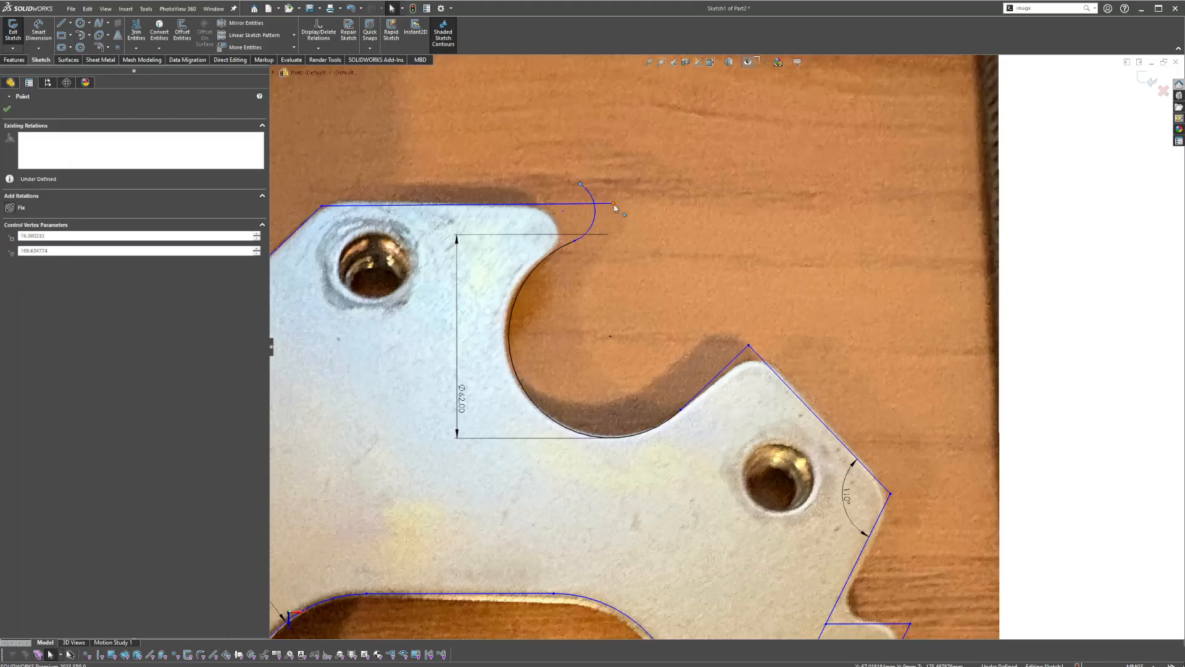
click(11, 282)
key(Escape)
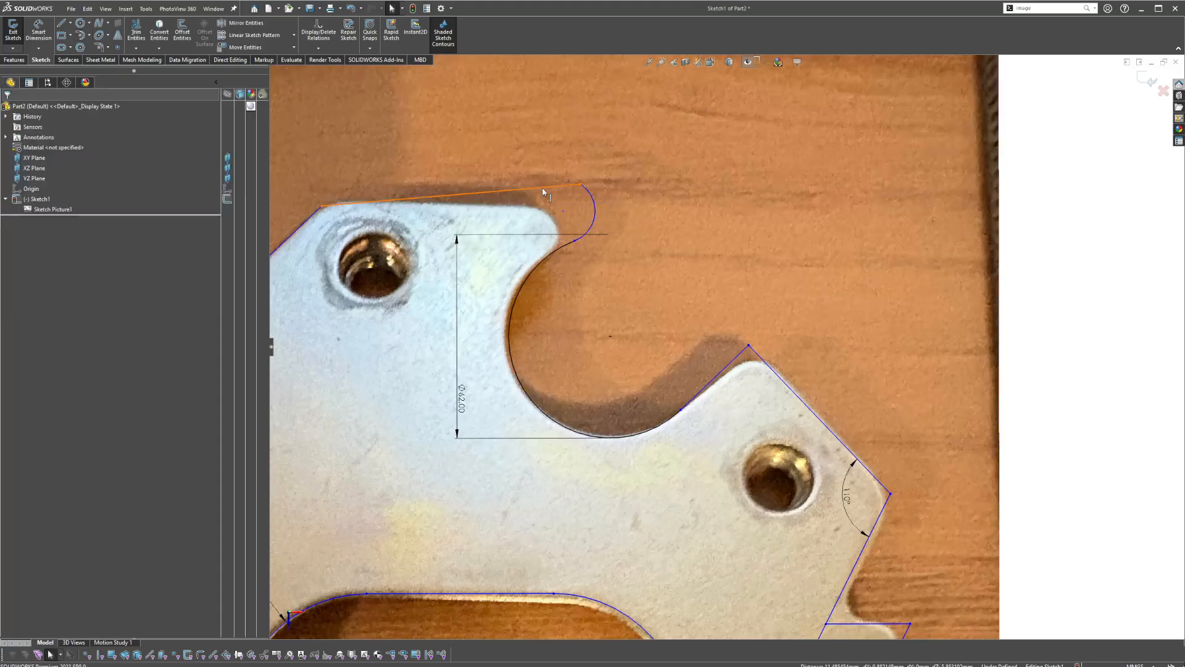
- Make the plate's top edge tangent to the tip arc and constrain the edge horizontal
click(543, 187)
ctrl+click(590, 194)
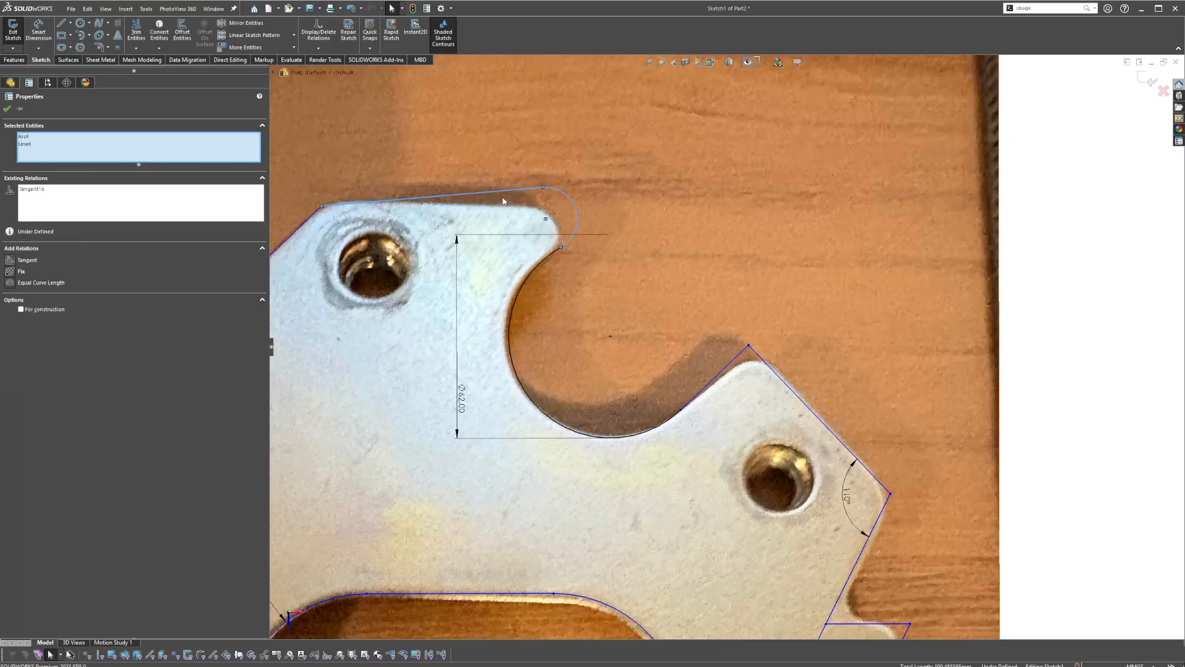
click(16, 272)
click(21, 208)
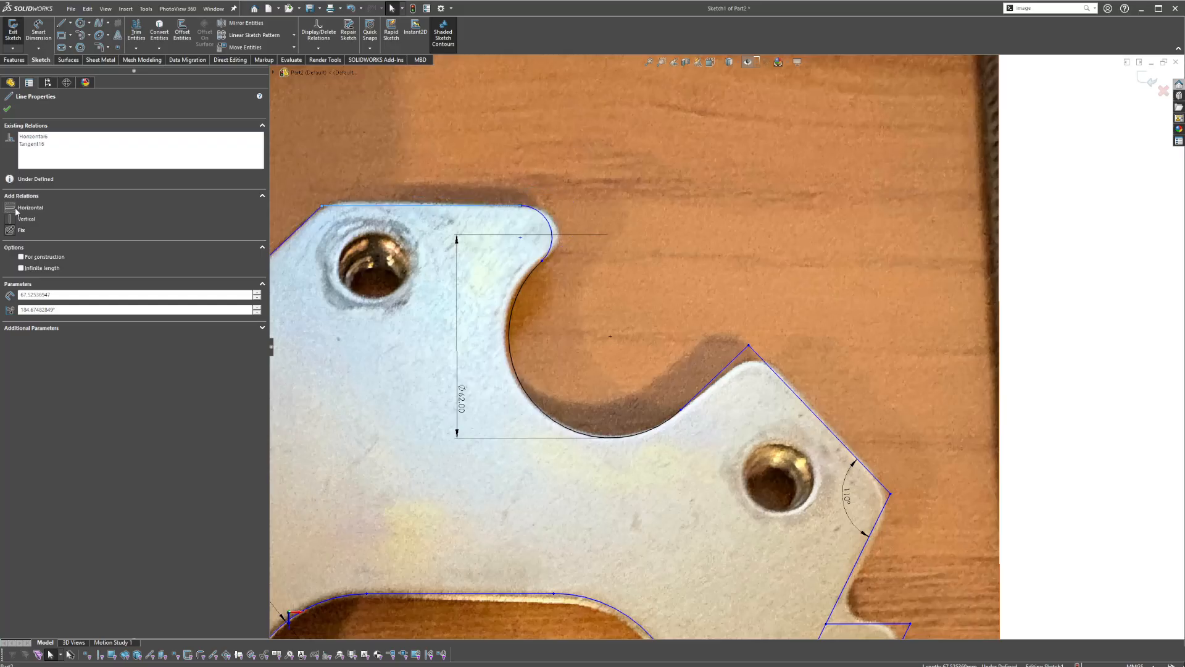
key(Escape)
- Fit the tip arc and top edge to the photo and dimension the arc's radius as 8 mm
drag(521, 238, 530, 234)
key(Escape)
click(34, 36)
click(555, 240)
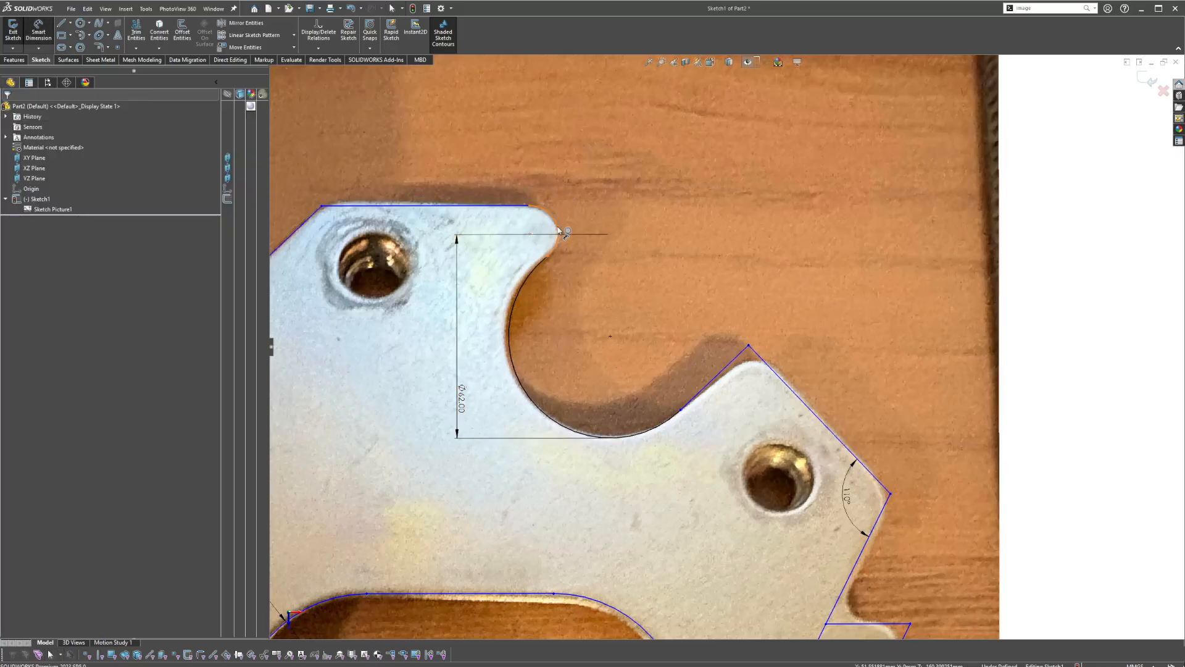
click(594, 199)
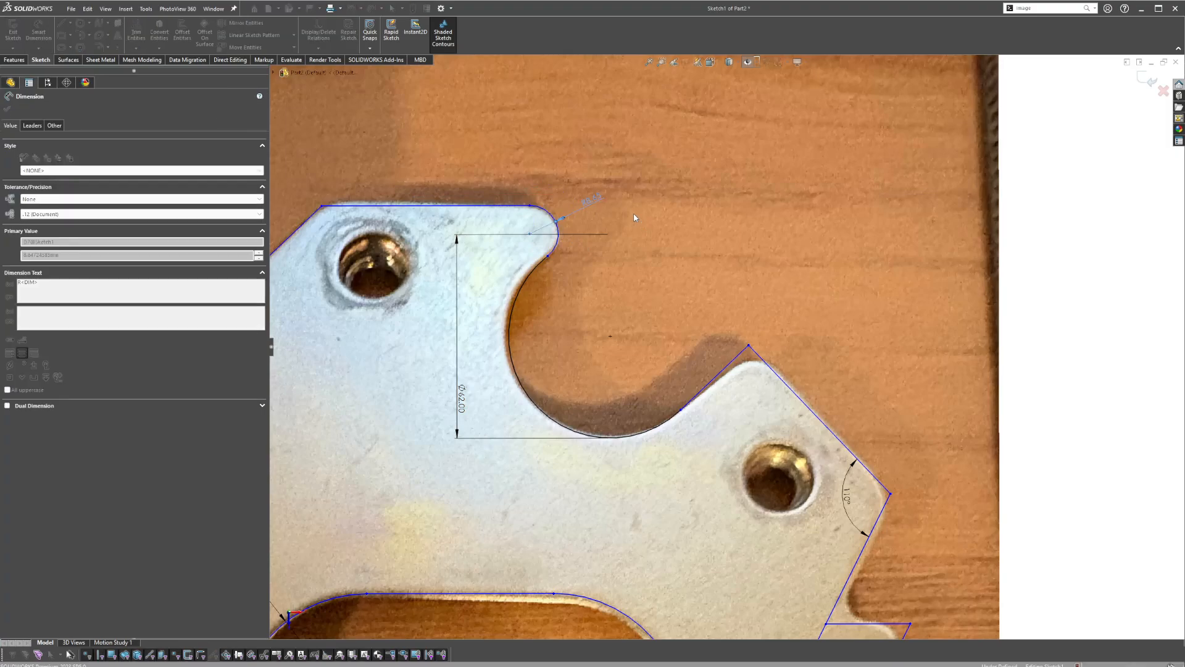
text(8)
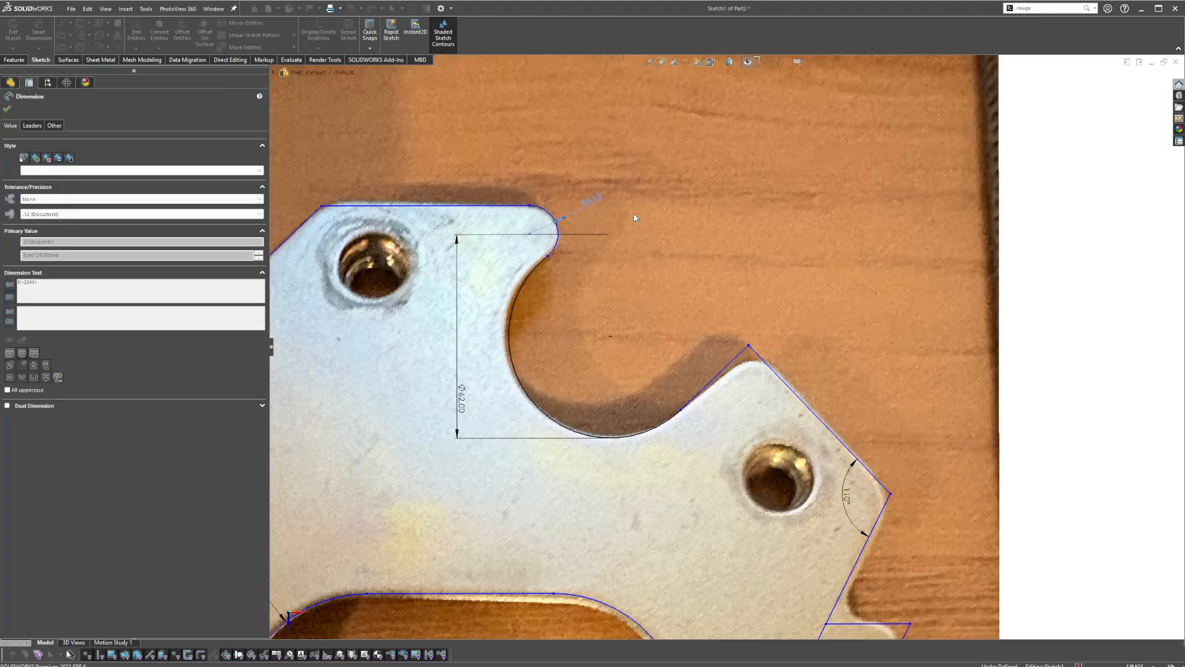
key(Return)
key(Escape)
mouse_move(433, 210)
mouse_down()
mouse_move(438, 197)
mouse_move(439, 208)
mouse_up()
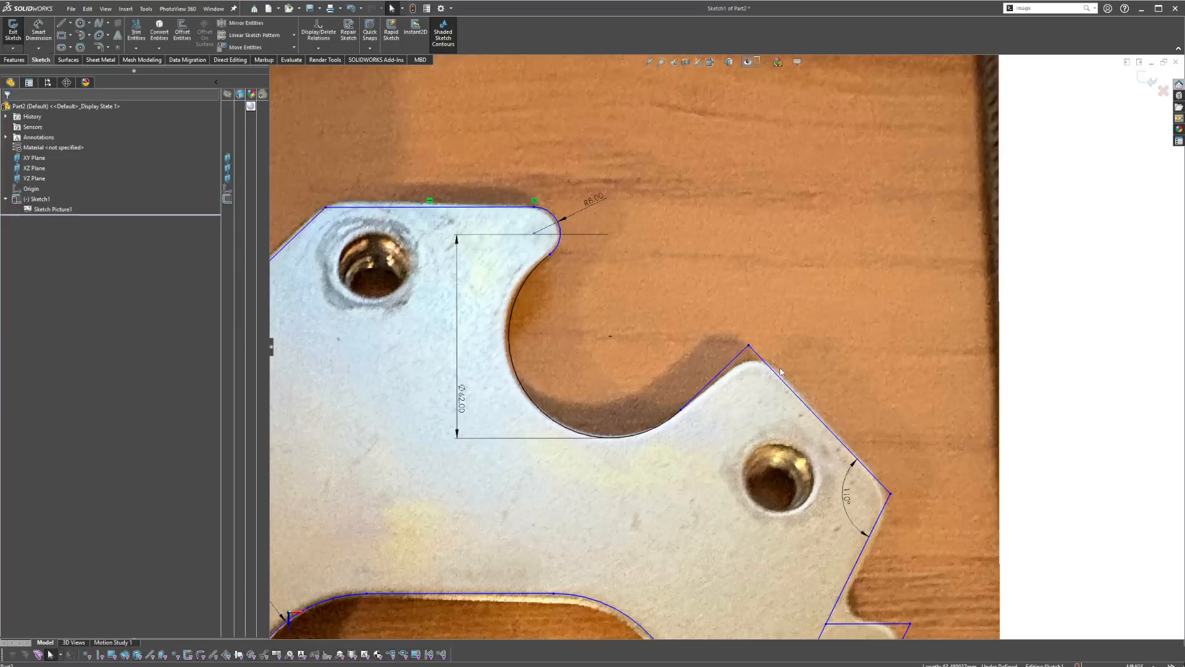
- Fillet the notch's right corner, the plate's two side corners and the four outer tab corners with a 10 mm radius
click(99, 47)
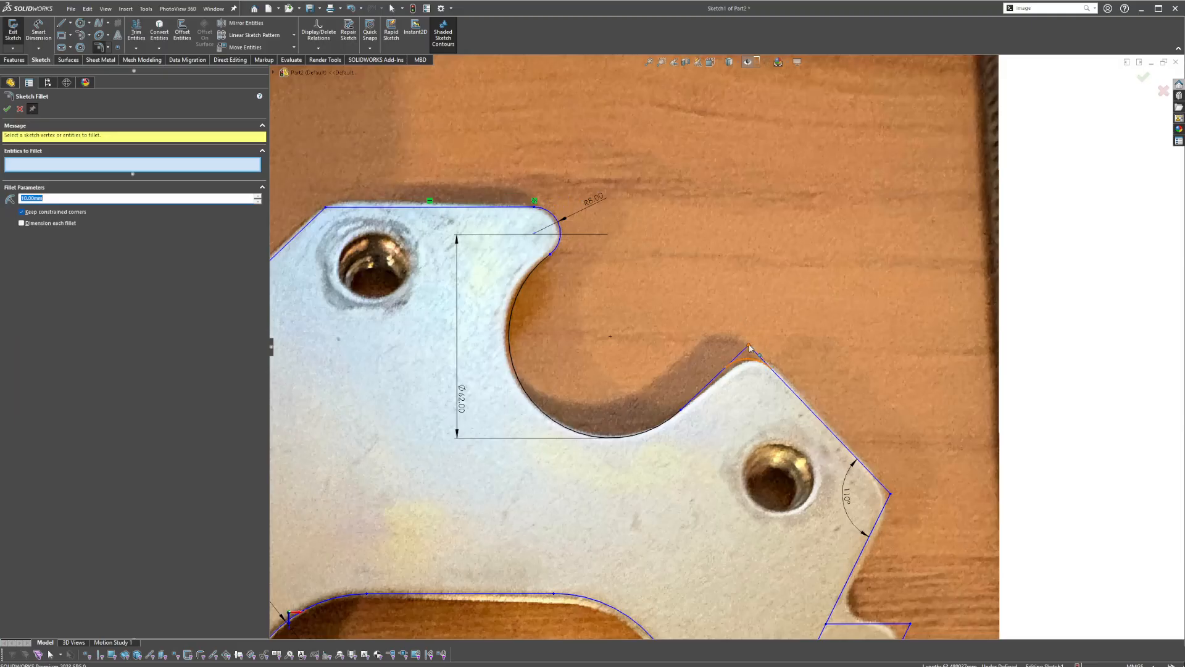
click(749, 347)
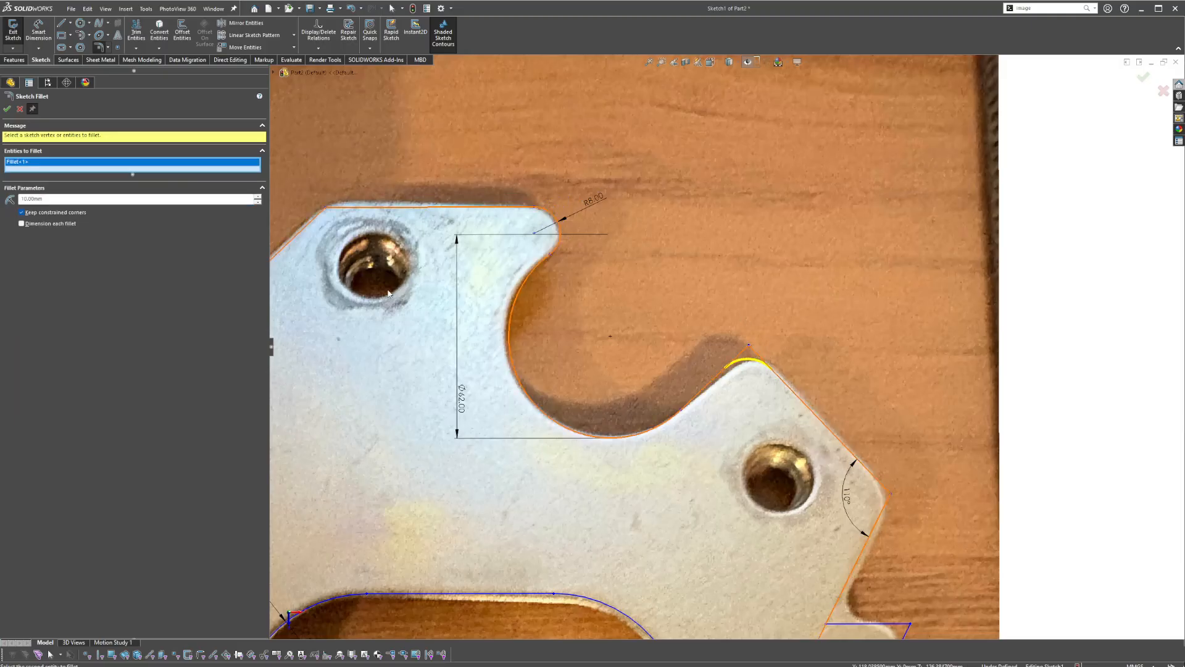
click(891, 496)
scroll(893, 500, up, 5)
scroll(784, 393, down, 4)
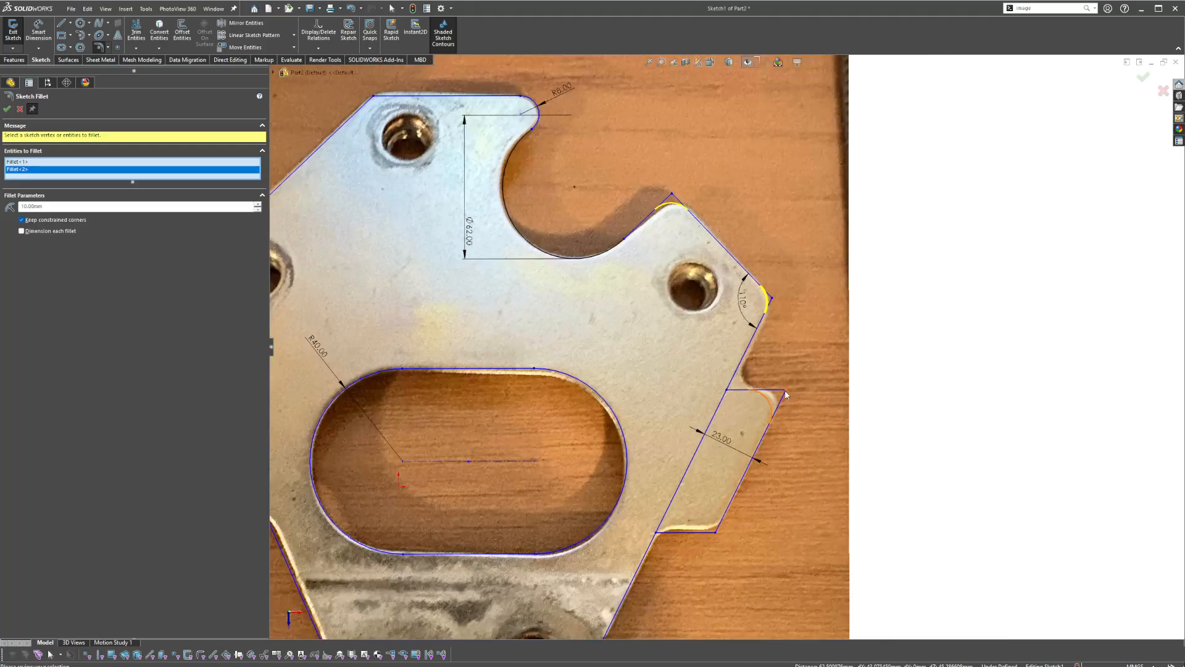
click(785, 392)
click(716, 531)
scroll(724, 349, up, 4)
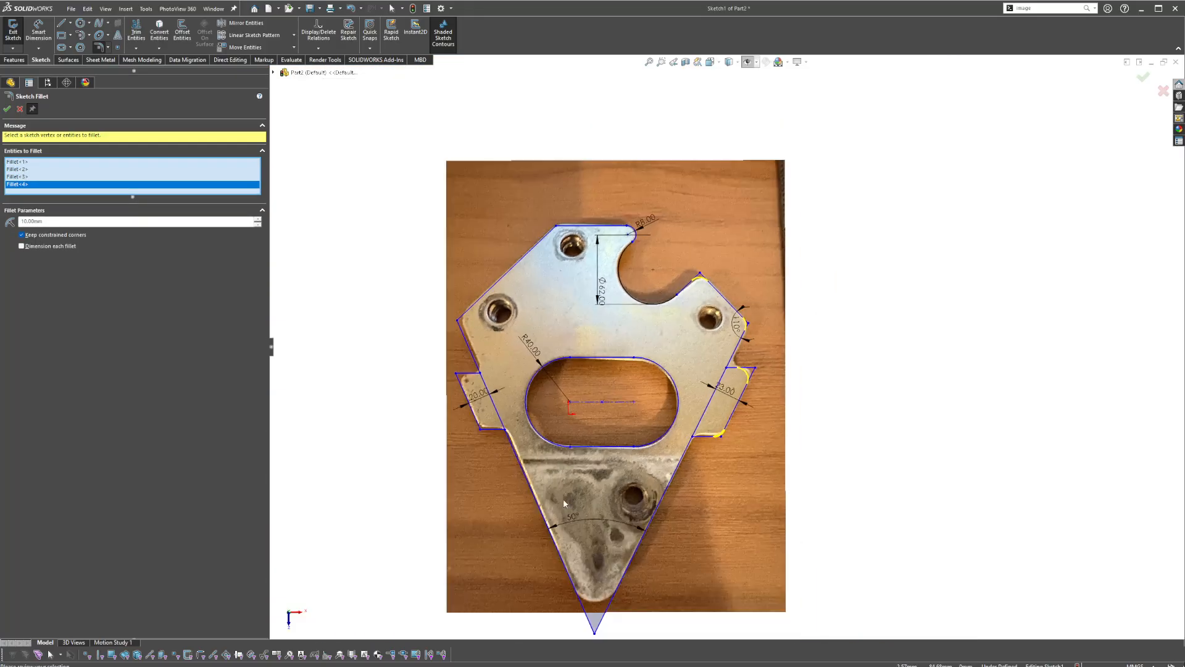
click(482, 428)
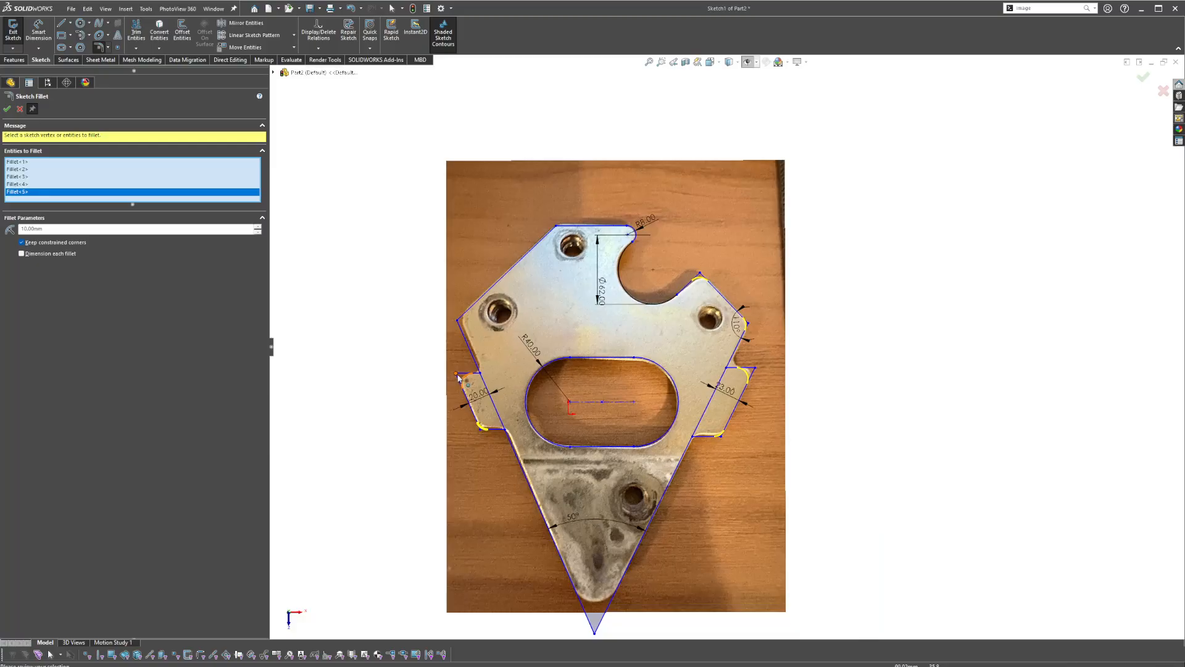
click(457, 374)
click(459, 321)
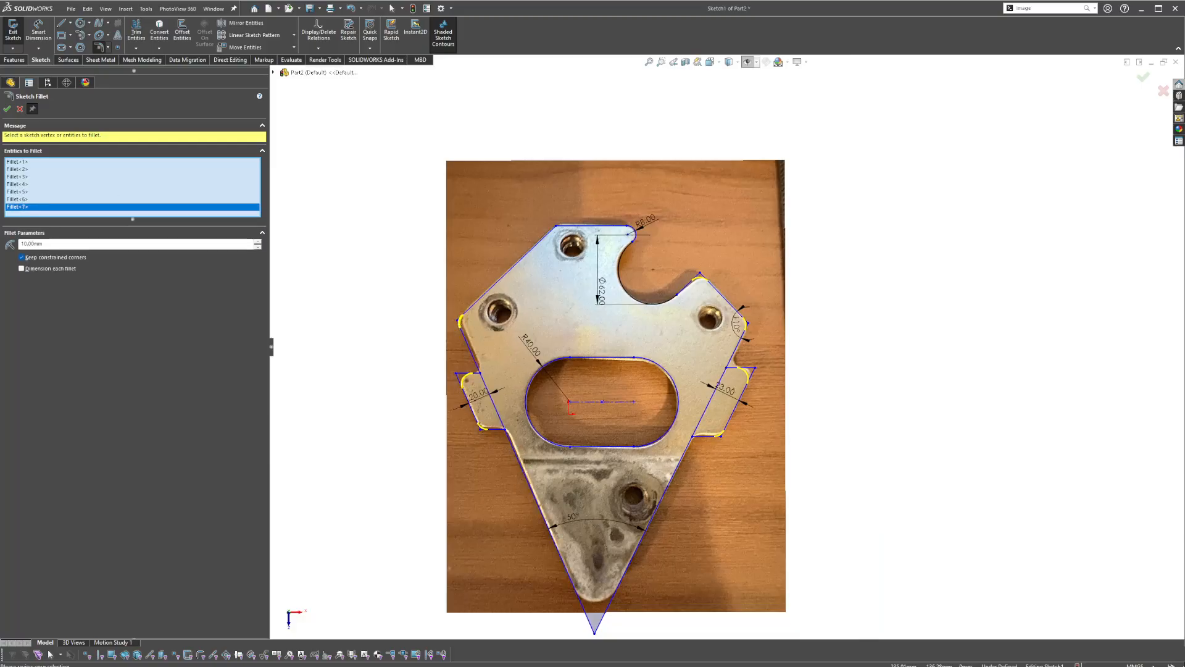
click(7, 109)
- Trim the plate edge segments that separate the left and right tabs from the plate body
click(136, 31)
scroll(519, 383, down, 4)
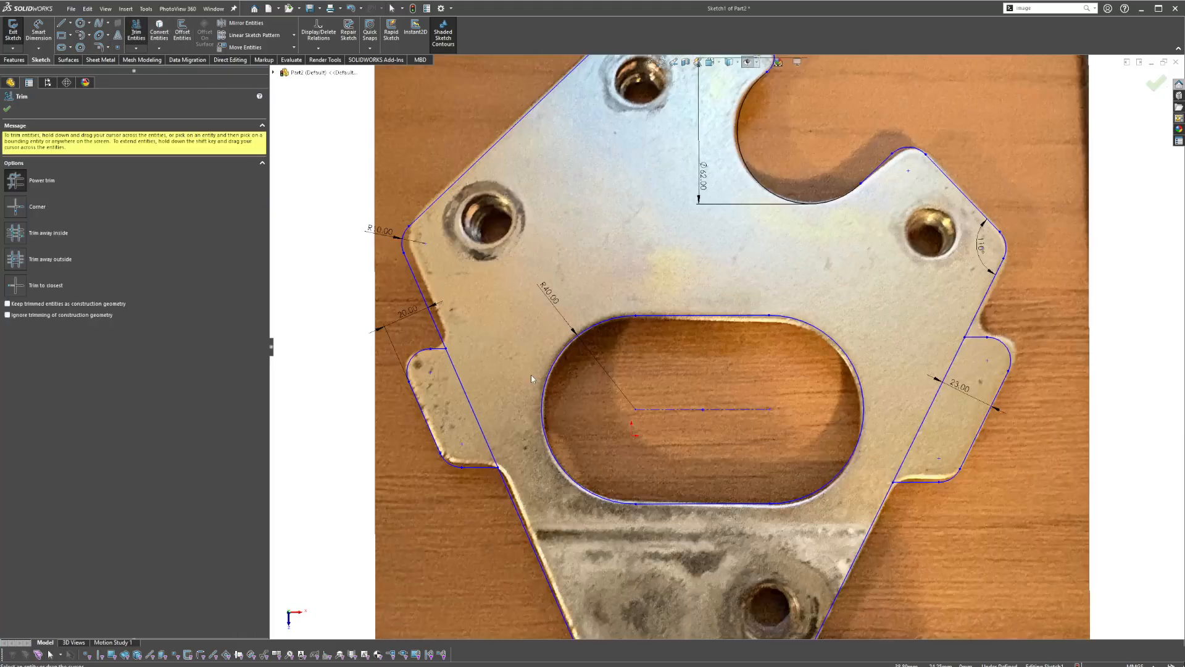
click(464, 374)
click(1044, 371)
key(Escape)
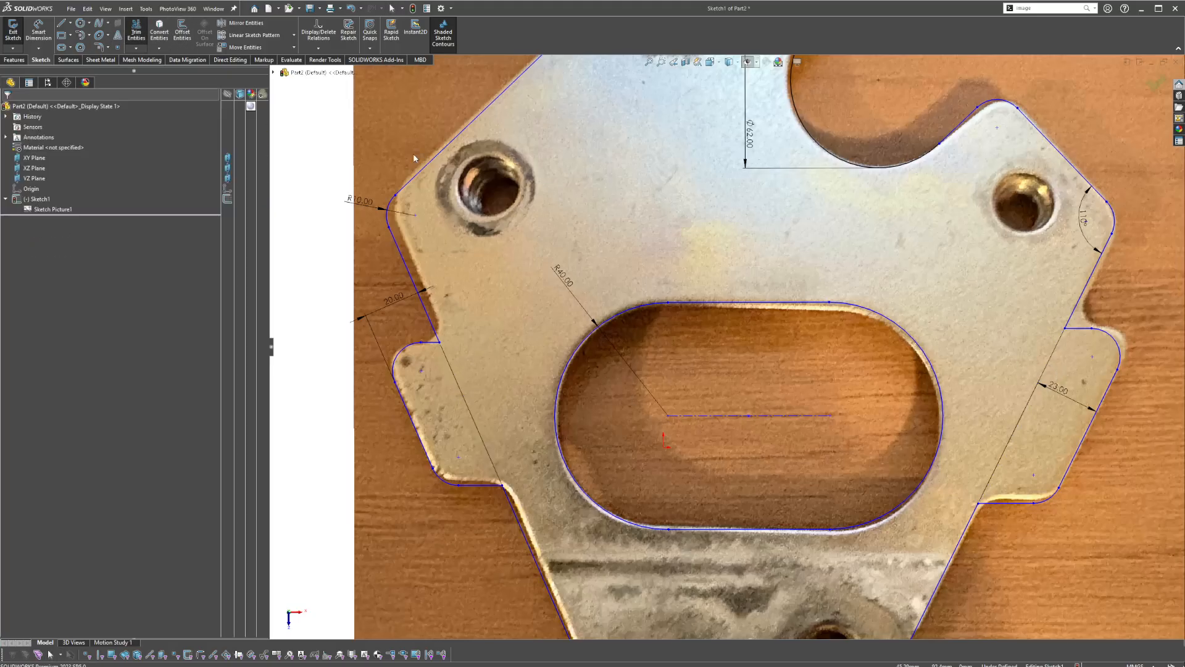
- Fillet the four inner corners where the left and right tabs meet the plate body with a 3 mm radius
click(99, 47)
click(82, 35)
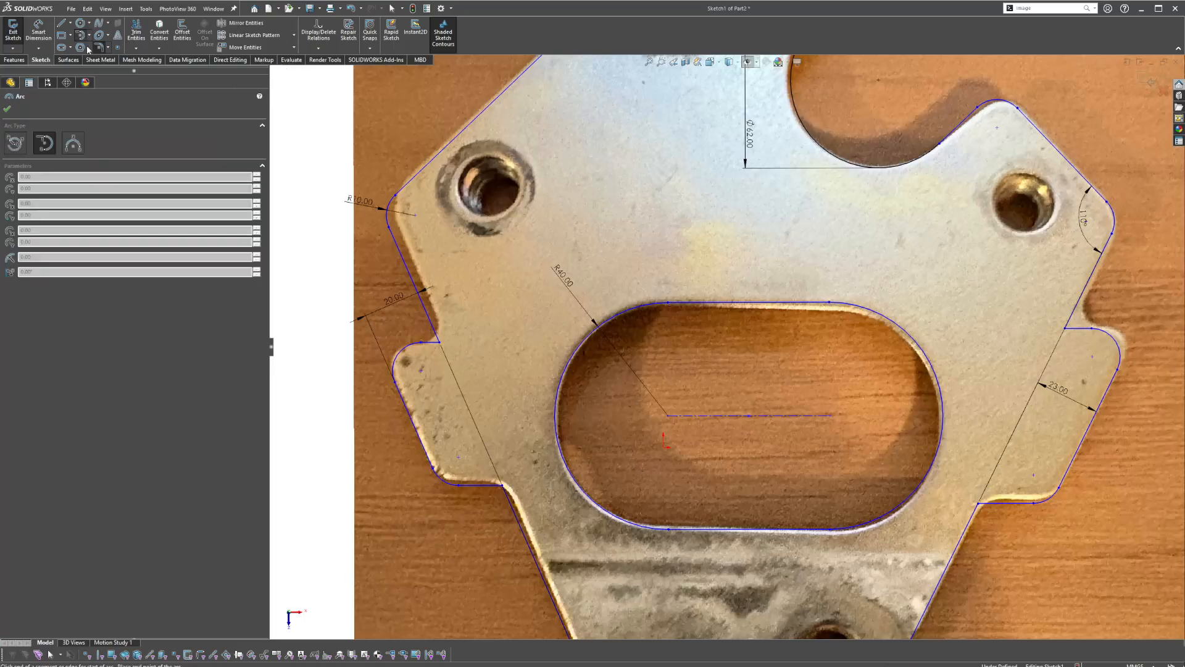
click(96, 46)
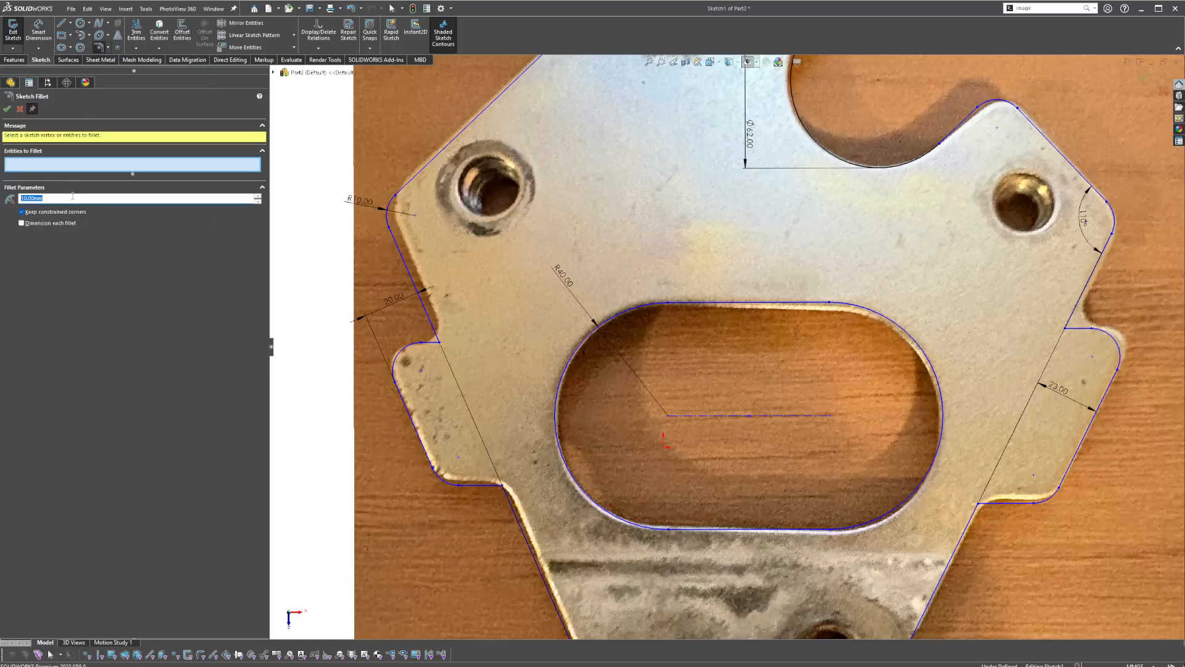
scroll(369, 336, up, 4)
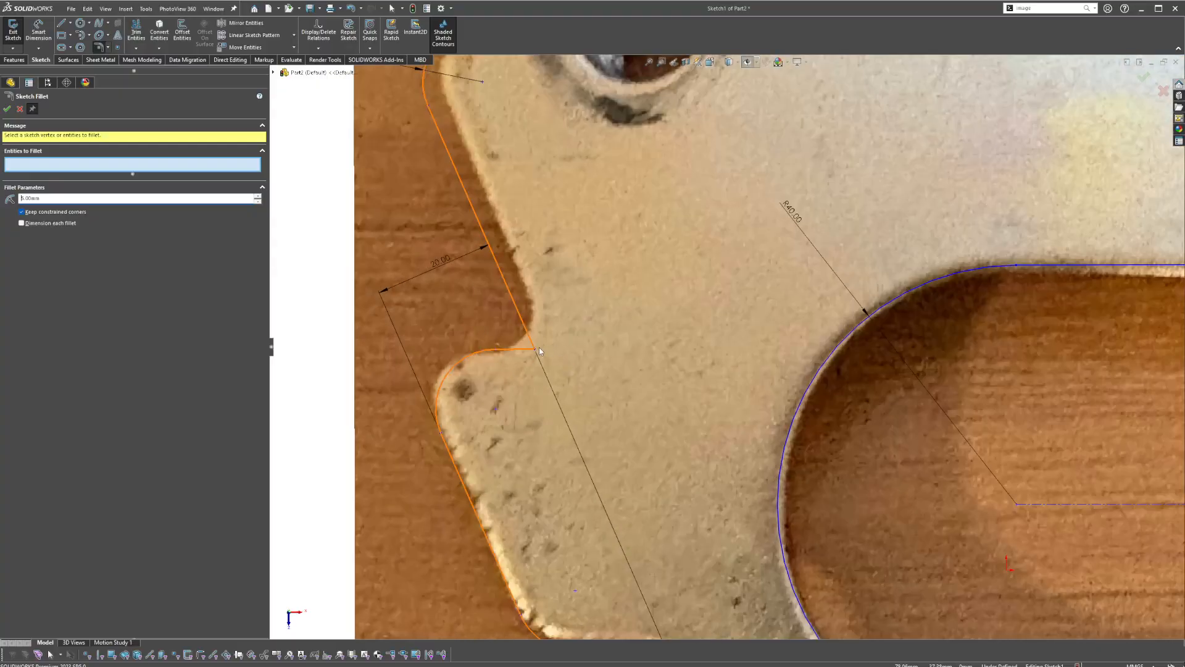
click(101, 198)
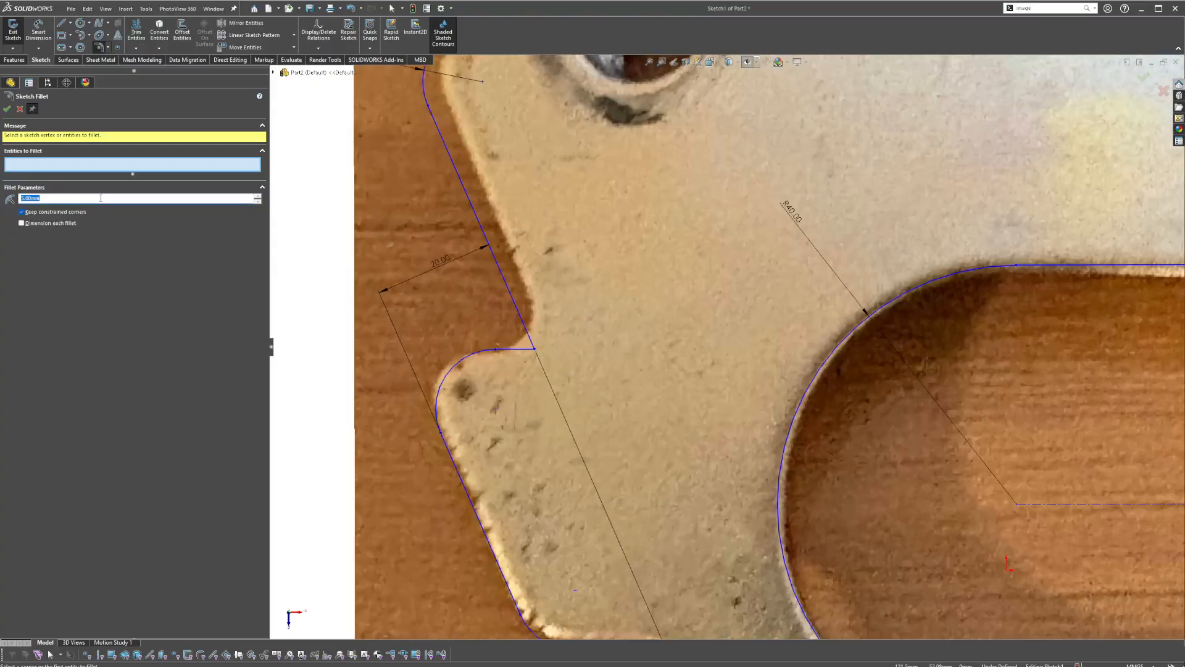
click(534, 350)
scroll(723, 340, down, 3)
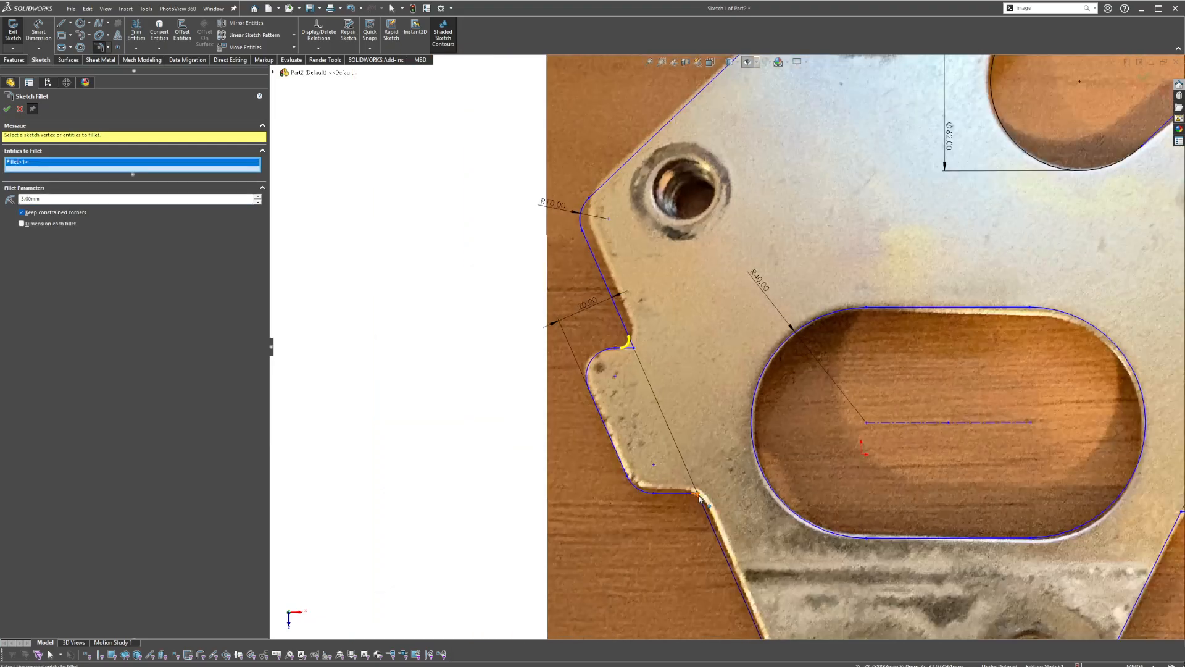
click(700, 493)
scroll(704, 494, down, 4)
scroll(945, 313, up, 4)
click(908, 299)
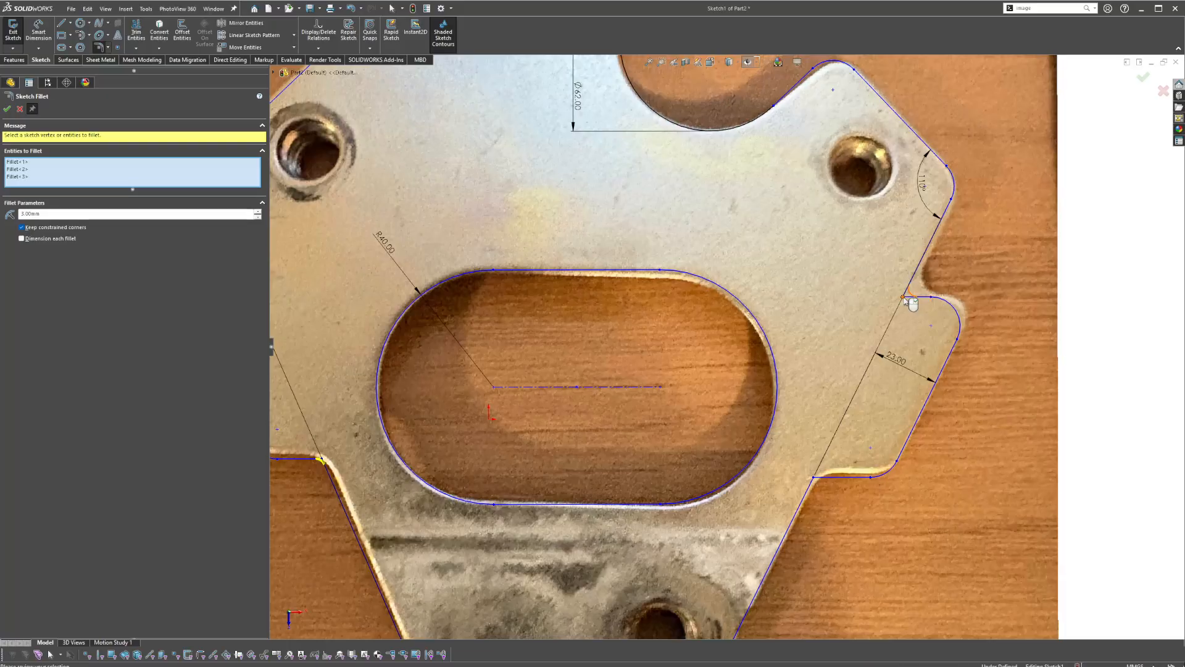
click(813, 477)
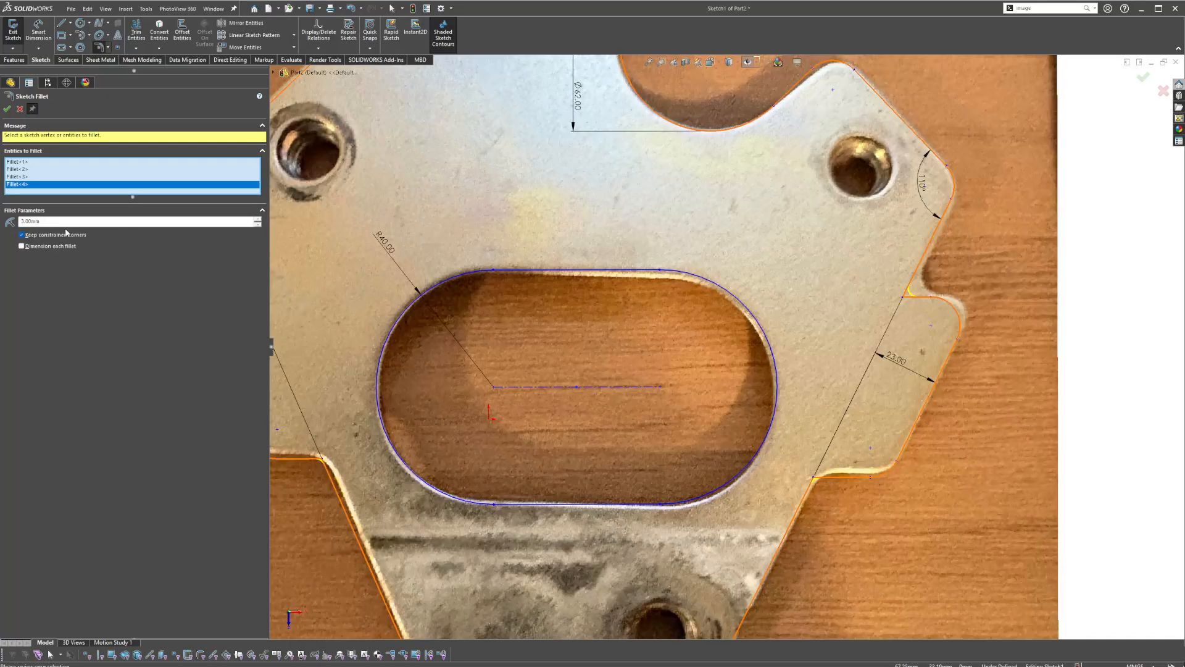
click(7, 109)
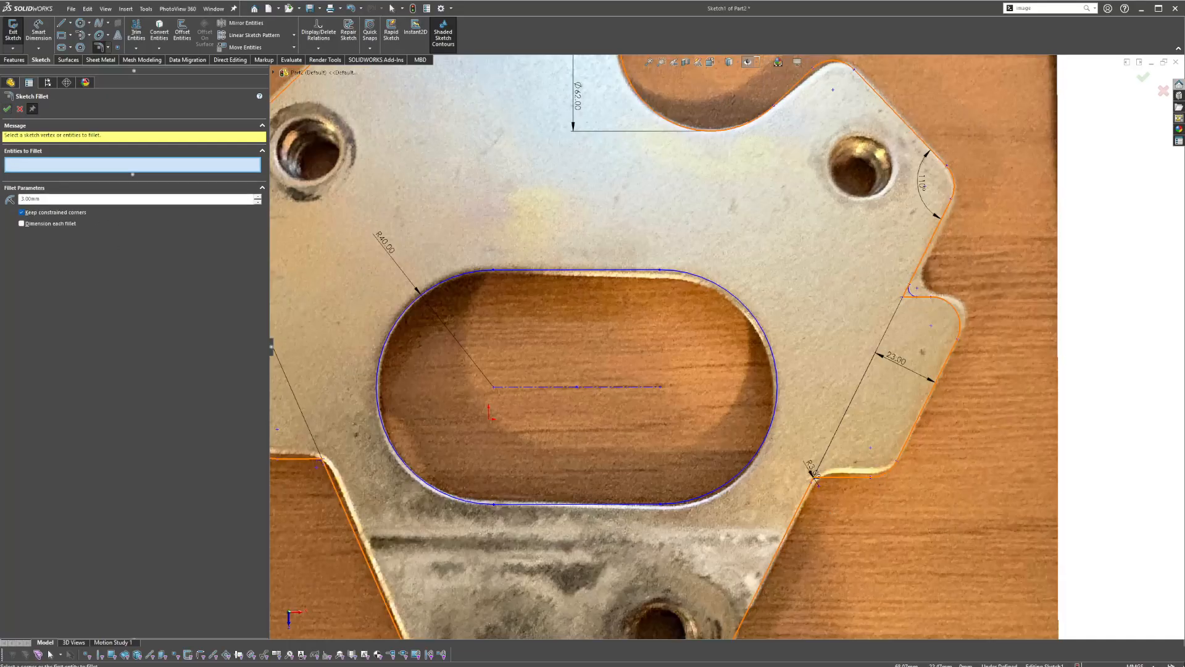
click(21, 109)
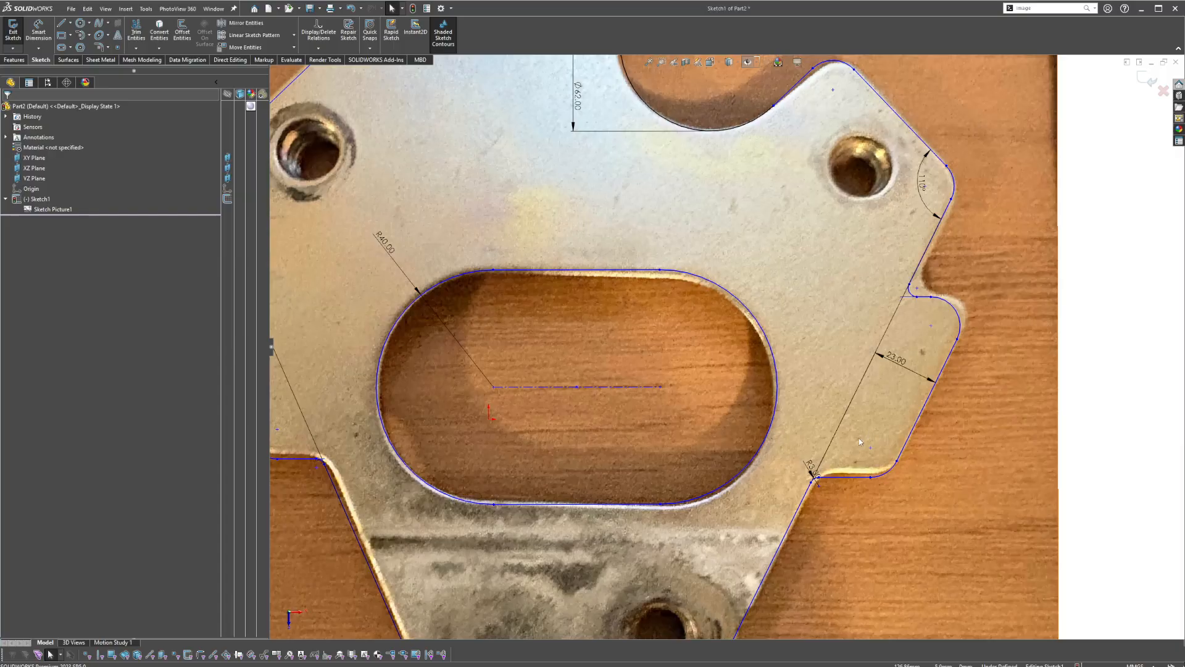
- Reposition the tab fillets' radius dimension and set the tip arc's radius at the plate's upper notch to 7 mm
drag(815, 471, 799, 422)
scroll(877, 365, up, 4)
scroll(757, 189, down, 3)
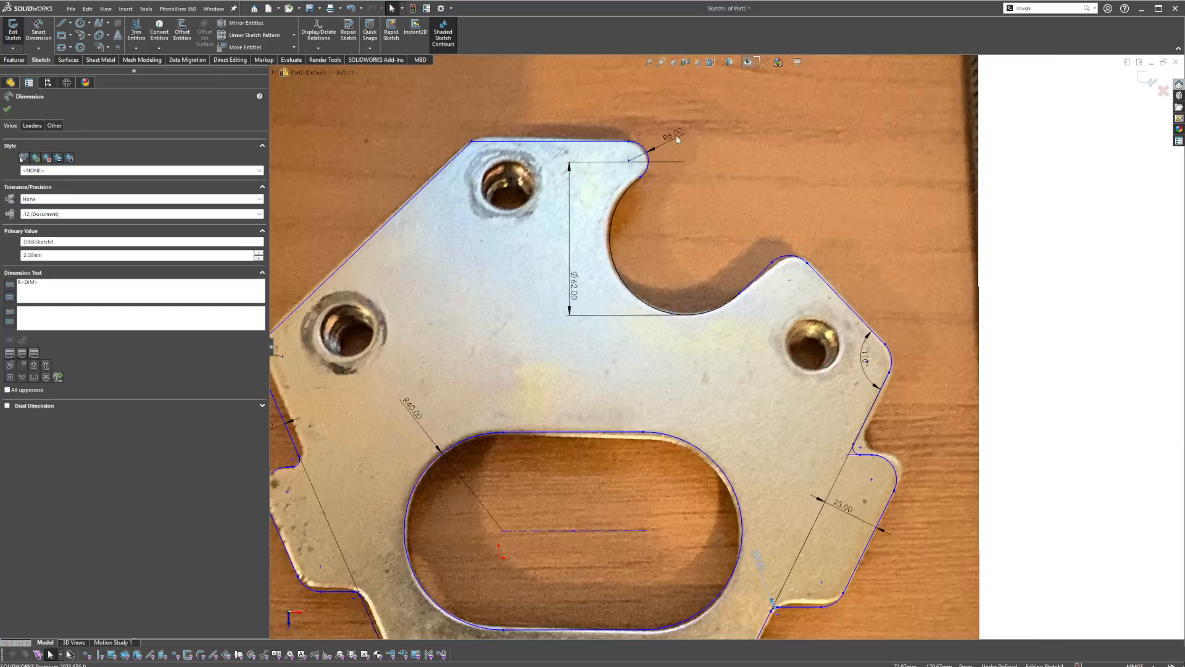
drag(676, 135, 682, 130)
text(7)
key(Return)
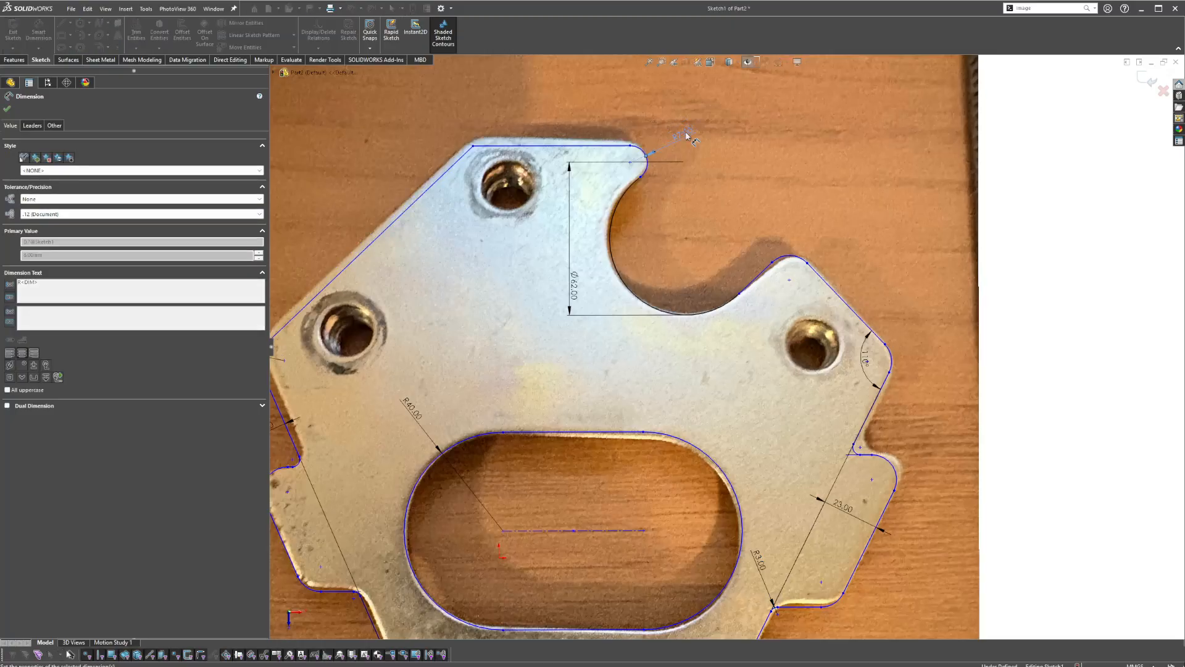
key(Escape)
scroll(433, 453, up, 1)
scroll(351, 366, down, 1)
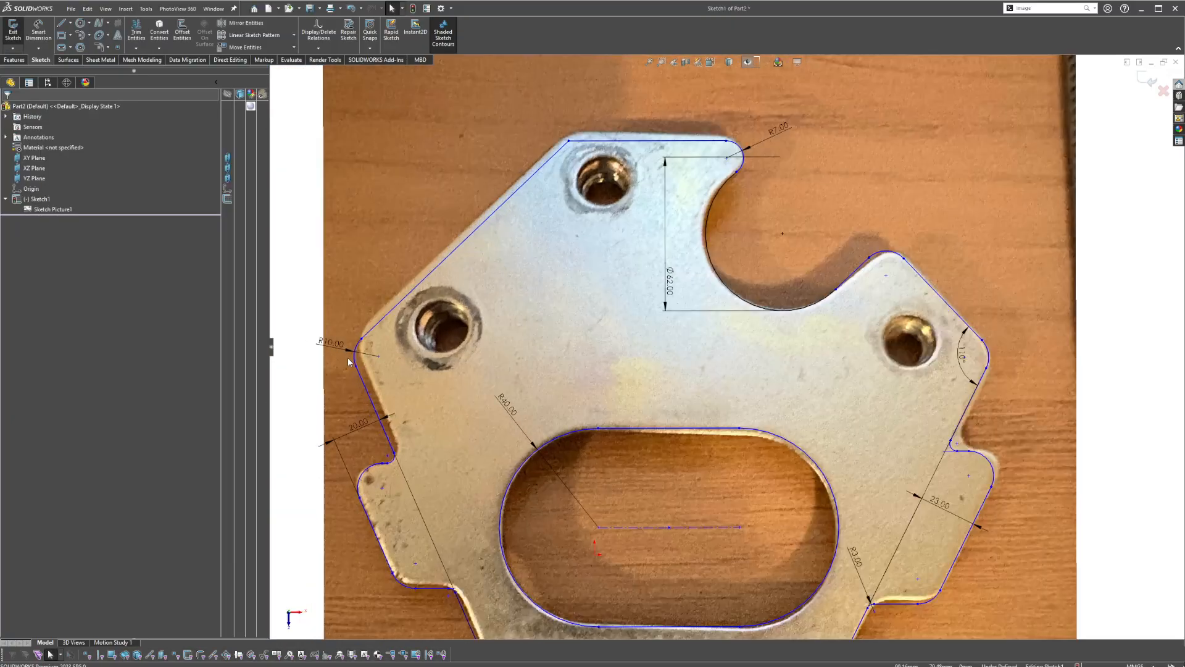
- Set the radius of the outer corner fillets, dimensioned at the plate's left side corner, to 8 mm
double_click(343, 343)
text(8)
key(Return)
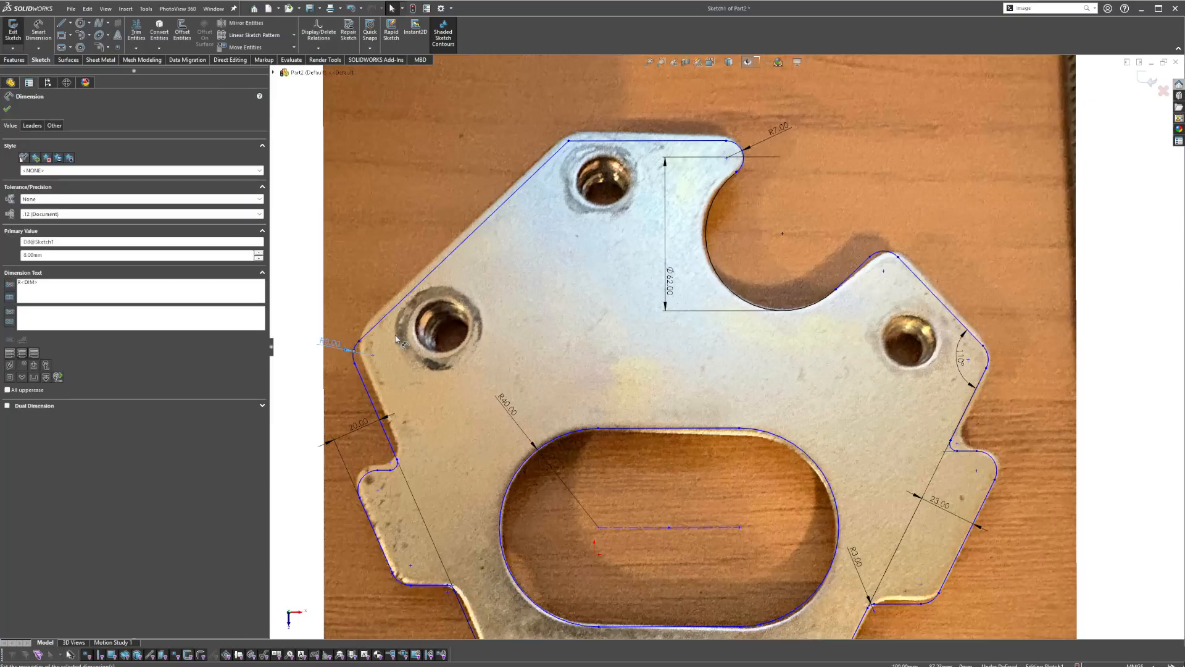
key(Escape)
- Fit the upper horizontal edge of the left tab to the photo and select the right tab's upper edge
scroll(377, 503, down, 4)
click(467, 408)
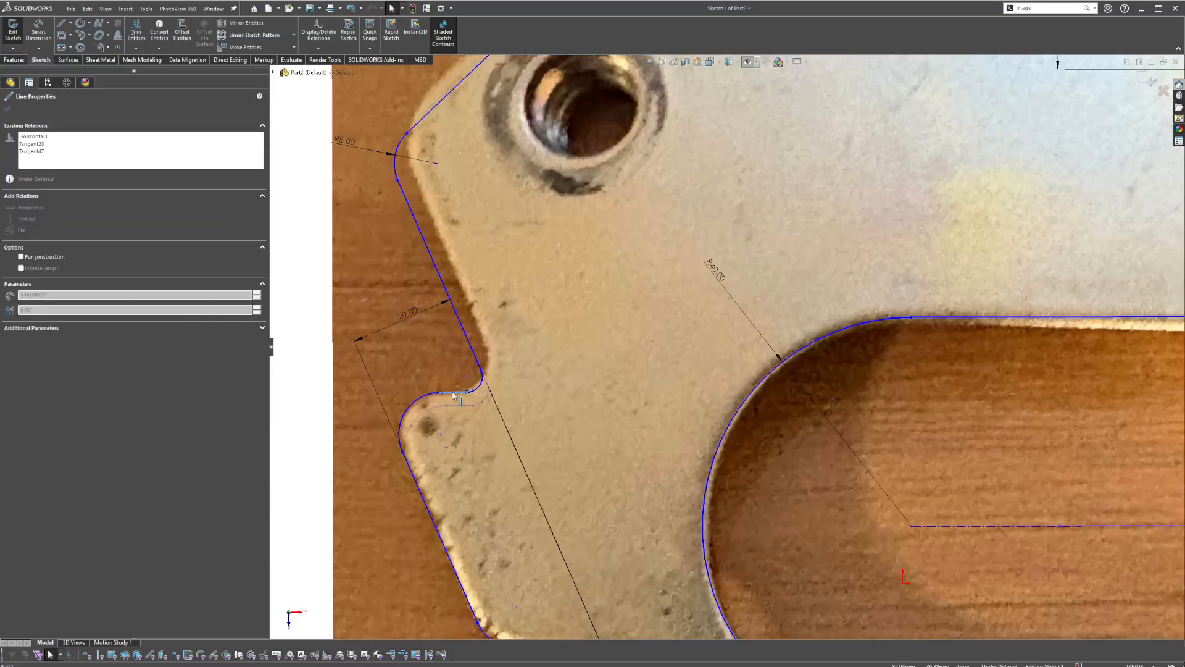
scroll(595, 399, up, 5)
scroll(903, 415, down, 3)
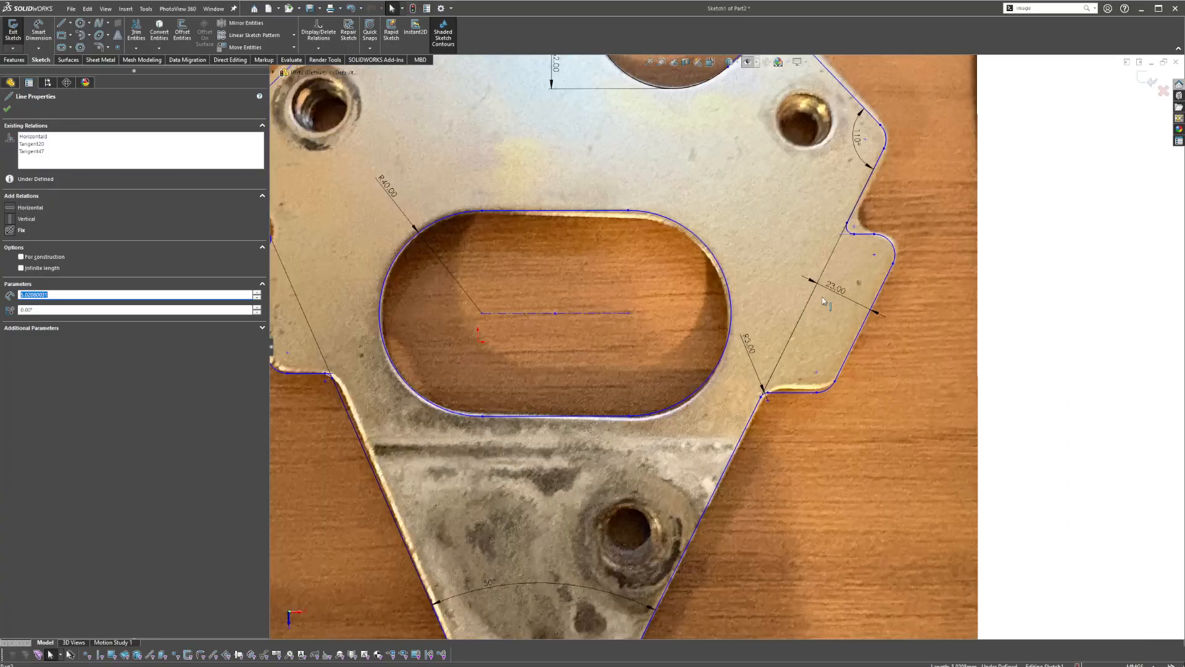
drag(818, 306, 819, 304)
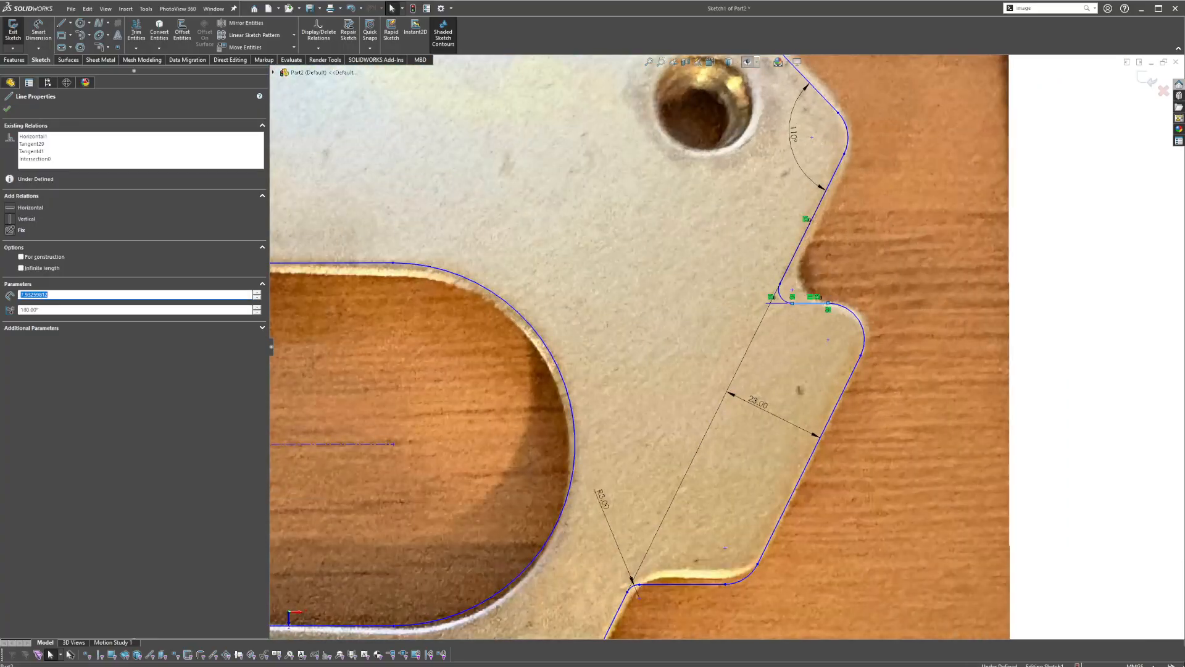
- Set the tabs' inner fillet radius to 5 mm and fit the right tab's upper edge to the photo
double_click(603, 506)
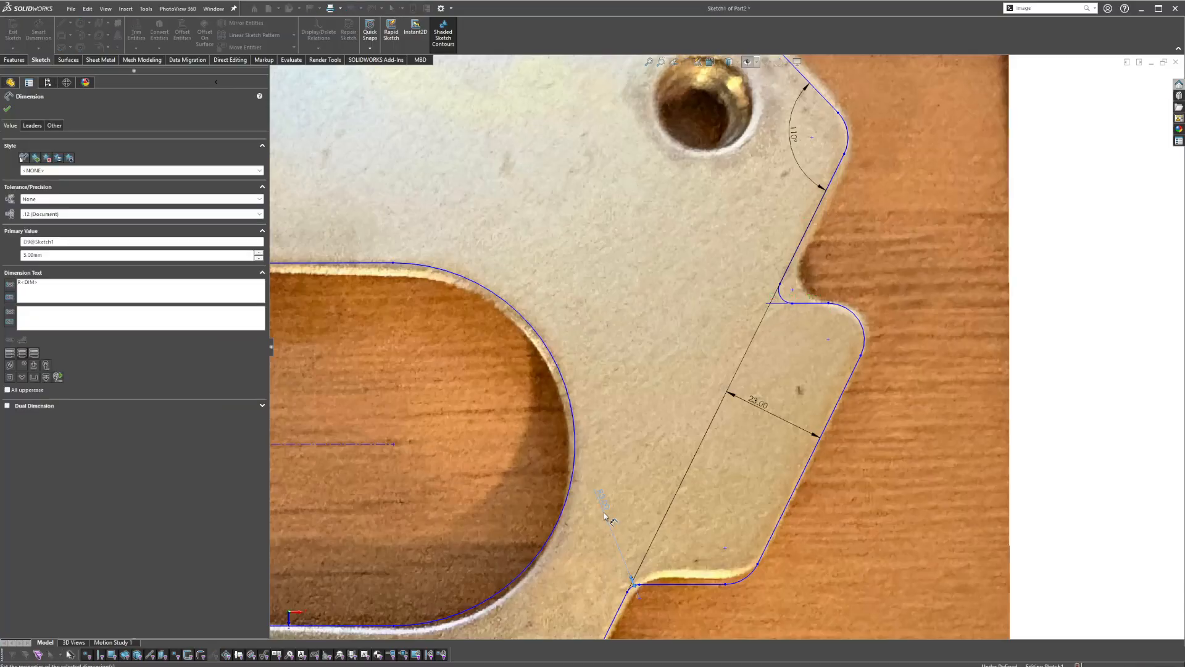
text(5)
key(Return)
drag(816, 316, 826, 299)
click(840, 431)
key(f)
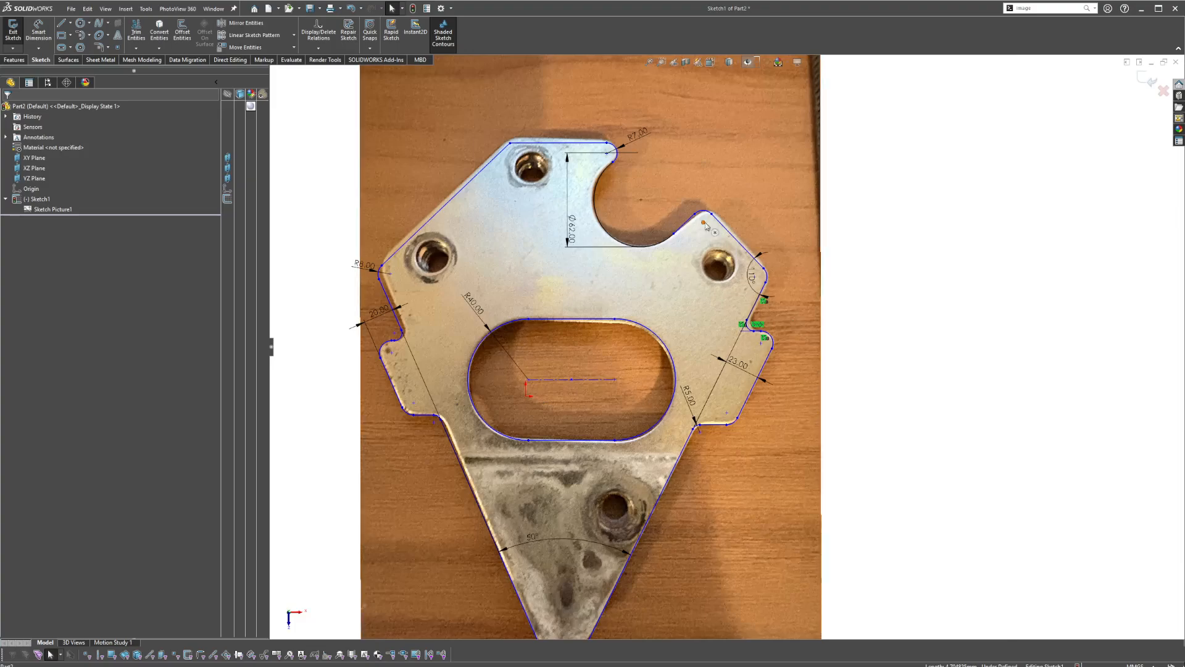
- Try moving the plate's right side corner inward, and undo the move
mouse_move(765, 272)
mouse_down()
mouse_move(794, 245)
mouse_move(746, 185)
mouse_move(1142, 336)
mouse_move(795, 260)
mouse_move(730, 341)
mouse_up()
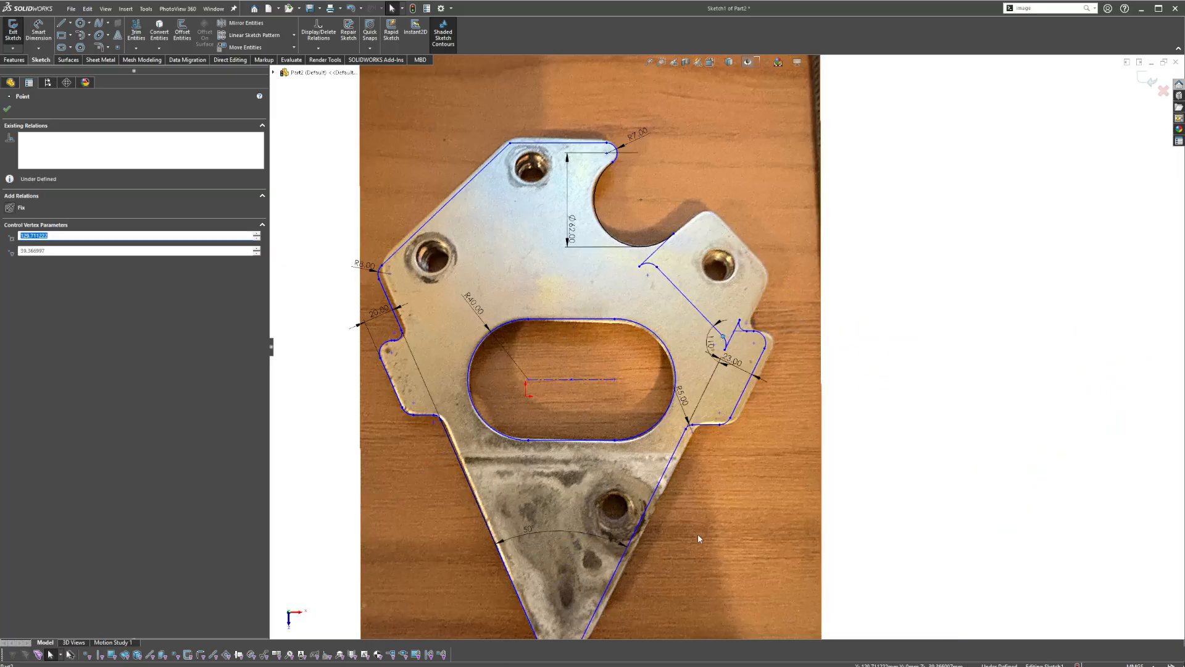
click(1008, 392)
key(ctrl+z)
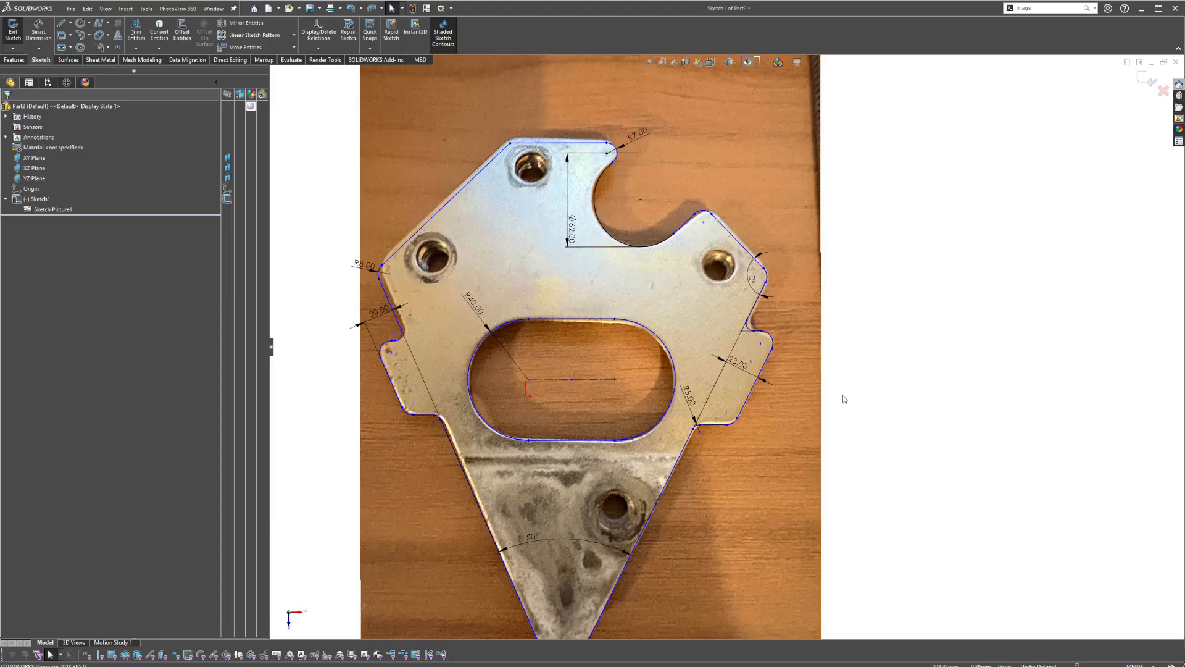
- Fillet the sharp bottom vertex of the plate outline with a 20 mm radius
key(z)
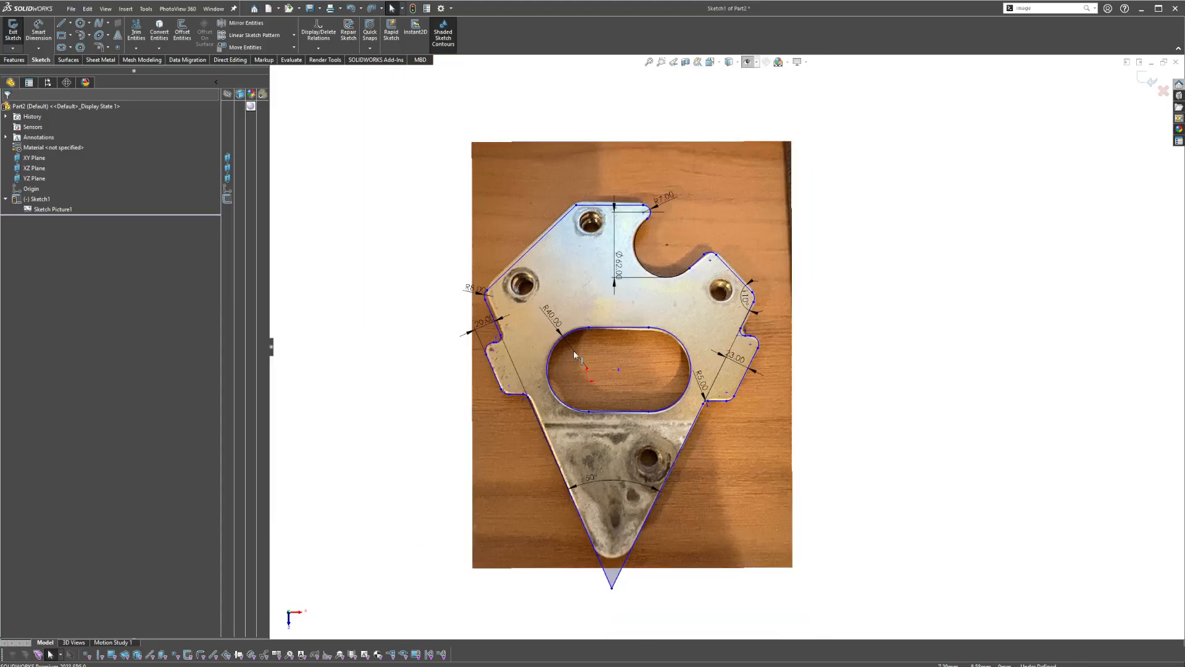
click(99, 47)
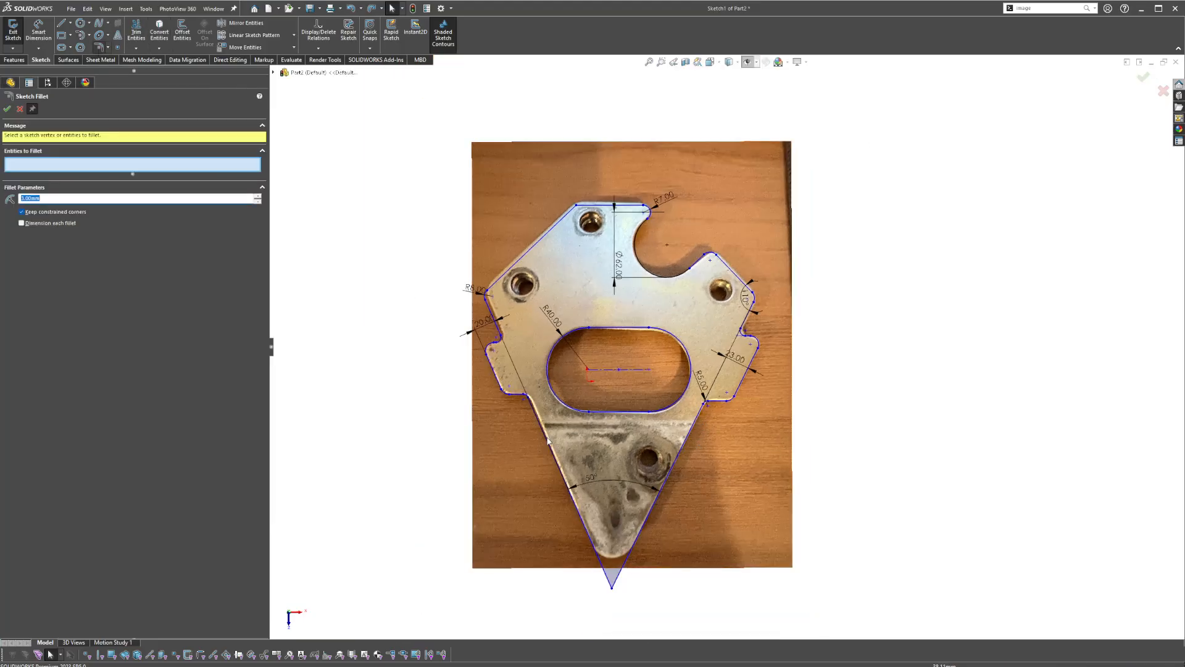
click(612, 587)
double_click(133, 200)
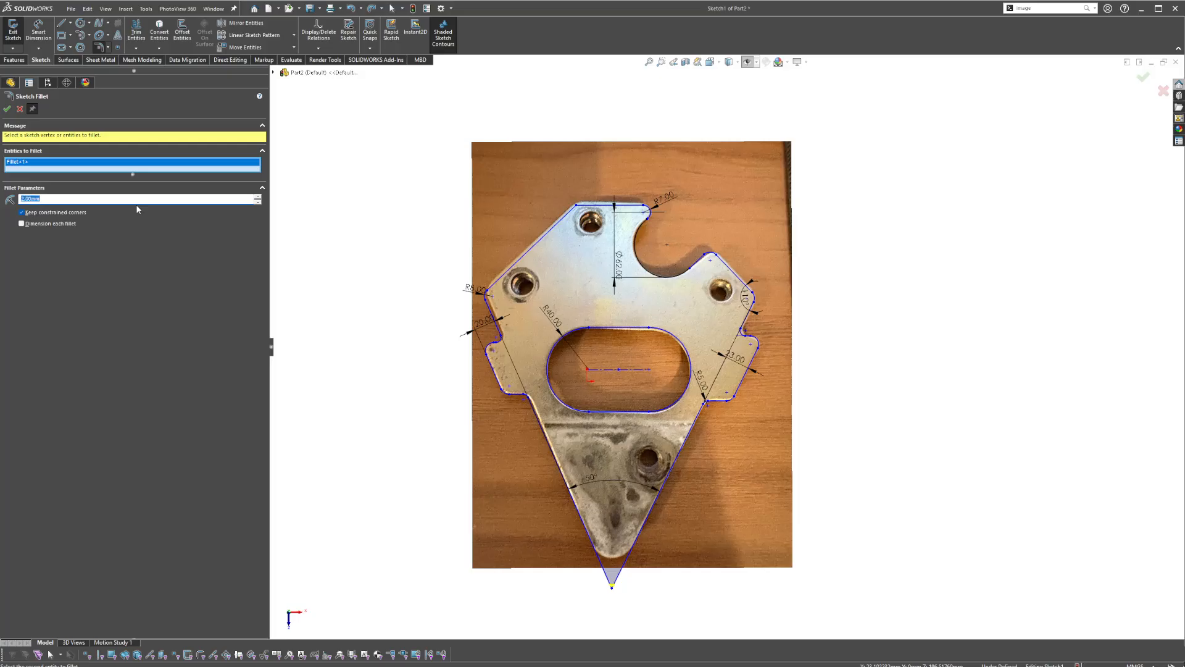
text(20)
click(7, 108)
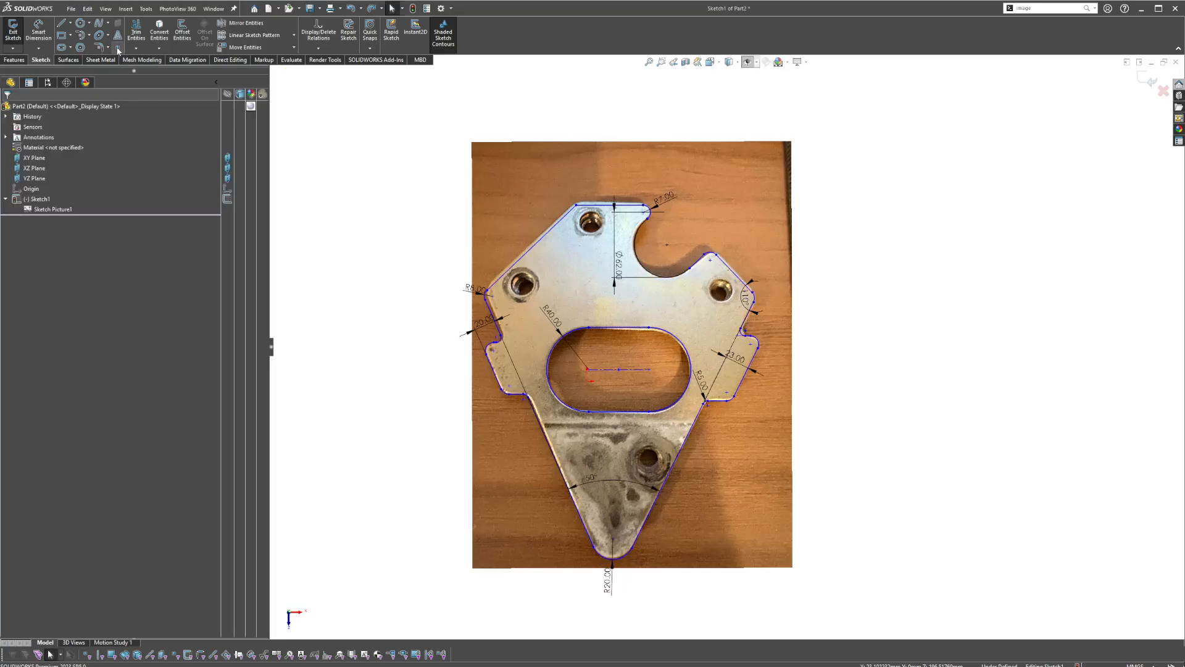
- Place sketch points at the centres of the four threaded holes in the plate photo
scroll(617, 216, down, 6)
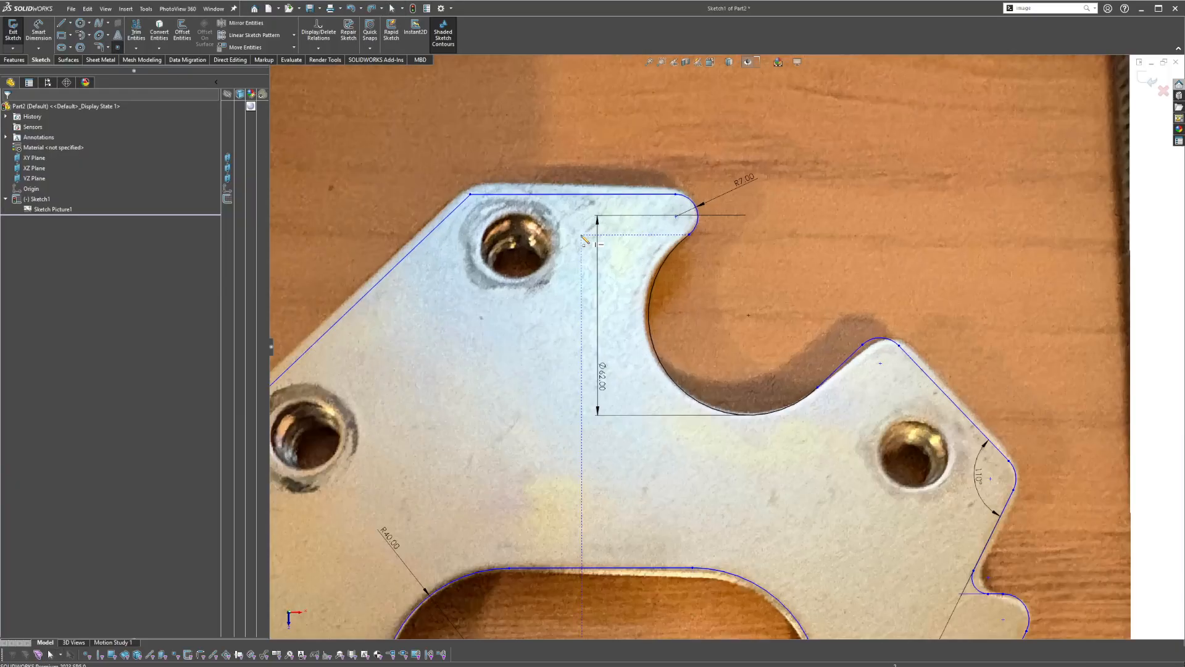
click(482, 303)
scroll(487, 340, up, 7)
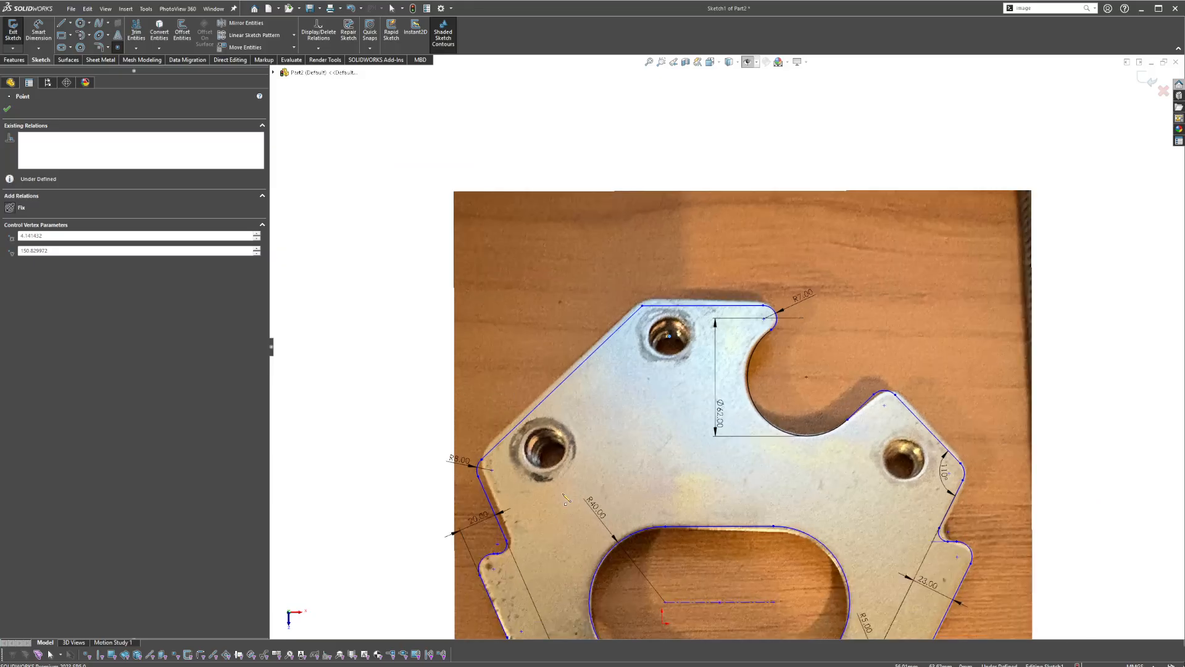
scroll(530, 508, down, 7)
click(577, 284)
scroll(577, 285, up, 7)
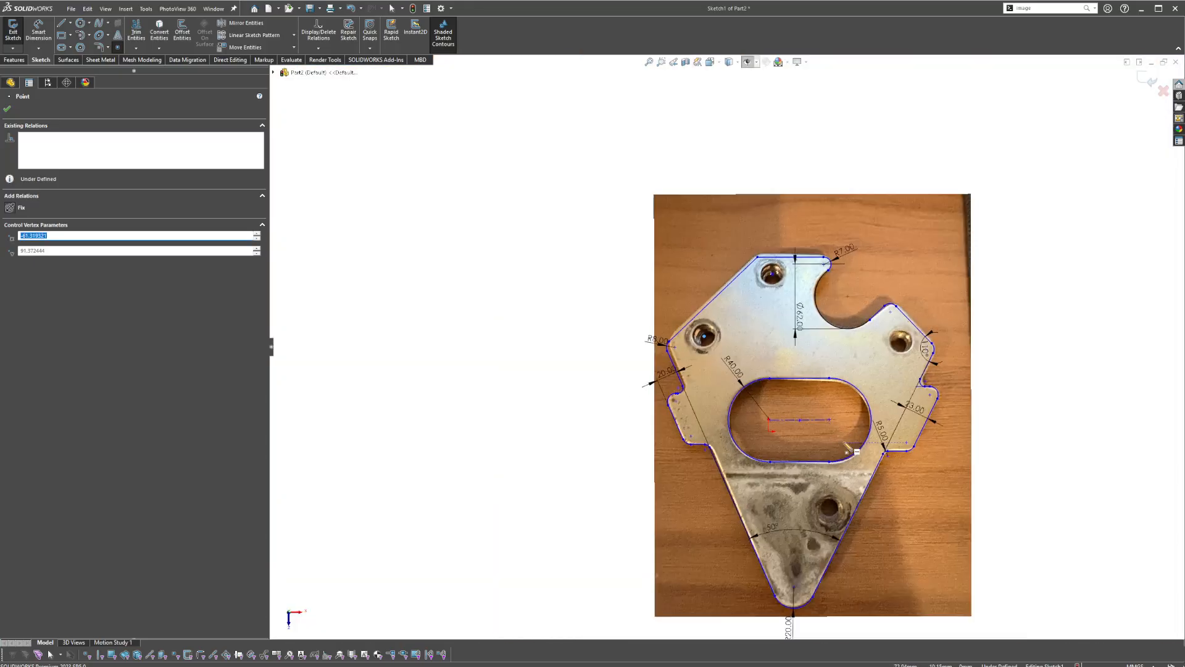
scroll(784, 517, down, 7)
click(736, 598)
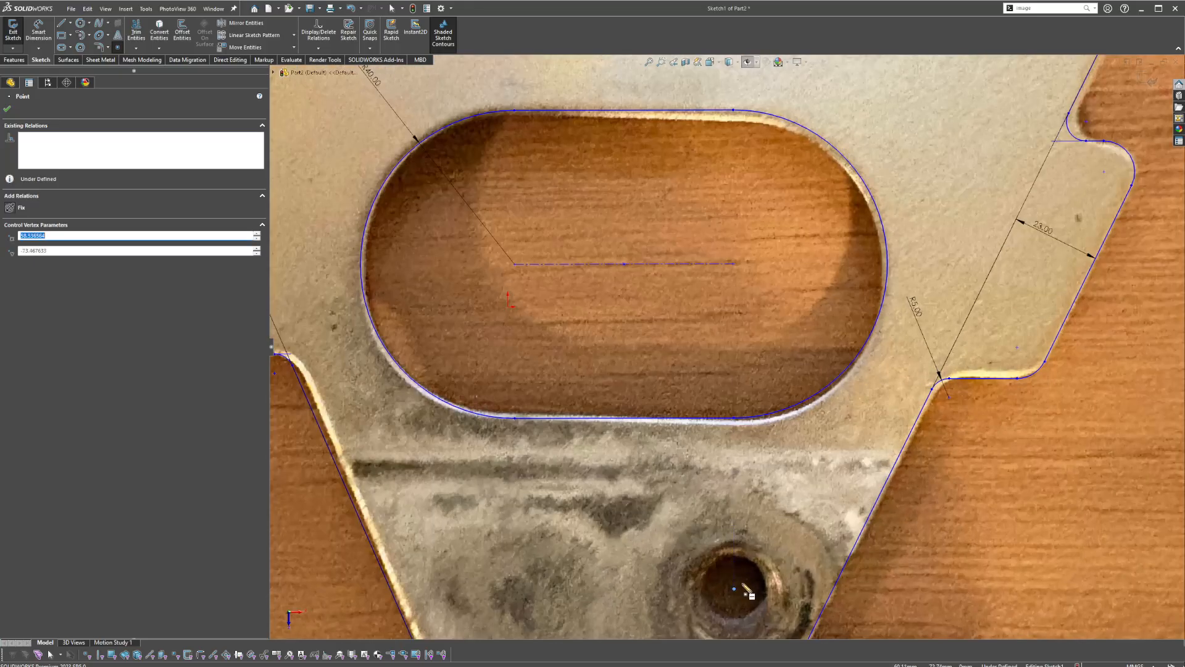
scroll(736, 598, up, 7)
scroll(745, 326, down, 7)
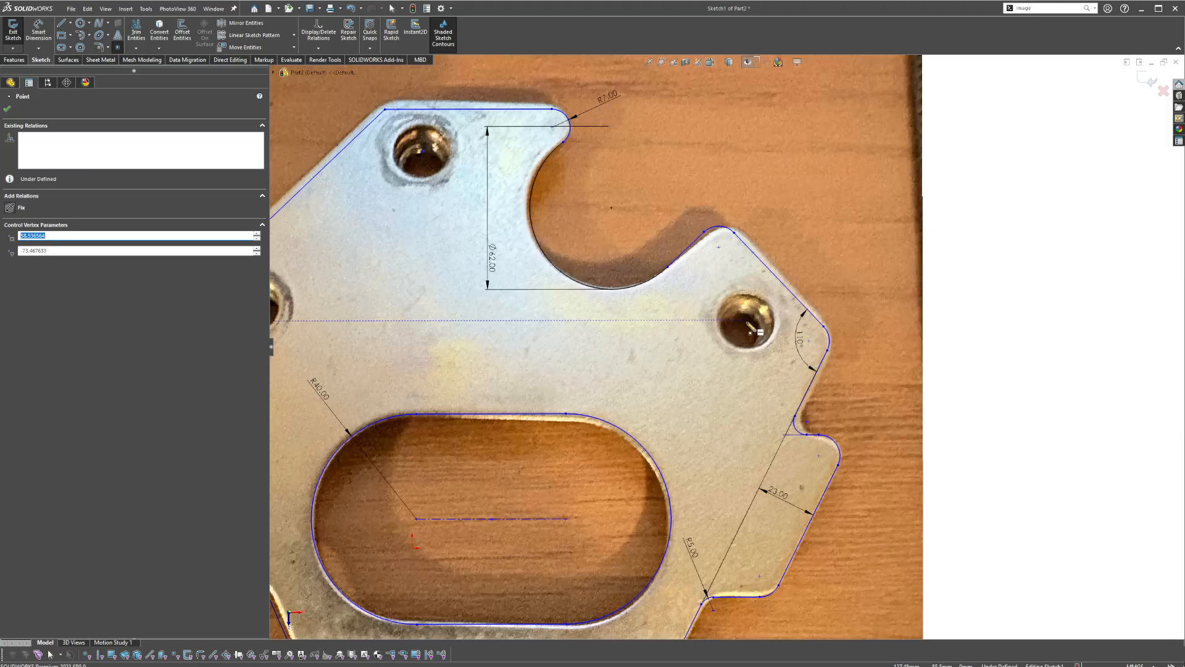
click(747, 324)
key(Escape)
scroll(748, 324, up, 4)
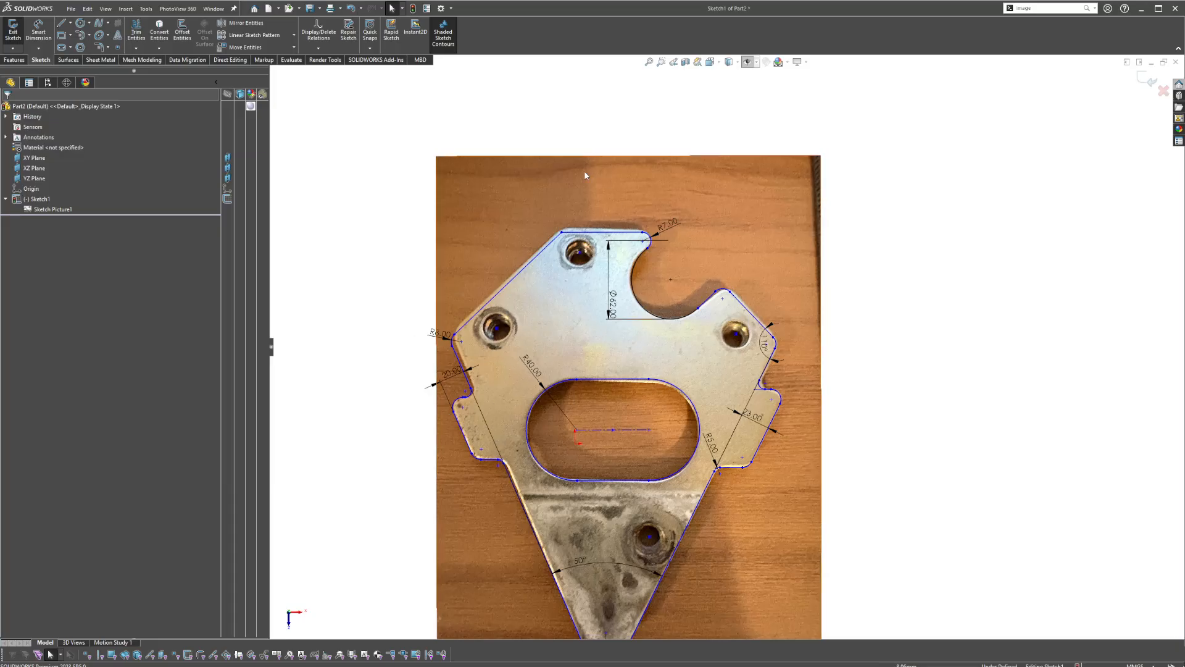
click(499, 329)
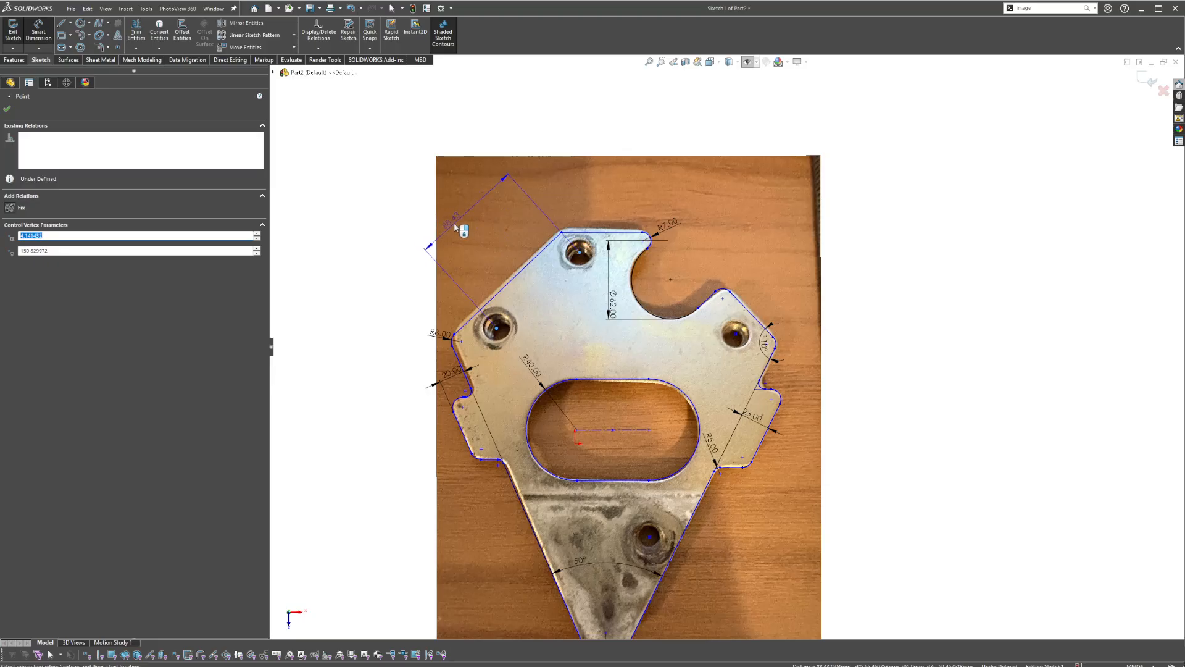
key(Escape)
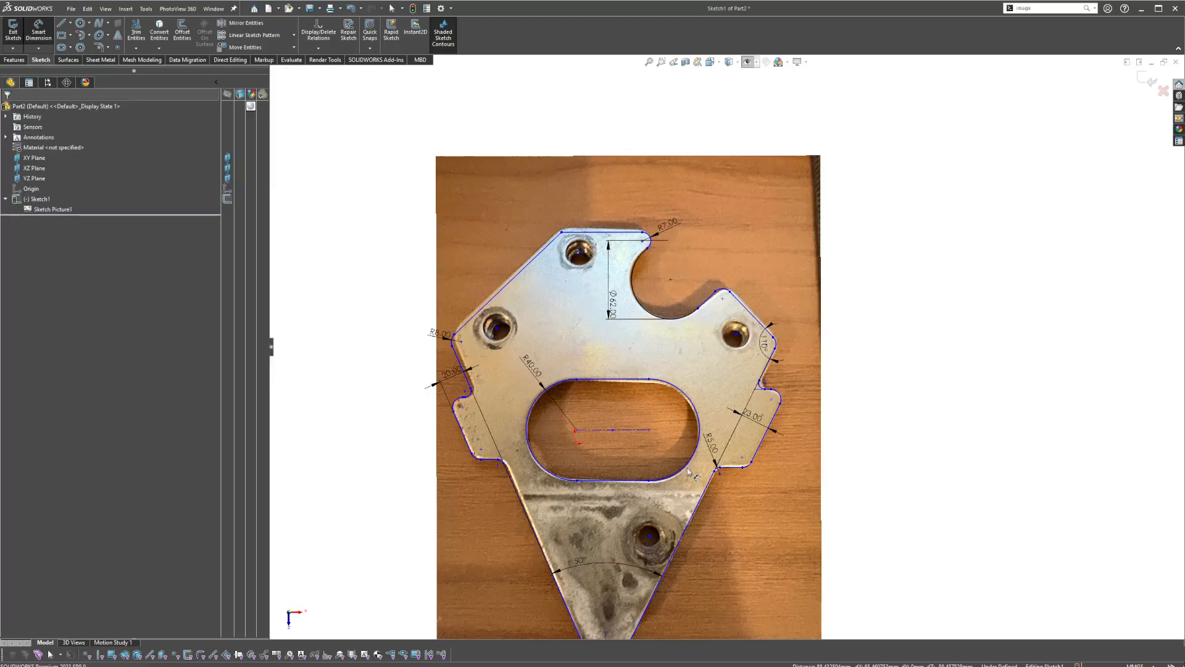
click(649, 538)
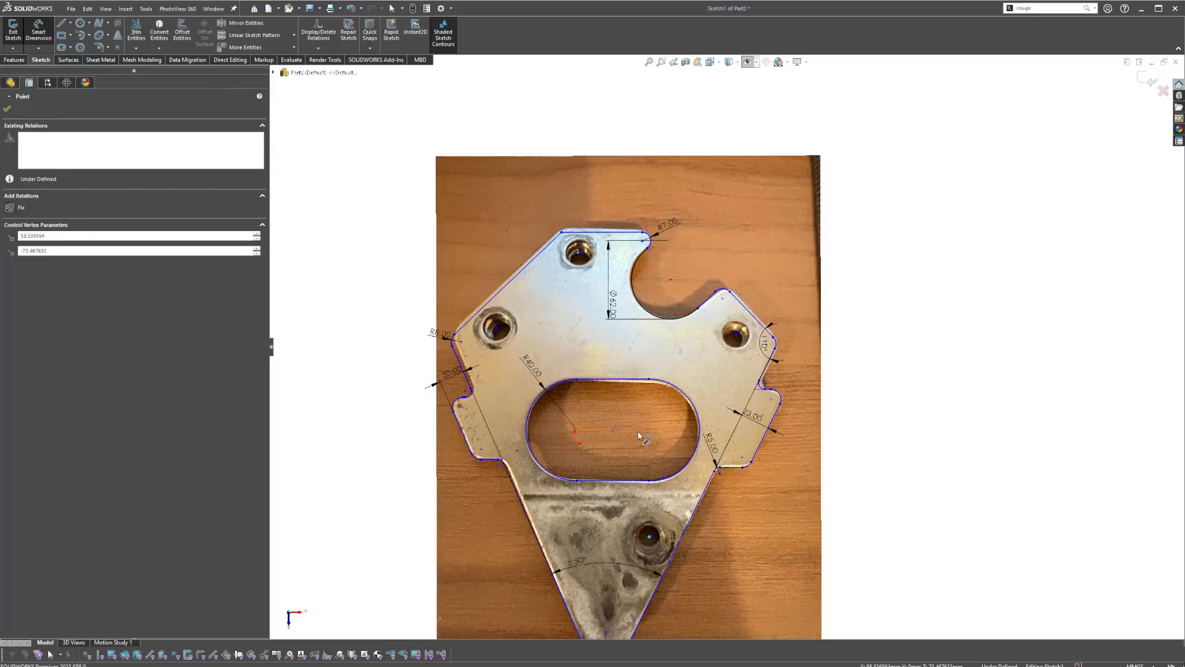
click(648, 431)
key(Escape)
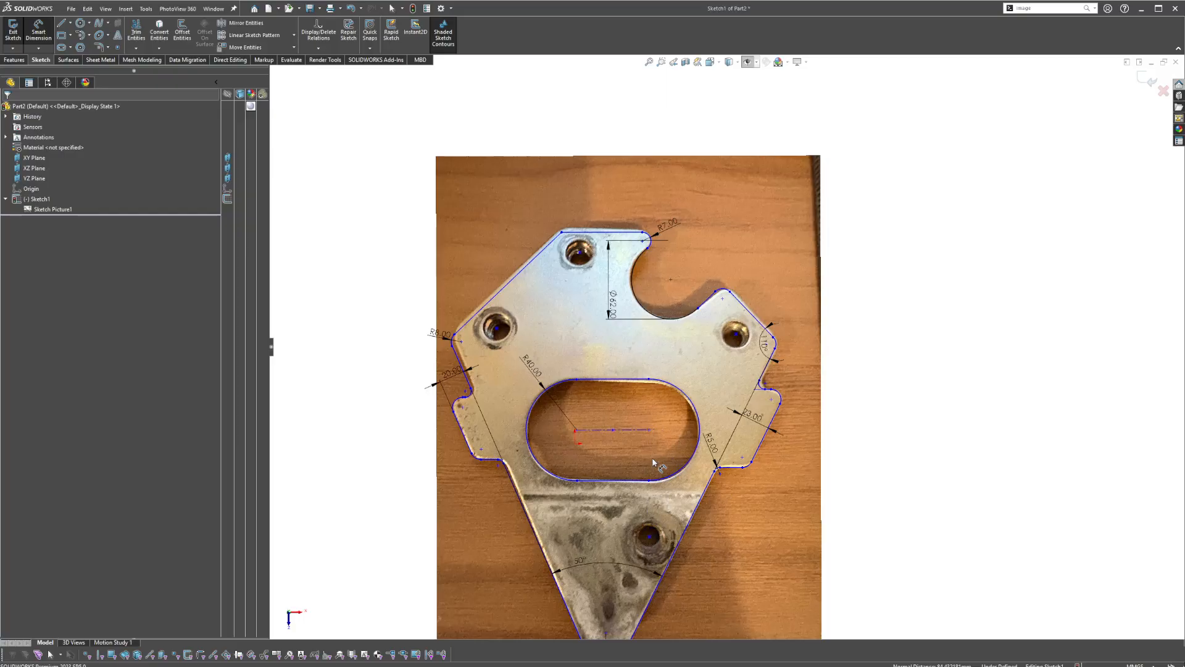
key(f)
scroll(697, 455, down, 3)
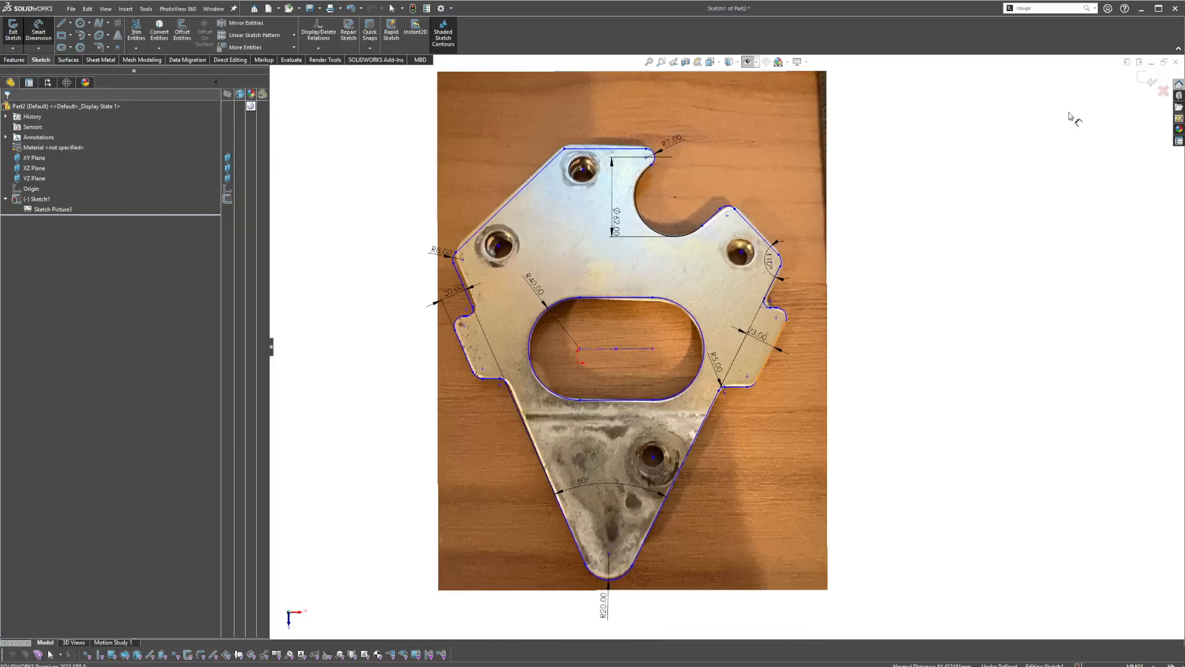
- Finish the plate sketch and extrude its profile as a 5 mm thick blind boss
click(1151, 81)
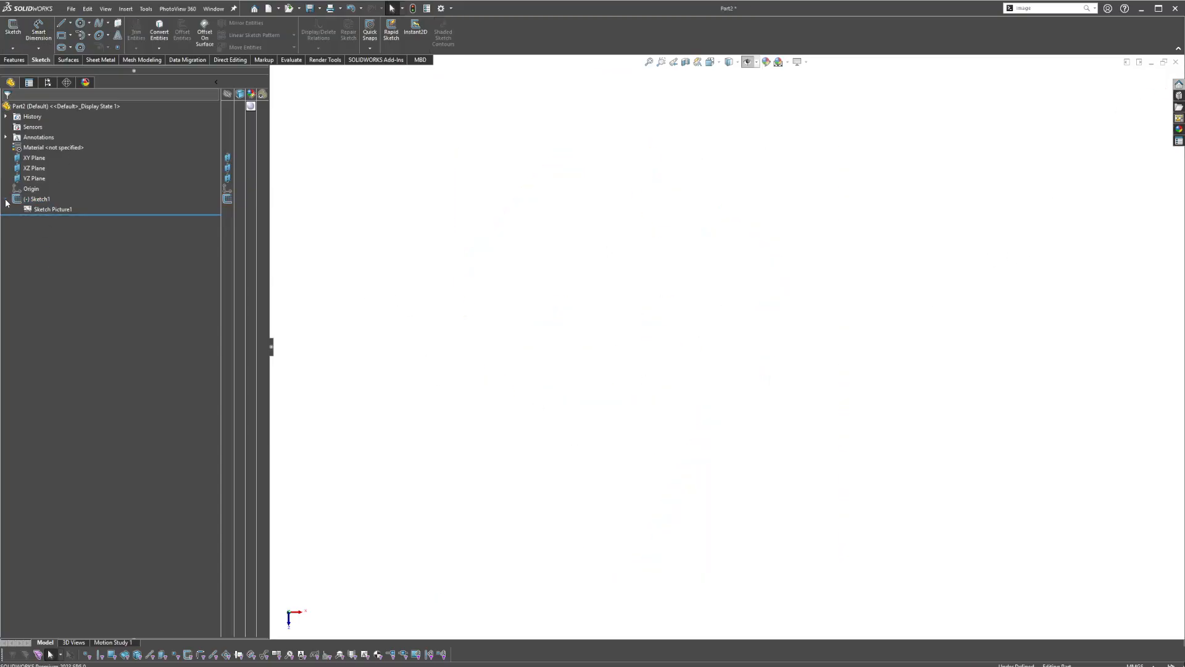
click(15, 60)
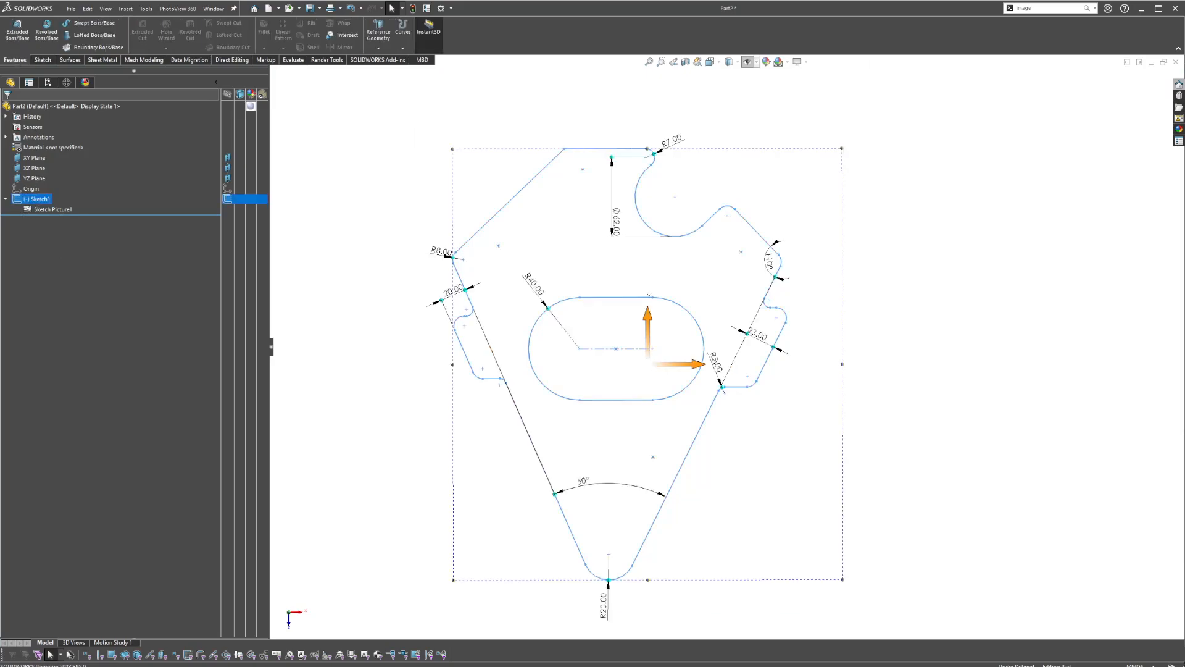
click(17, 30)
text(4)
key(Return)
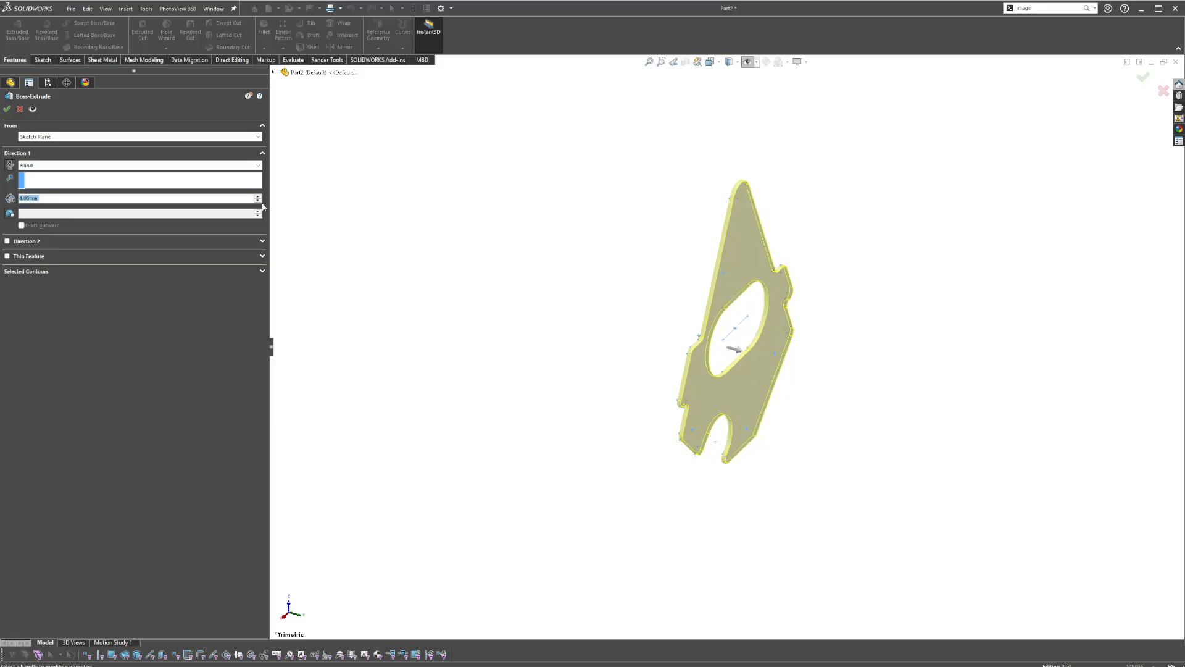
text(5)
key(Return)
middle_drag(895, 241, 683, 87)
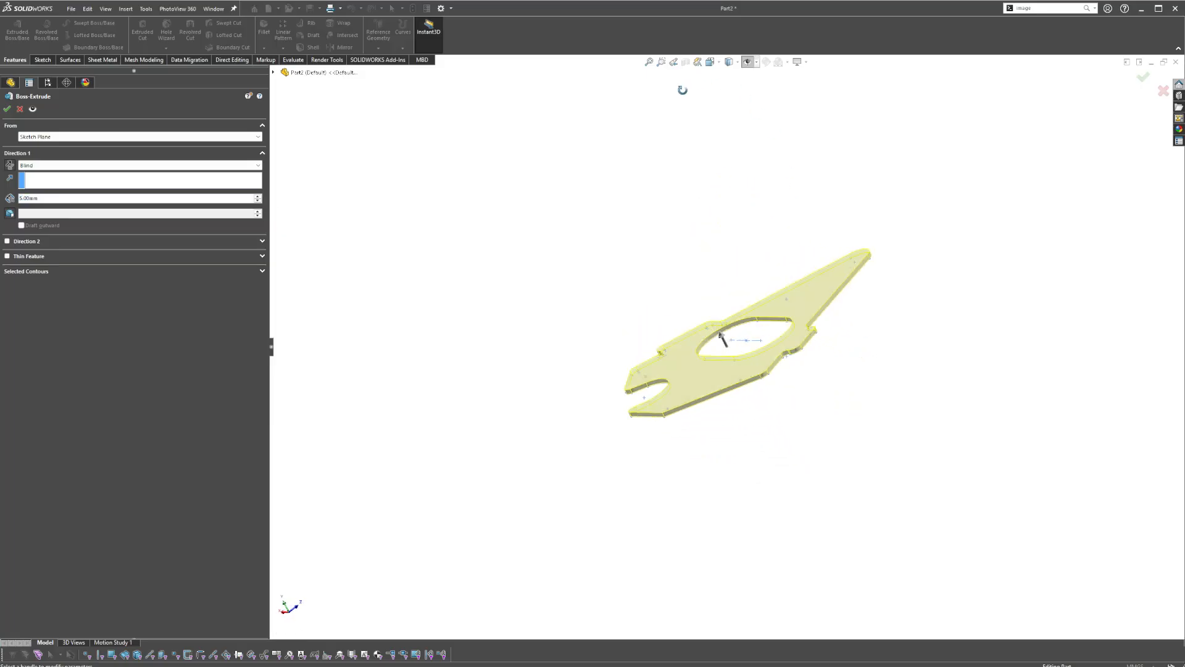
click(7, 109)
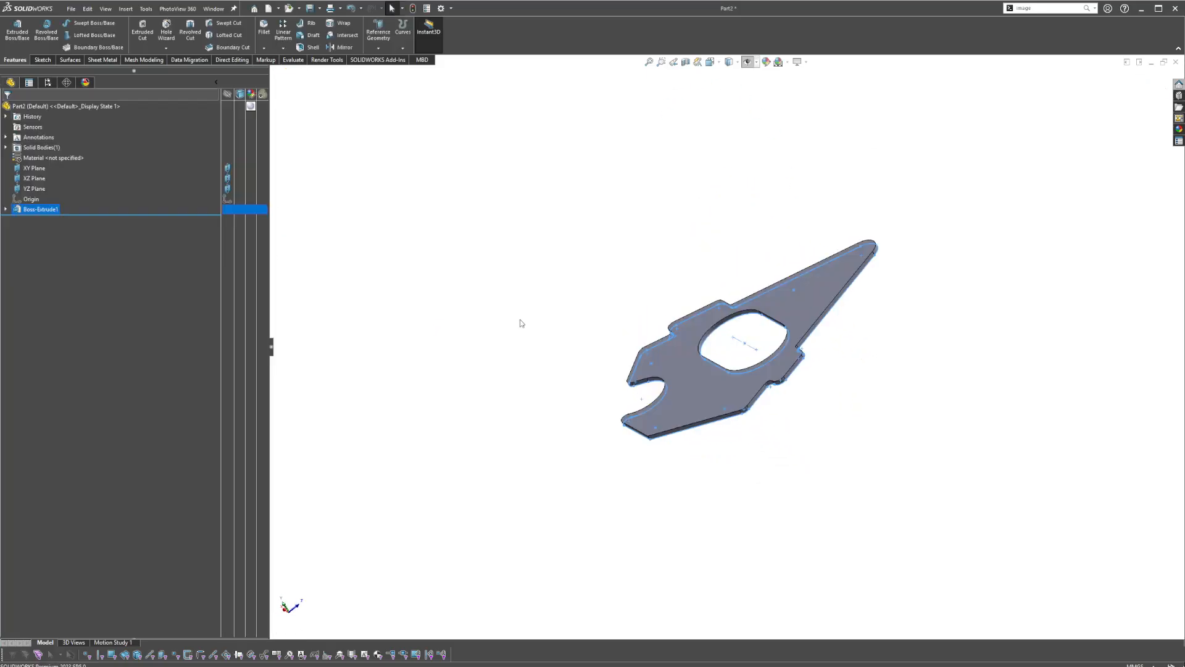
- Show the extrusion's sketch with its photo and hole points over the plate, viewed face-on
middle_drag(768, 304, 358, 252)
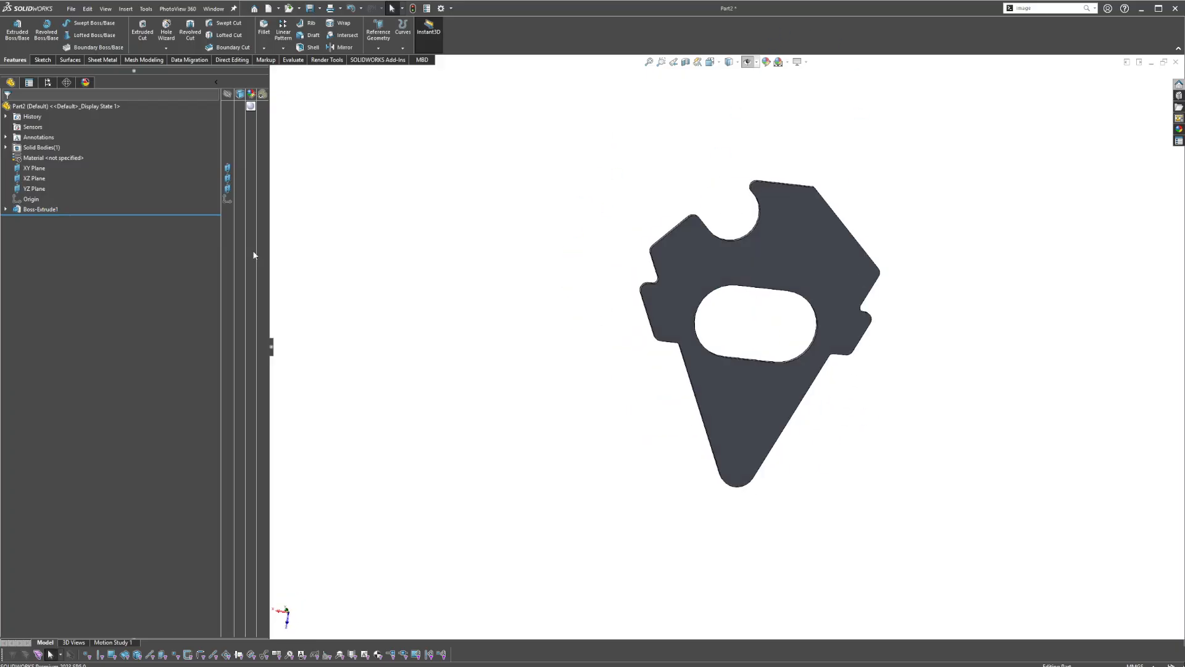
click(6, 211)
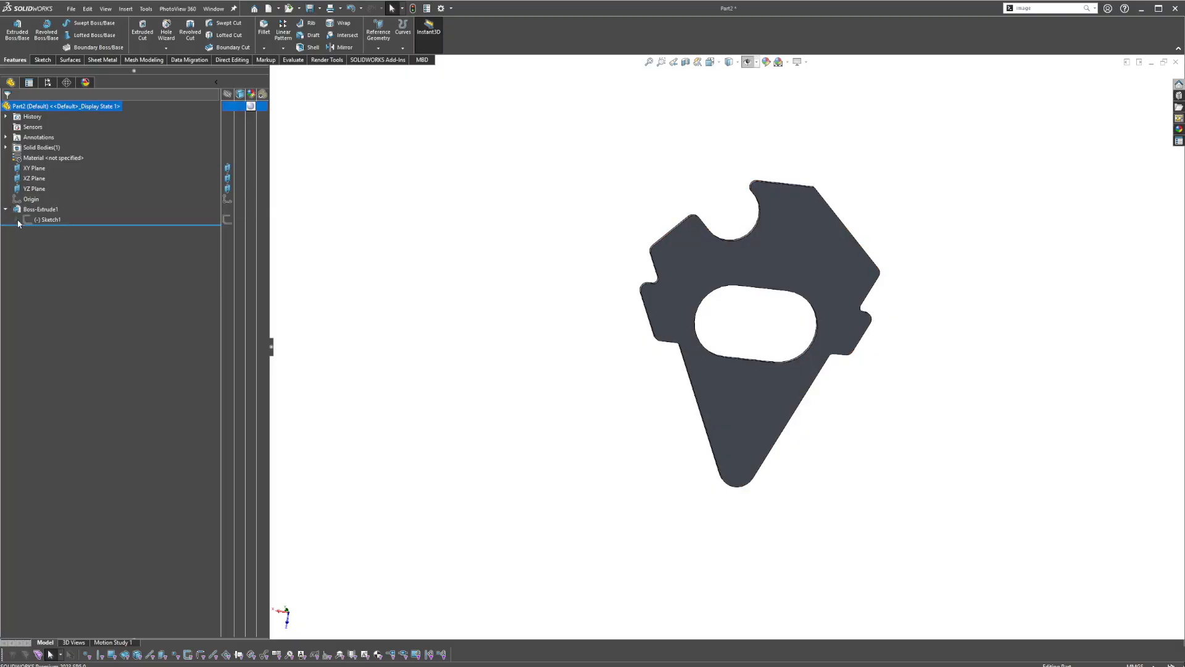
middle_drag(741, 310, 961, 313)
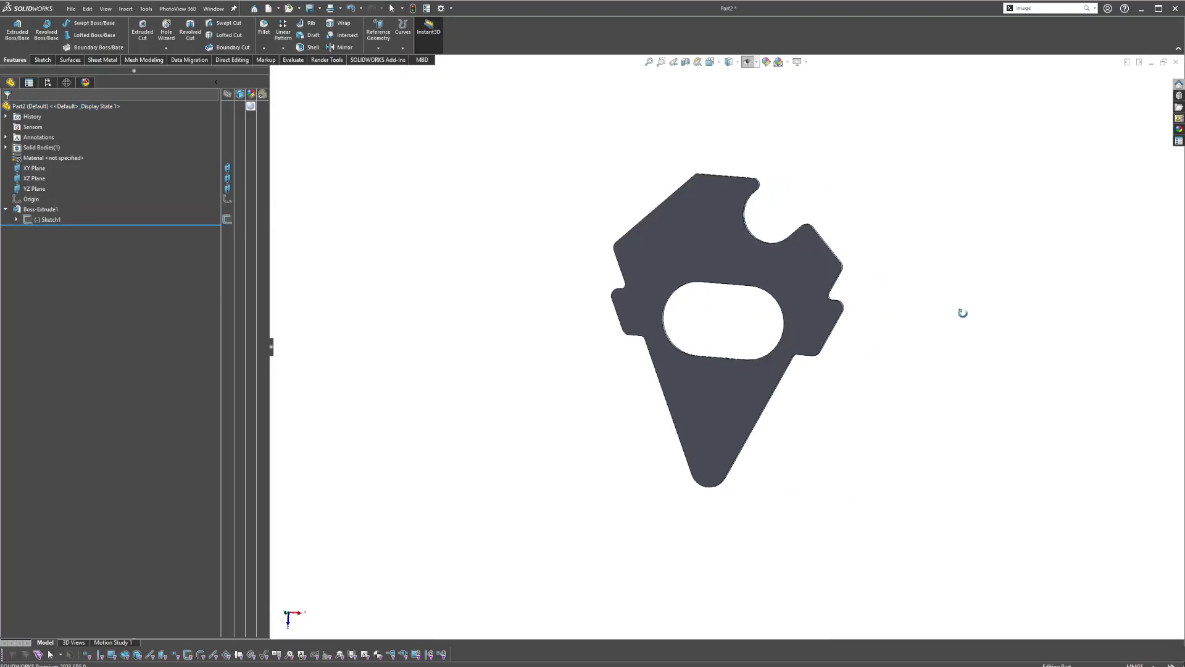
click(748, 63)
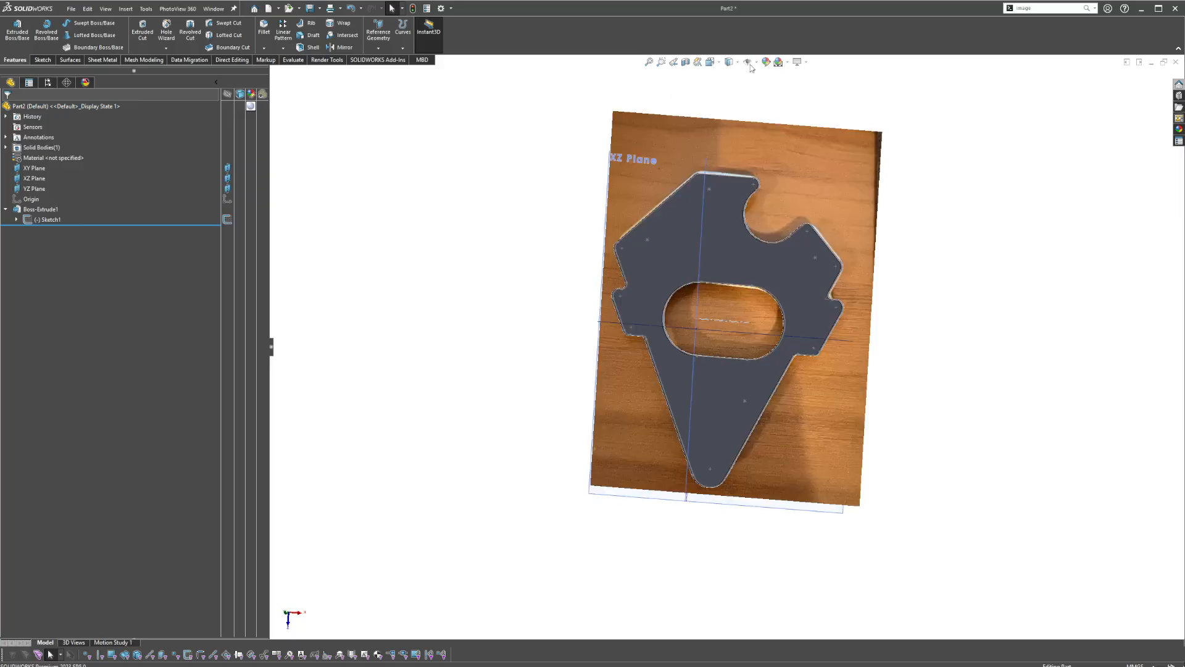
key(space)
click(679, 296)
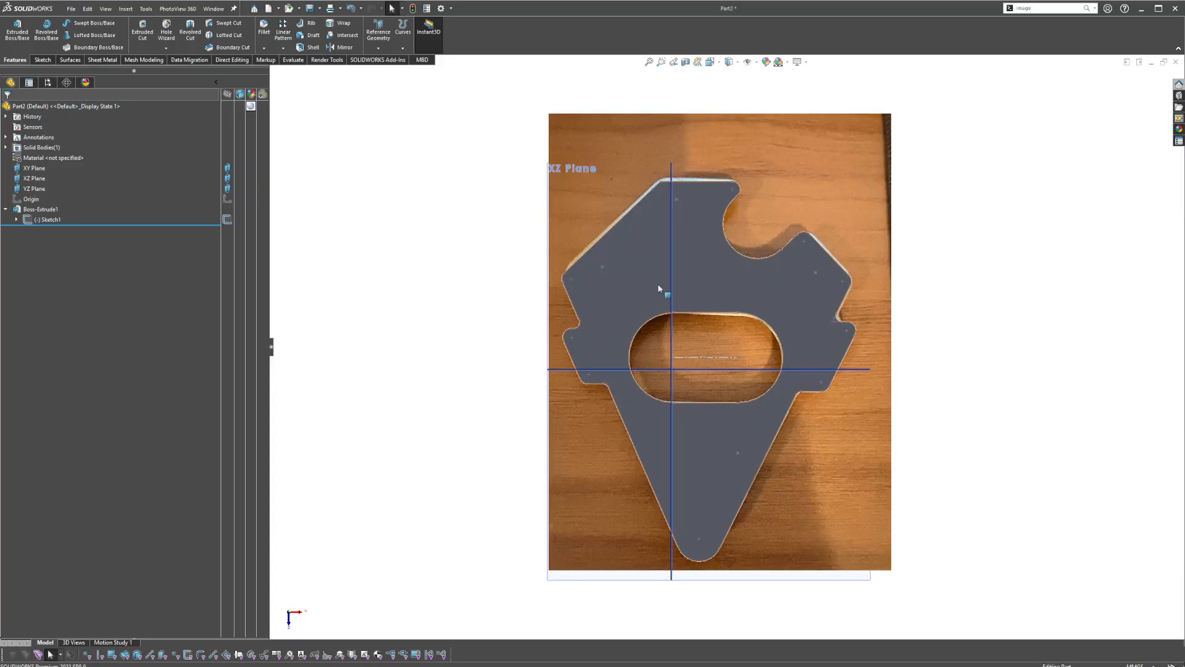
double_click(674, 201)
click(605, 266)
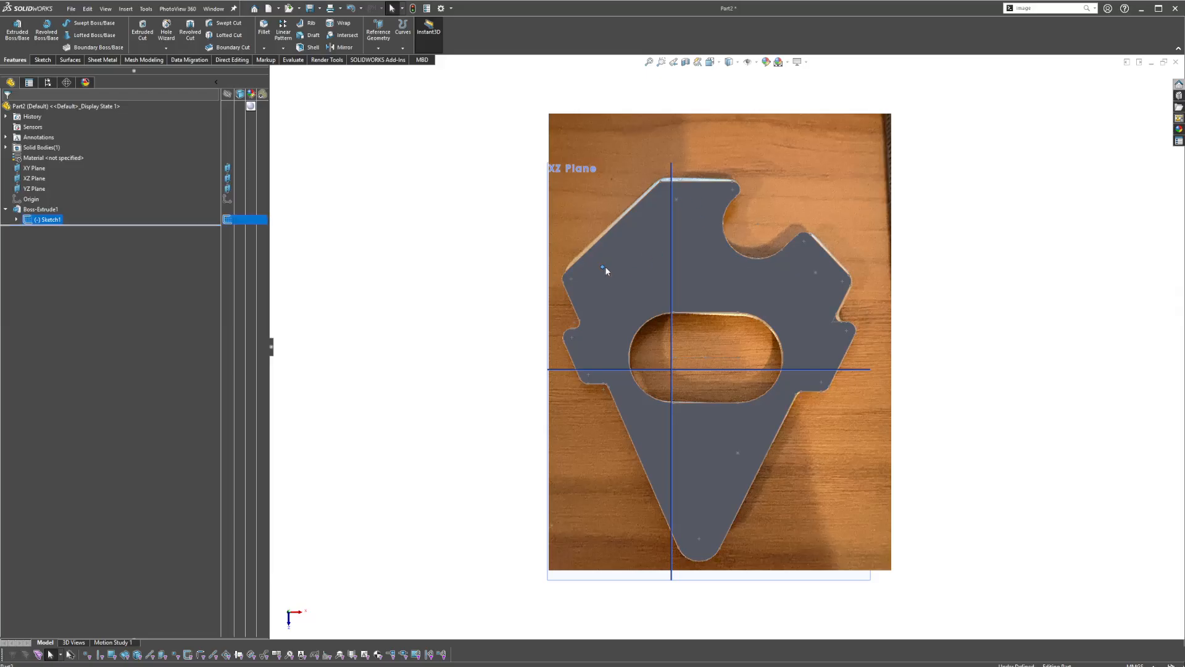
click(1014, 188)
- Search for the hole command and set up an ISO straight tap of type Tapped hole
double_click(1033, 9)
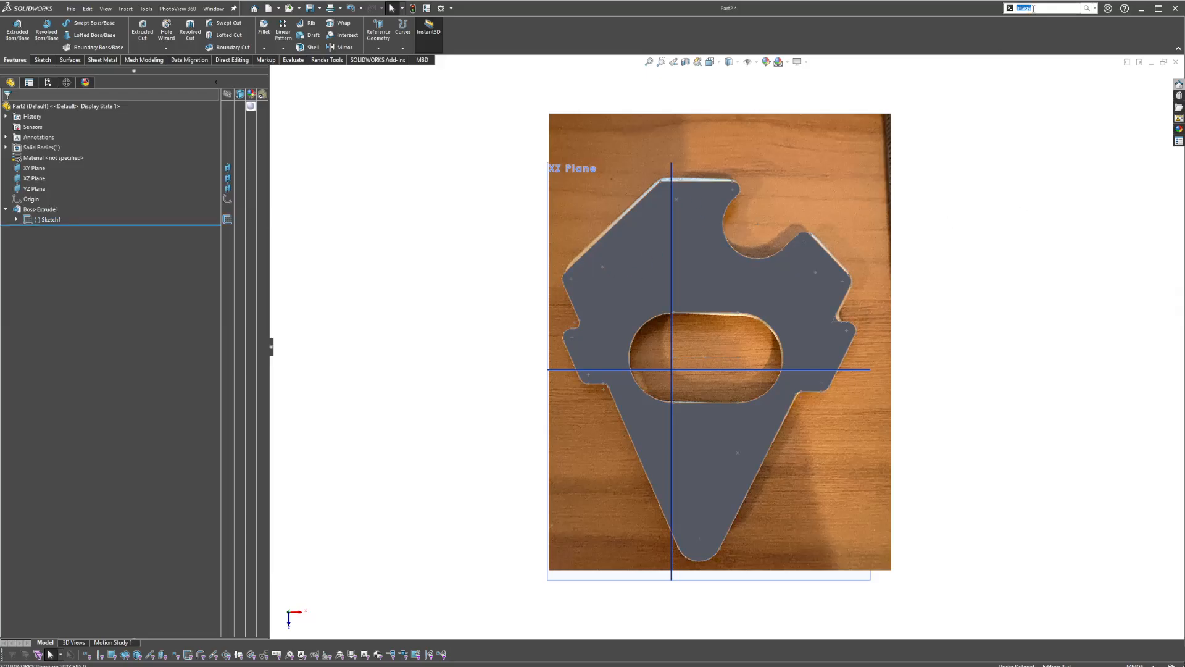
text(hole)
key(Return)
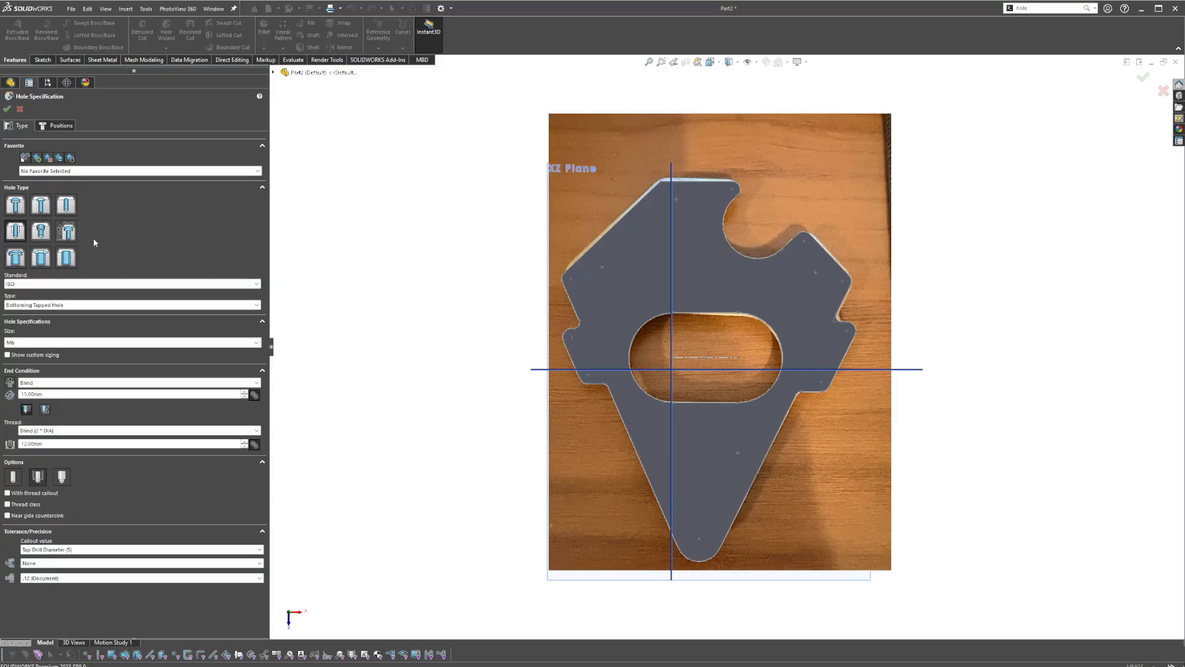
click(17, 233)
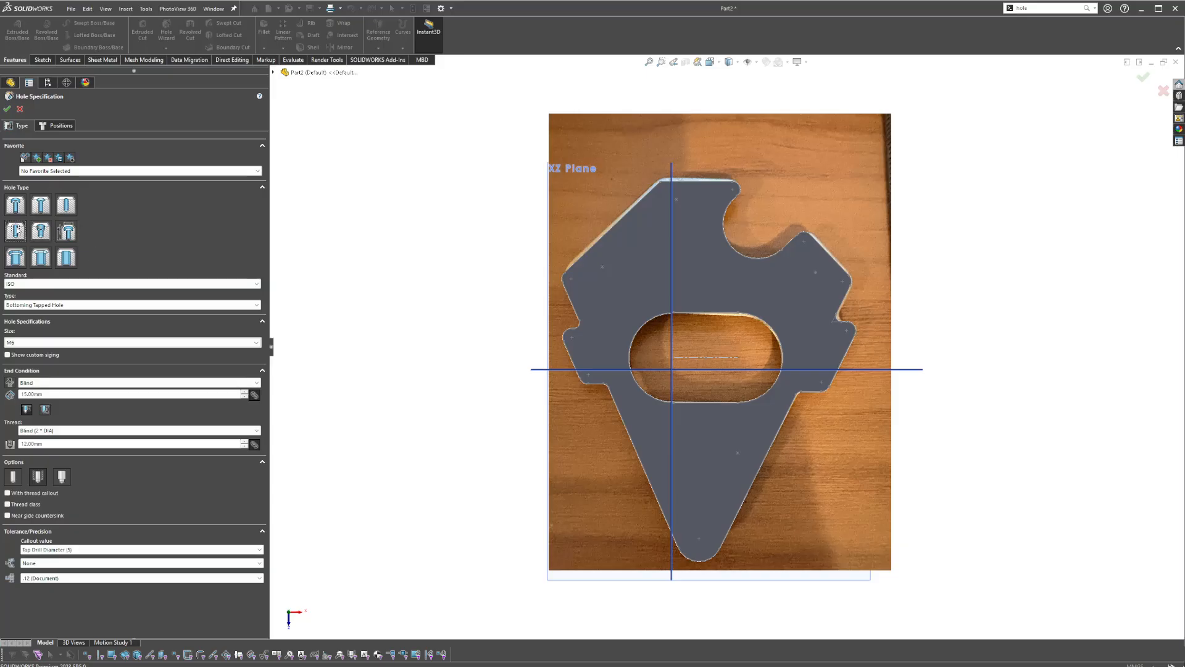
click(37, 328)
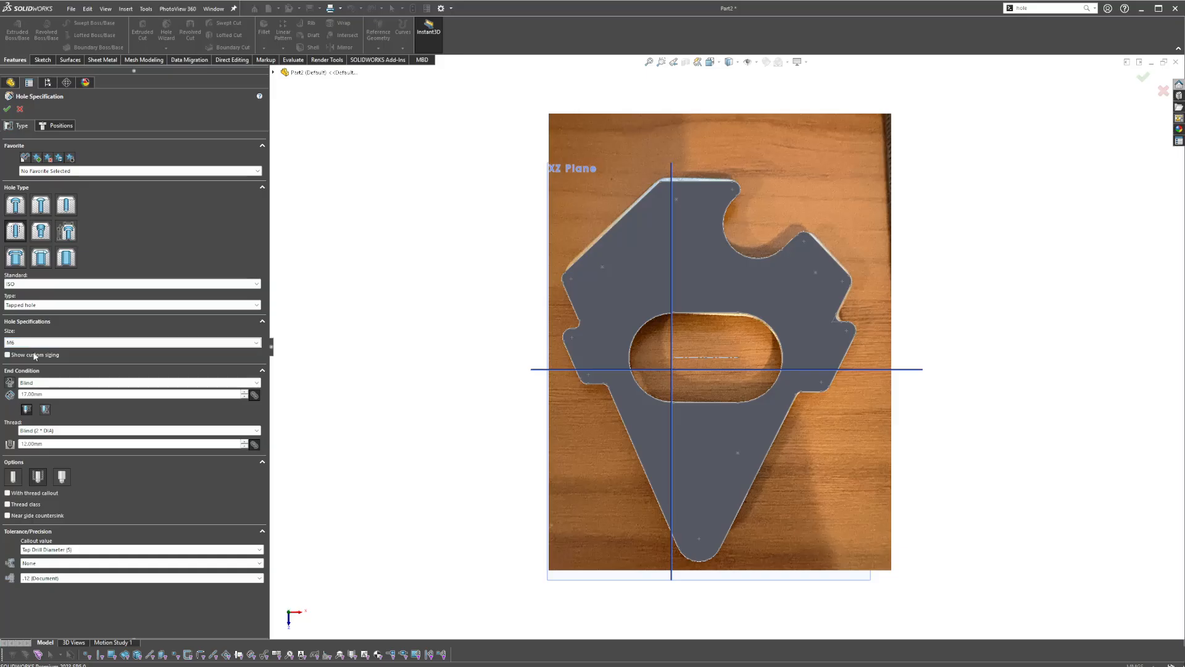
- Position the tapped holes on the plate face at the four sketched hole points
click(56, 126)
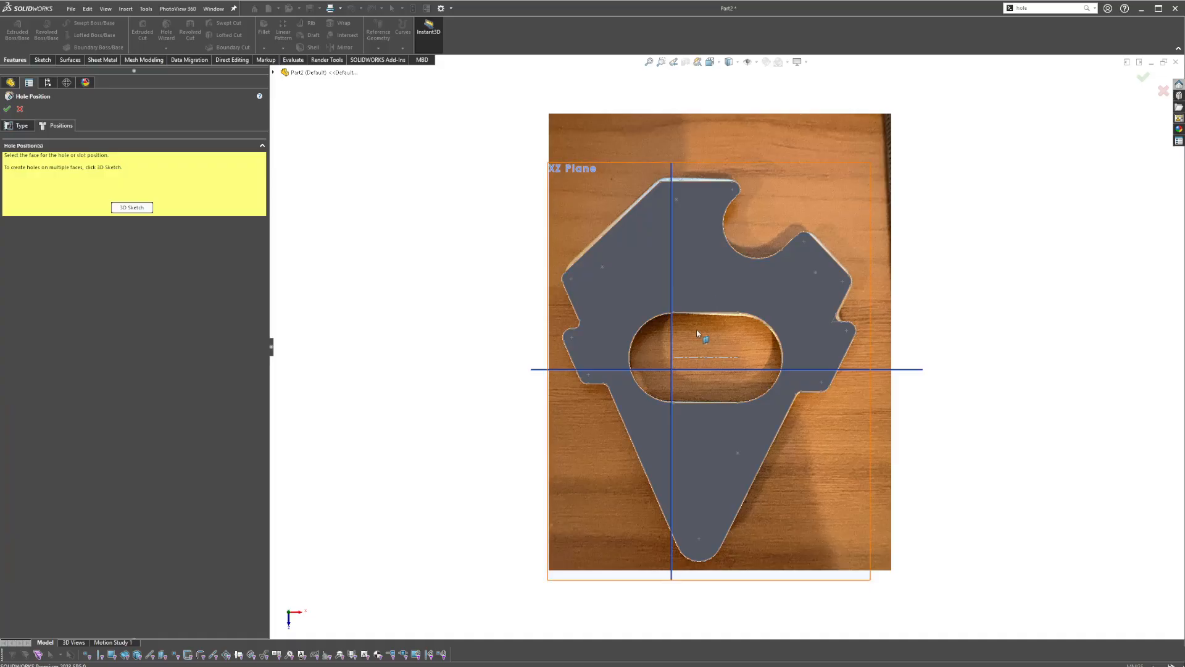
click(640, 291)
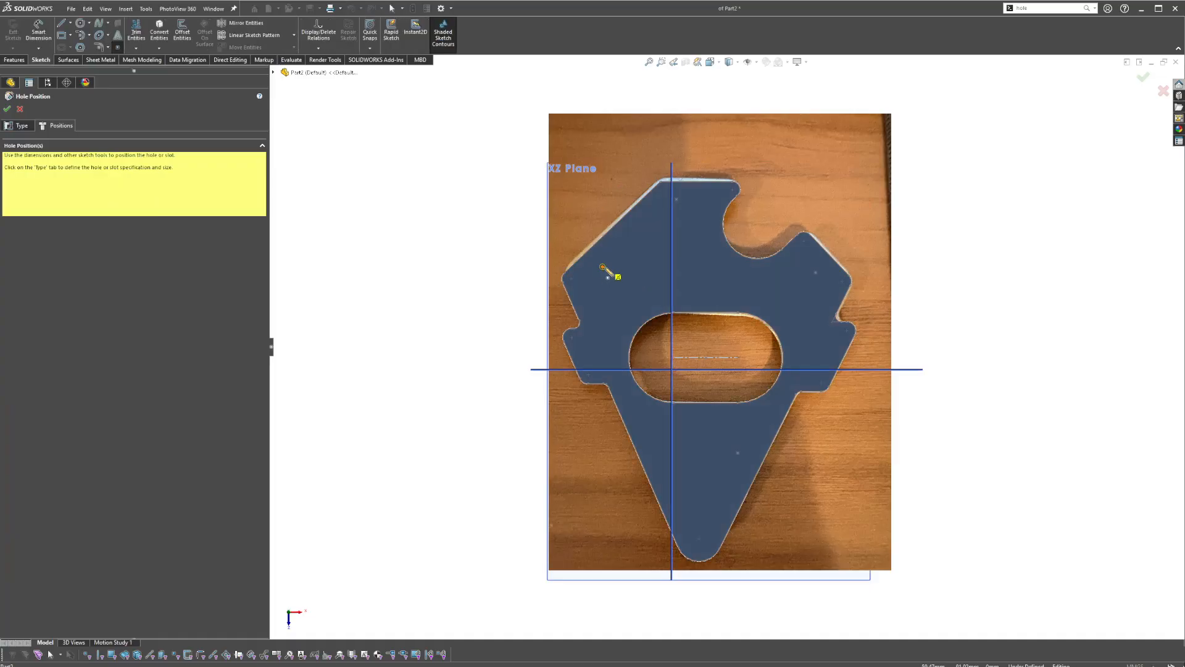
click(603, 267)
click(677, 200)
click(816, 276)
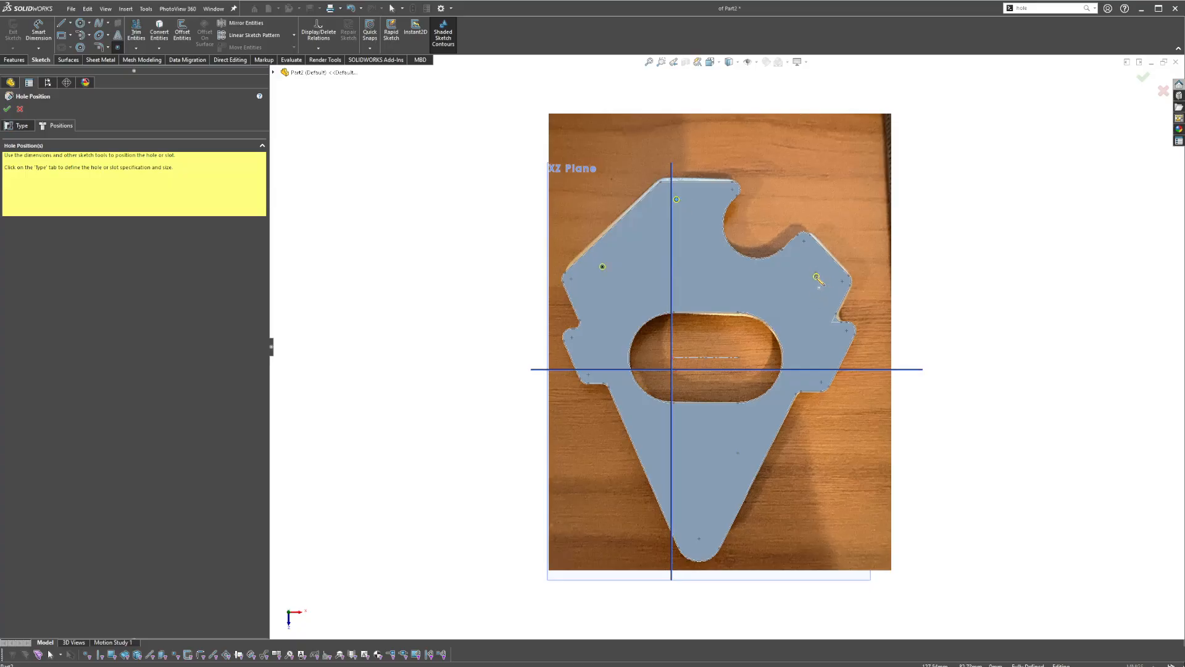
click(810, 301)
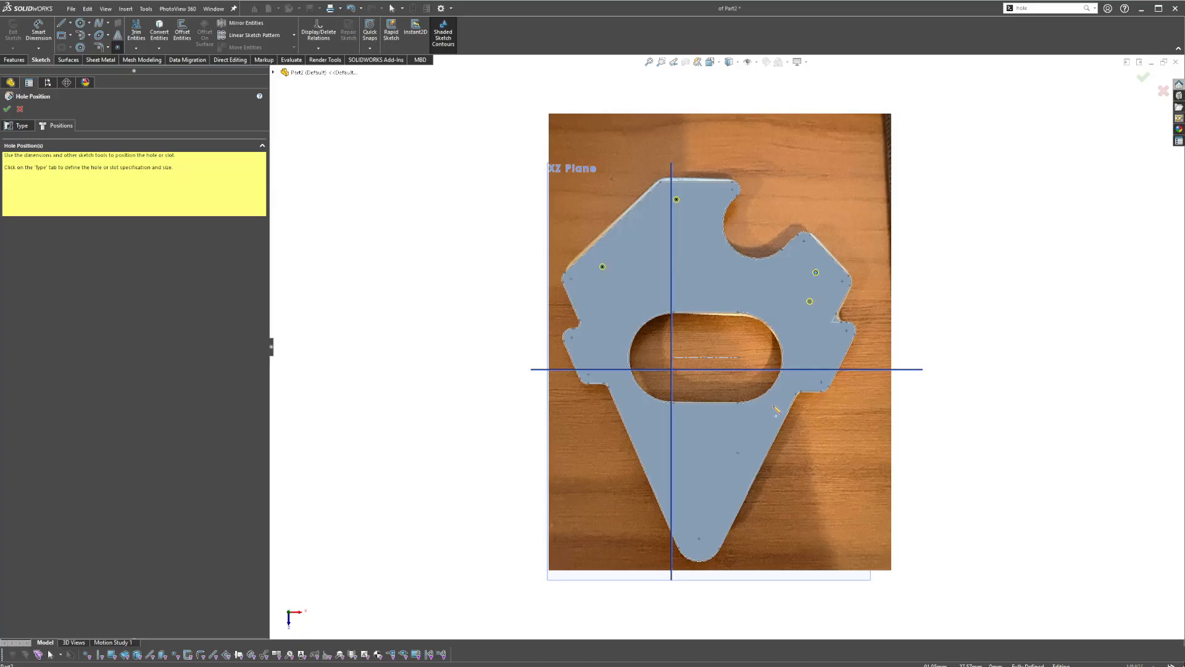
click(736, 456)
- Set the tapped hole size to M22 and create the four holes
click(22, 126)
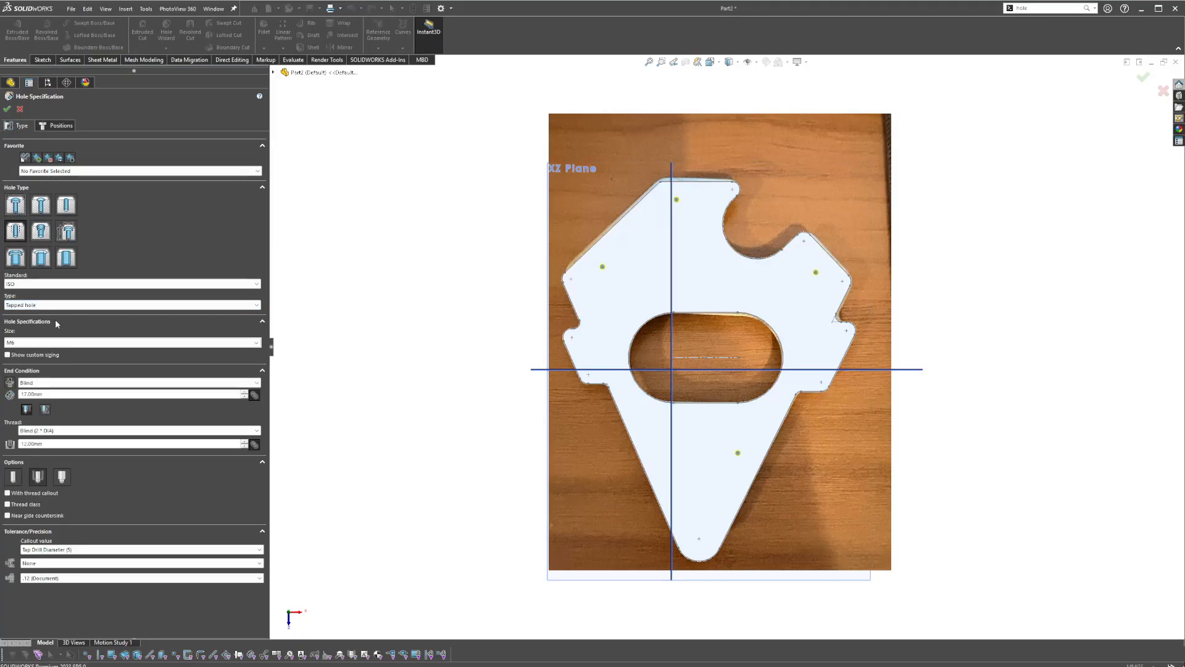
click(57, 412)
click(52, 408)
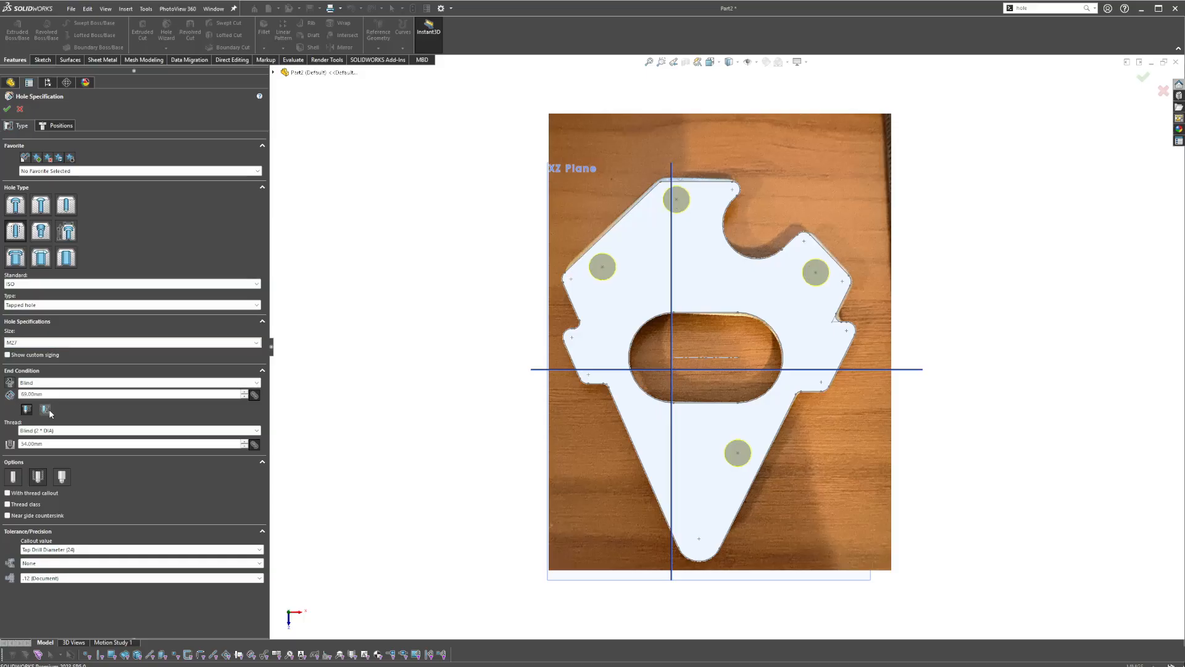
click(44, 371)
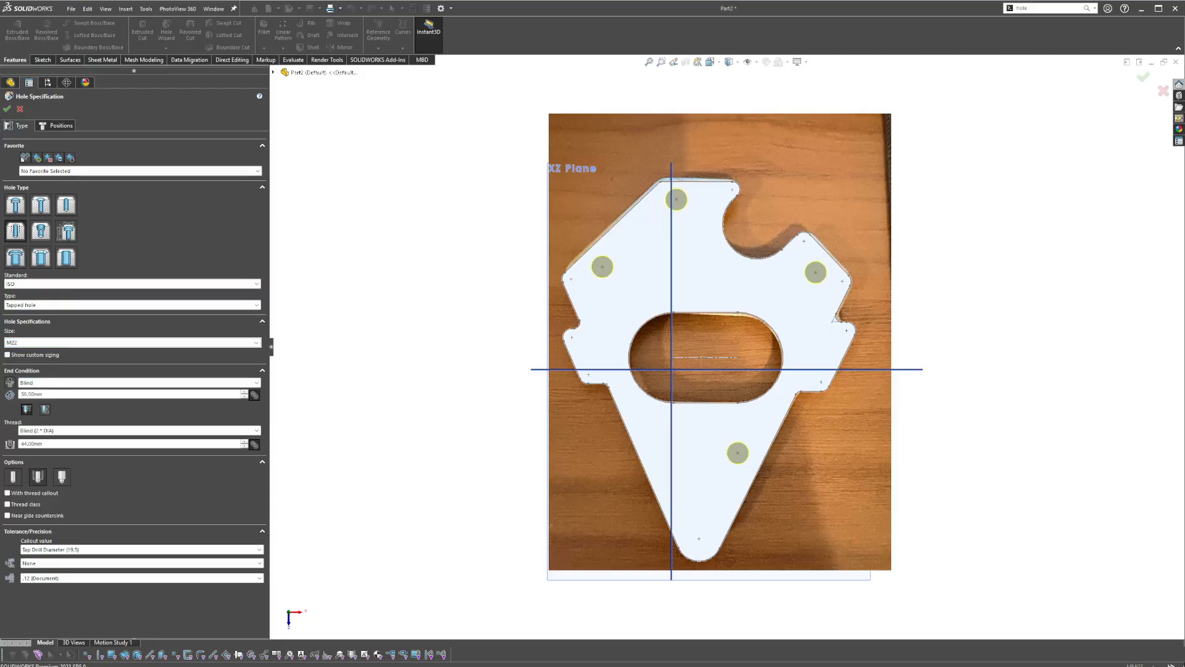
click(7, 109)
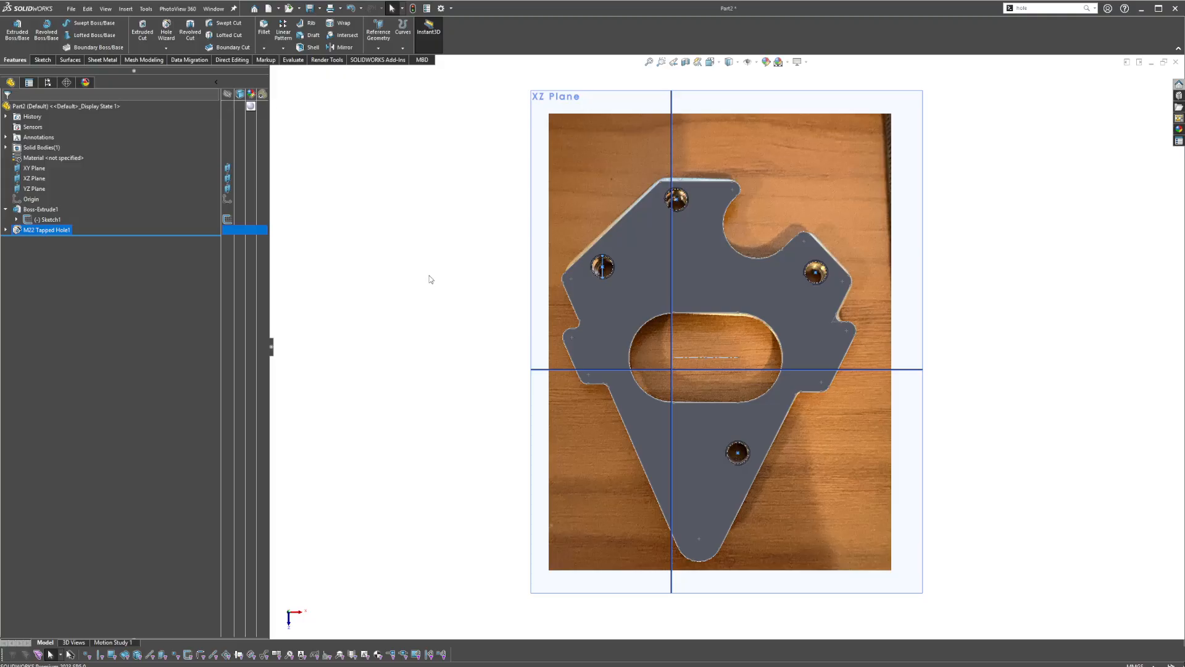
- Hide the extrusion's sketch together with its reference photo and inspect the finished plate
mouse_move(681, 344)
middle_down()
mouse_move(670, 355)
mouse_move(677, 402)
mouse_move(666, 347)
middle_up()
click(227, 218)
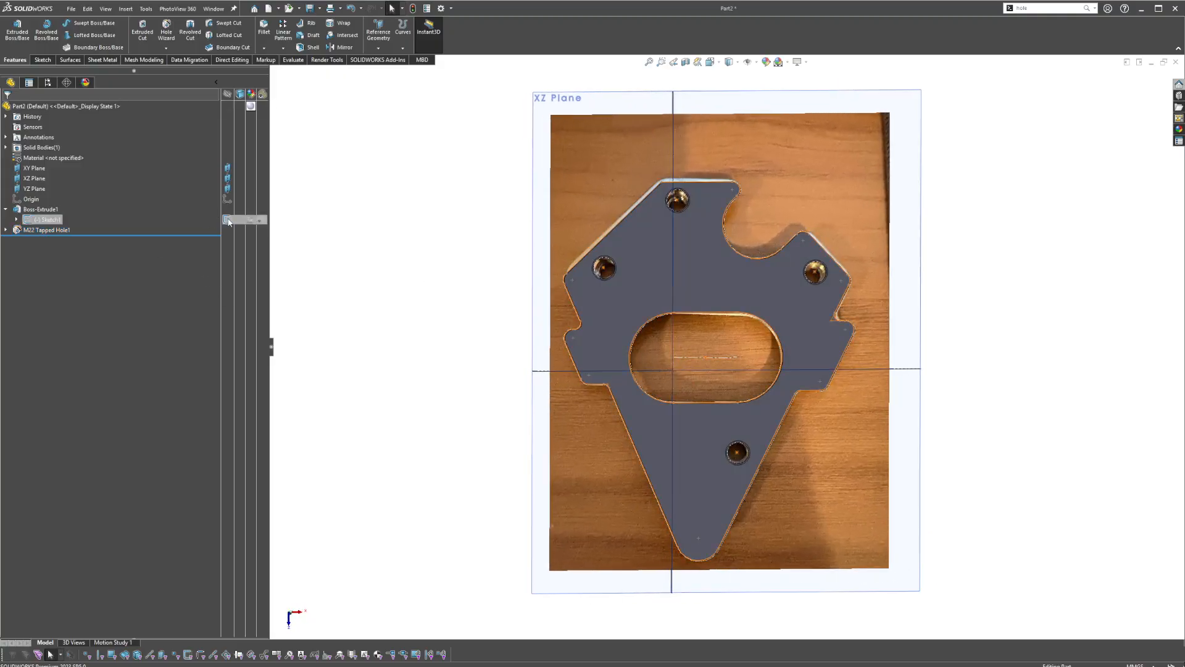
click(237, 220)
middle_drag(449, 338, 1048, 276)
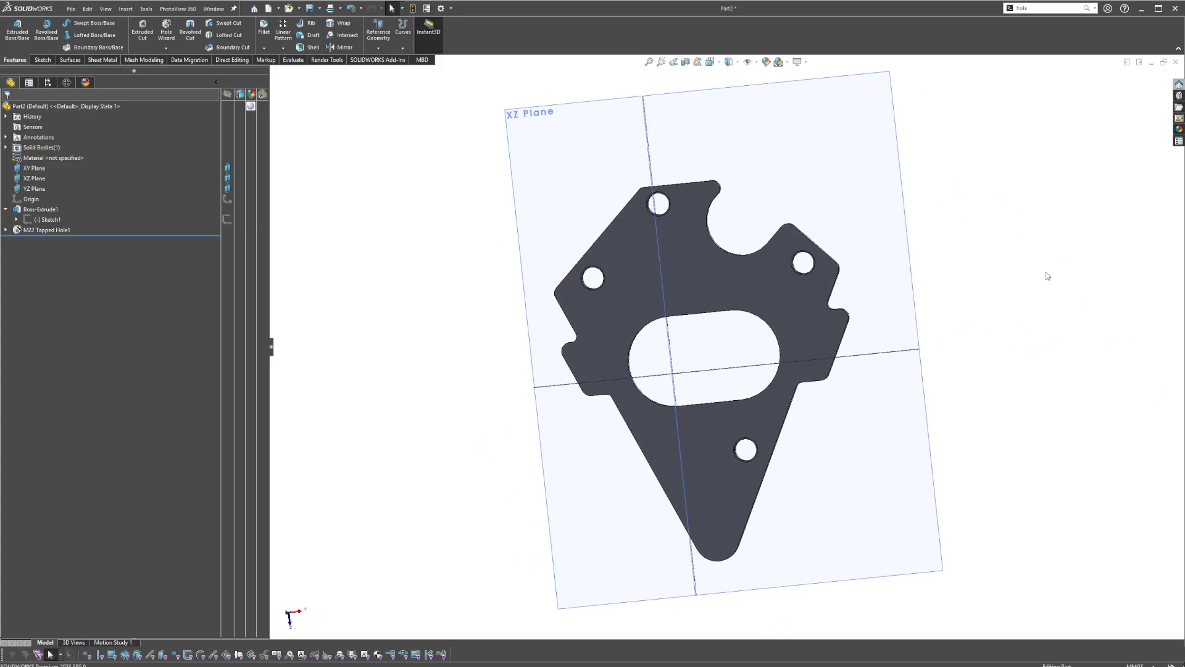